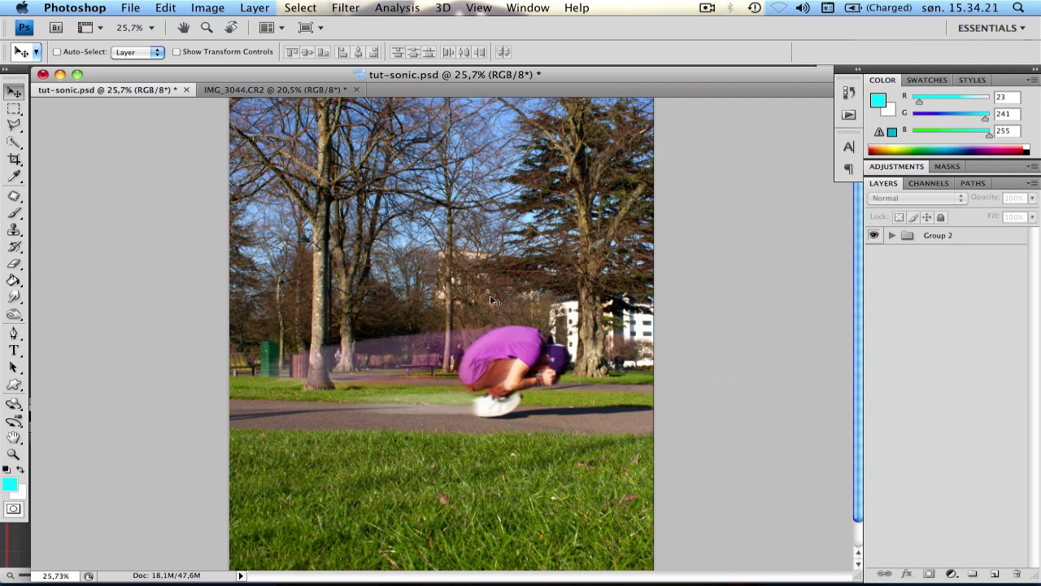
pyautogui.scroll(2, 498, 375)
pyautogui.scroll(-4, 498, 375)
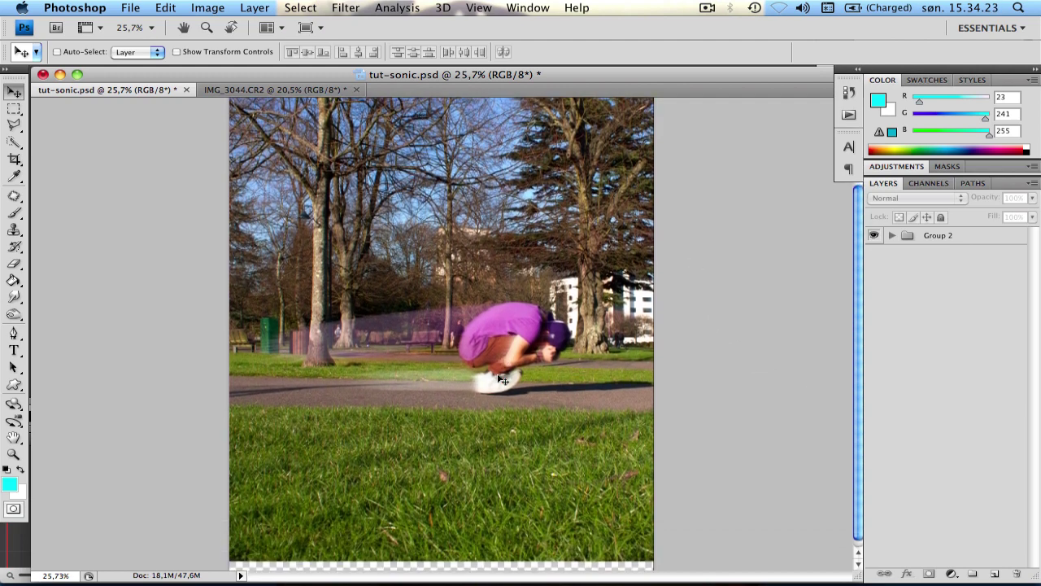
pyautogui.hotkey('shift', 'Down')
pyautogui.hotkey('shift', 'Down')
pyautogui.hotkey('shift', 'Down')
pyautogui.hotkey('shift', 'Down')
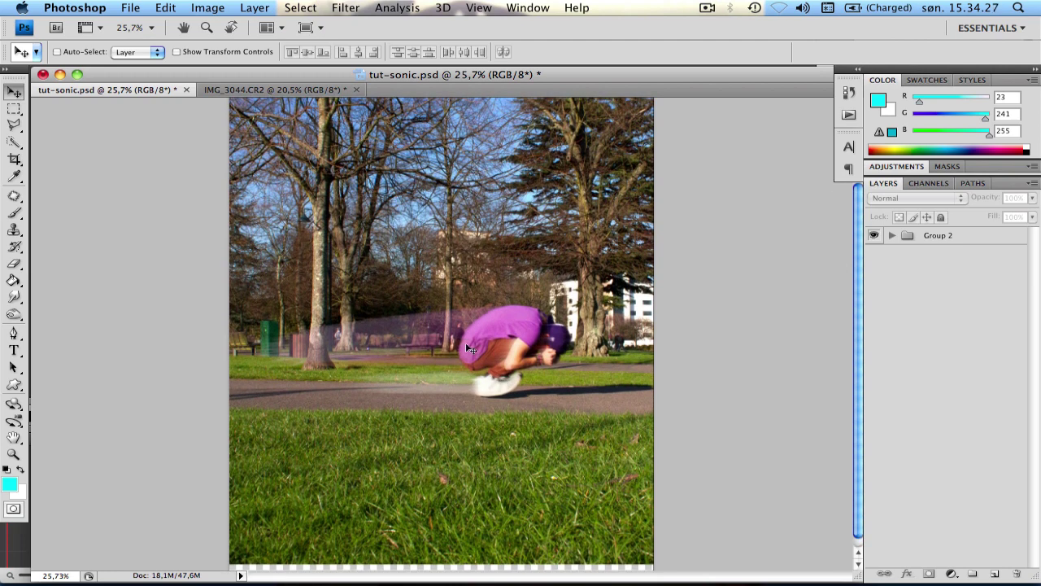
# Switch to IMG_3044.CR2 and convert its locked Background into a regular layer with the default settings
pyautogui.click(294, 88)
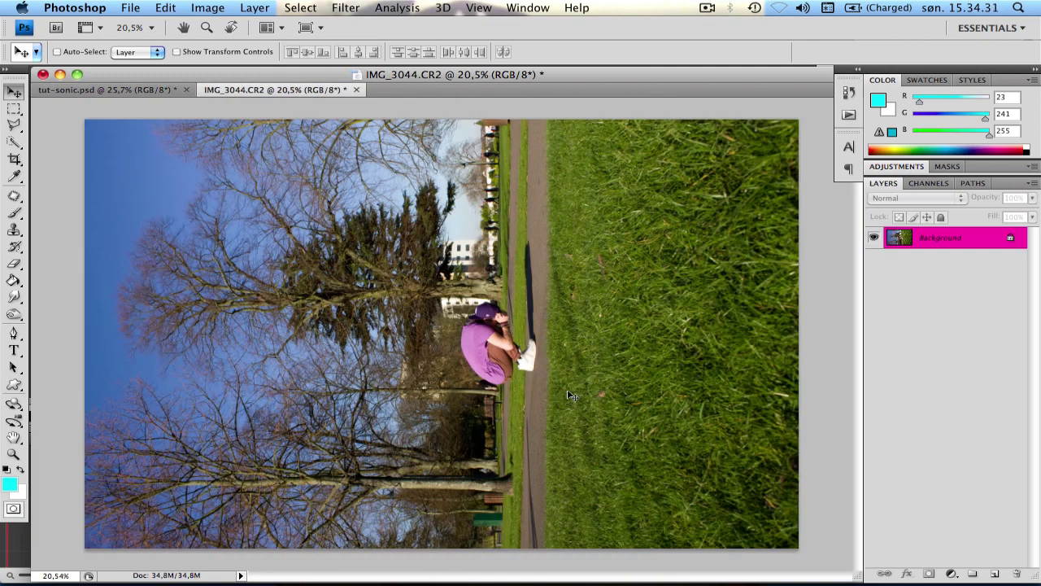
pyautogui.doubleClick(978, 241)
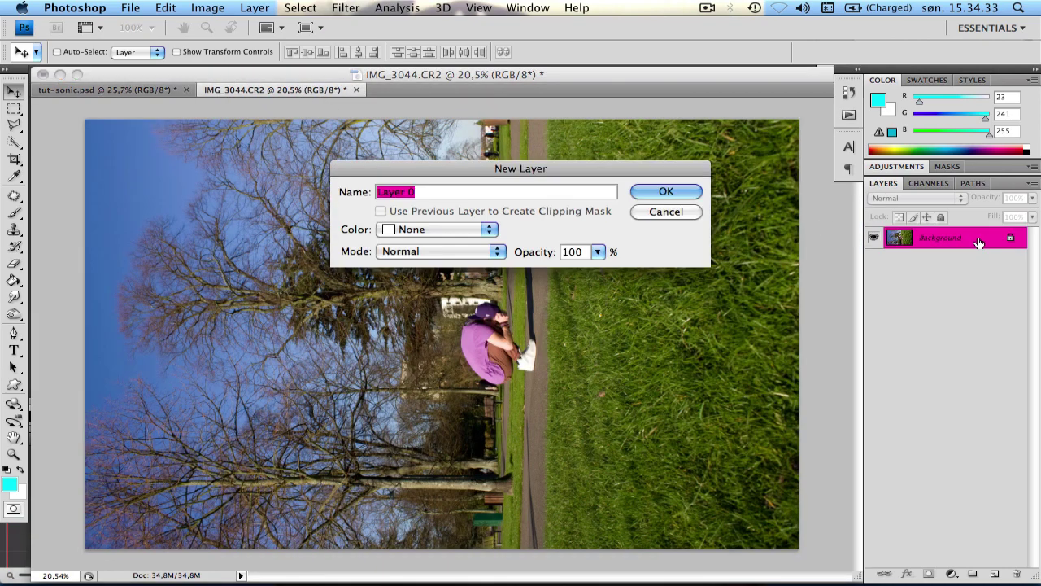
pyautogui.press('Return')
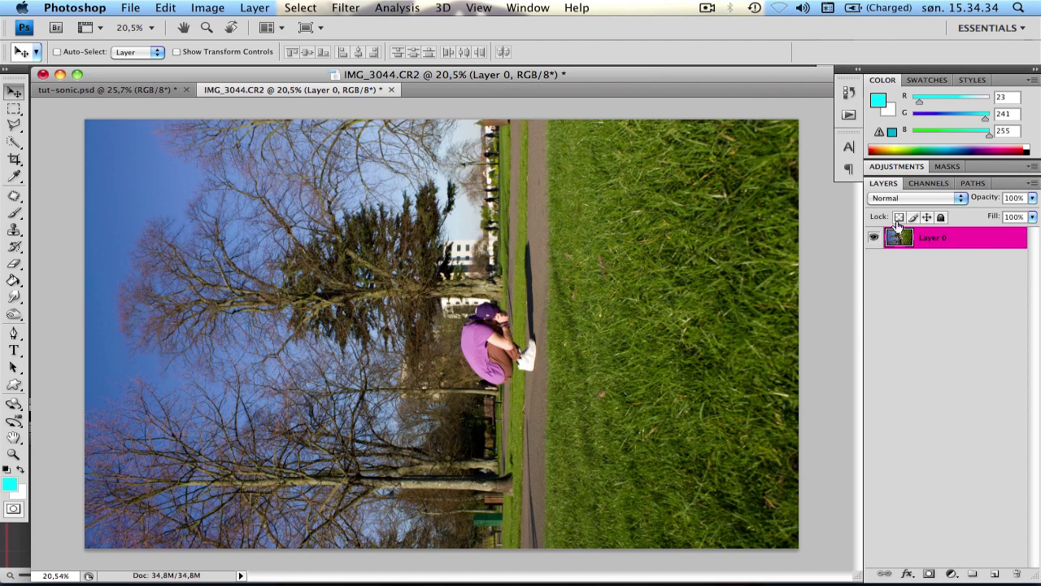
# Rotate the whole image 90° clockwise so that the photo stands upright
pyautogui.click(244, 7)
pyautogui.moveTo(236, 150)
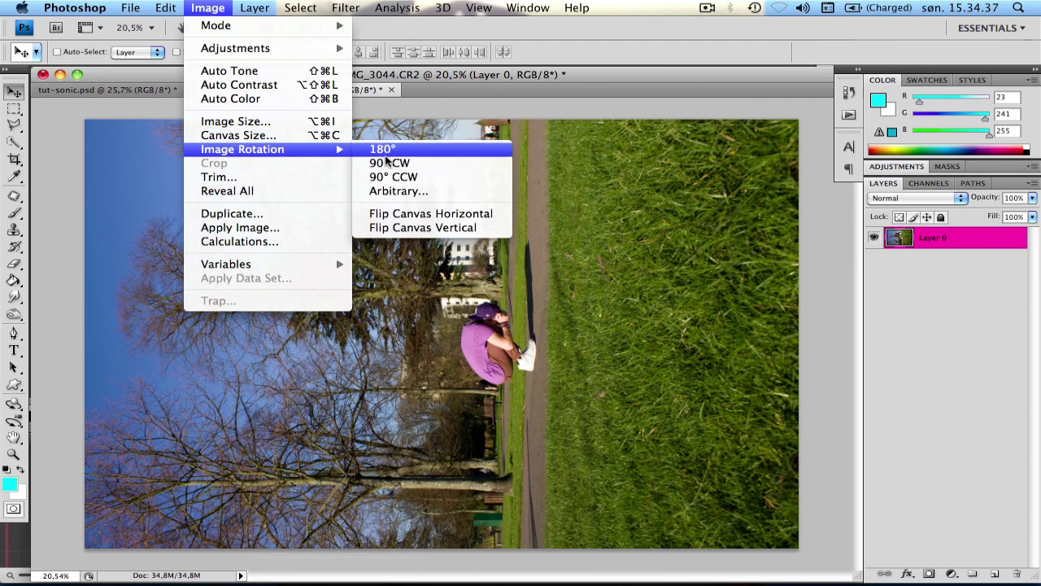
pyautogui.click(407, 164)
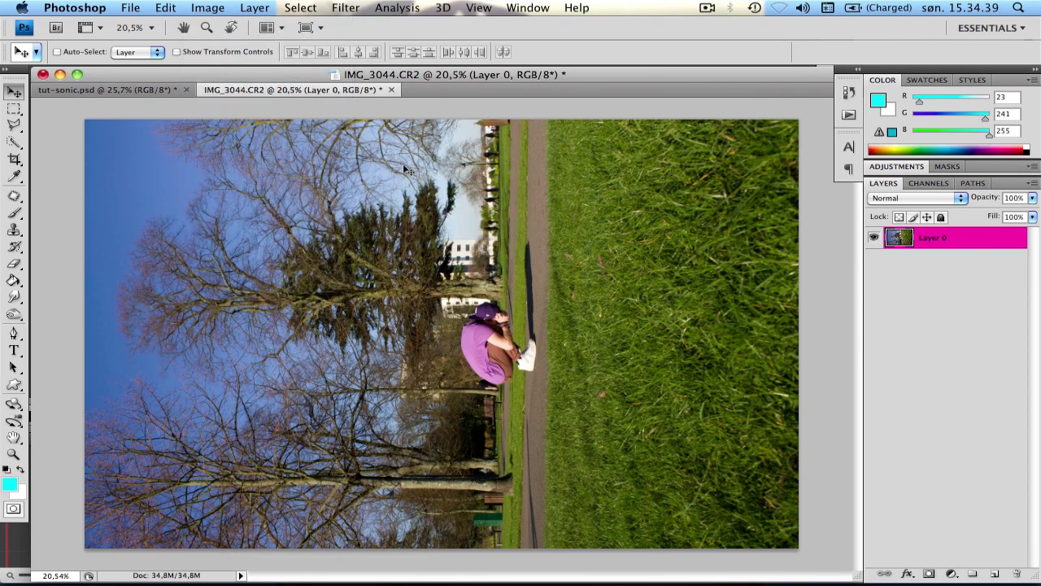
pyautogui.scroll(-5, 415, 293)
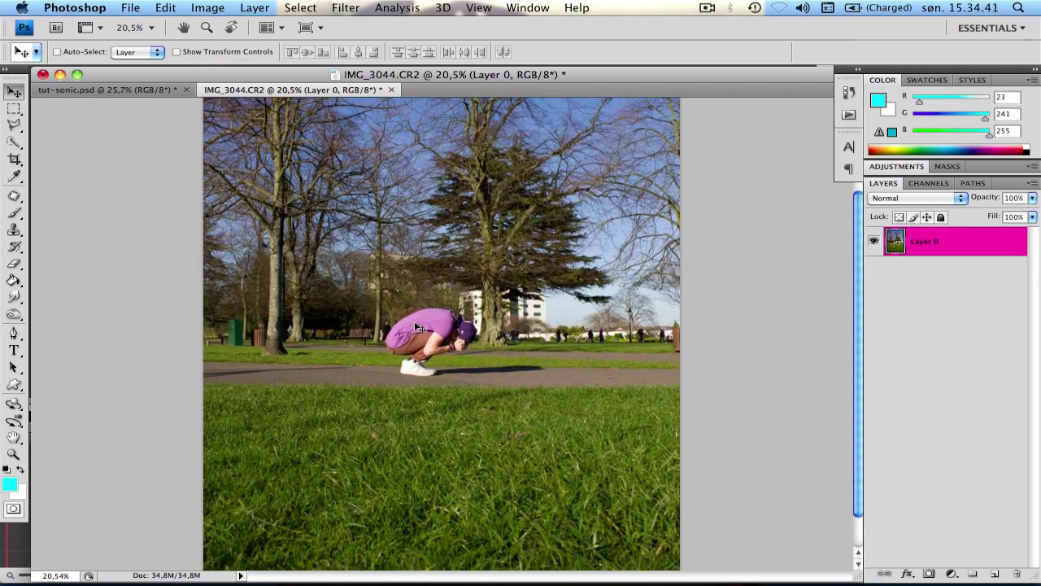
# Select the crouching man, from cap to shoes, using the Quick Selection tool with a size 50 brush
pyautogui.scroll(5, 415, 326)
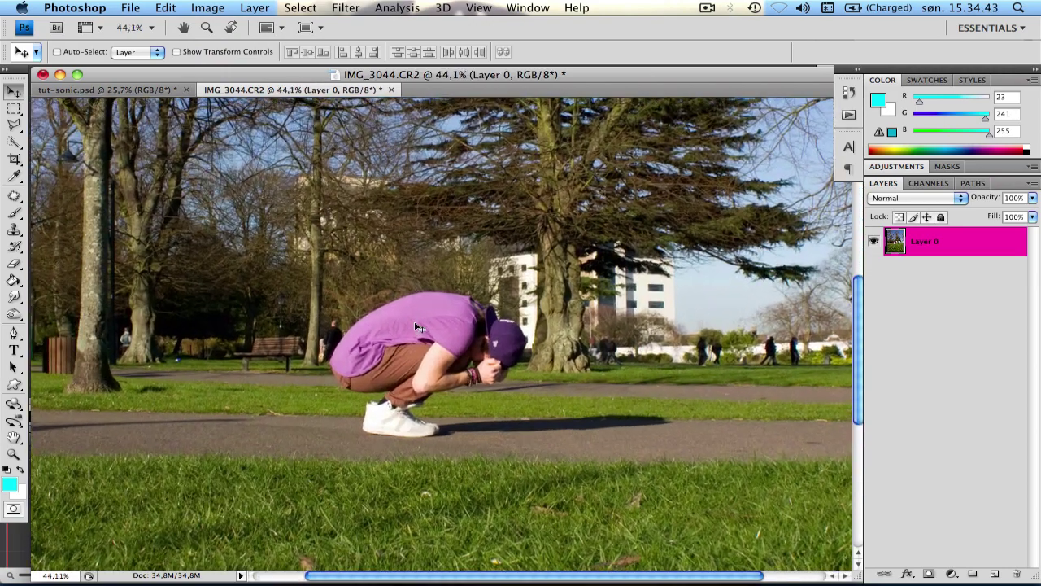
pyautogui.scroll(-4, 416, 326)
pyautogui.scroll(3, 416, 326)
pyautogui.scroll(1, 416, 326)
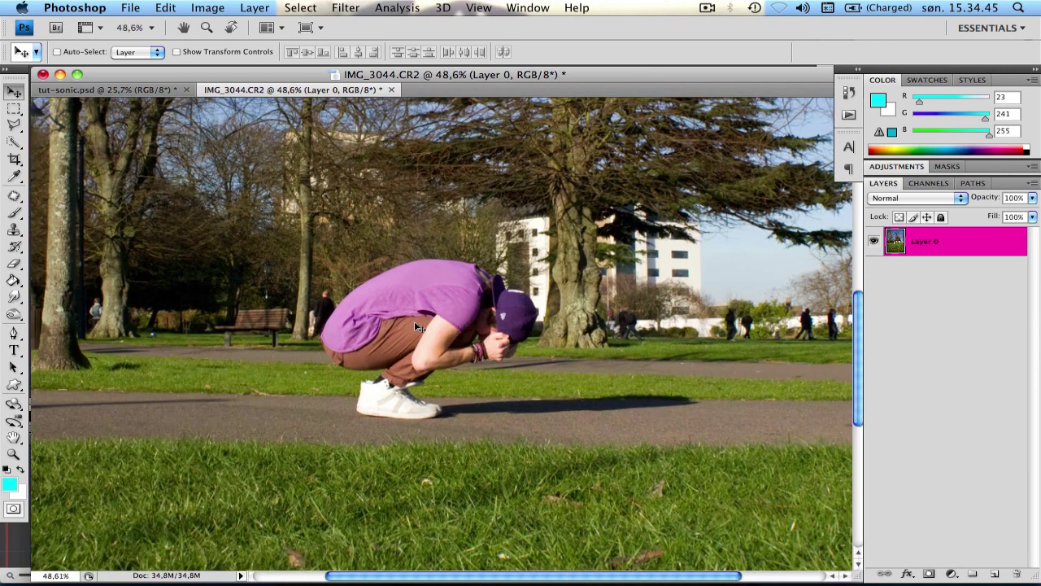
pyautogui.click(14, 142)
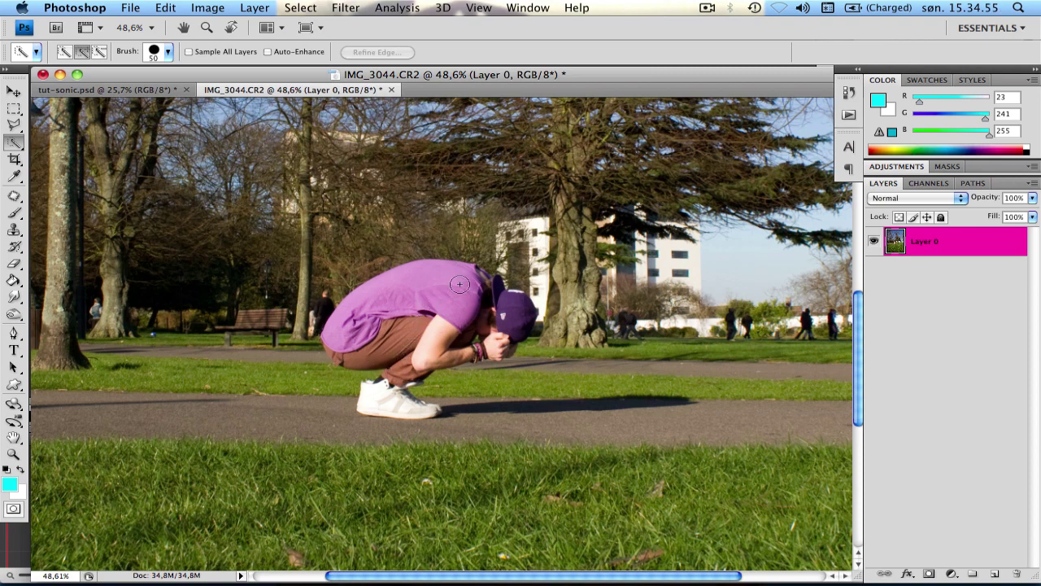
pyautogui.moveTo(460, 284)
pyautogui.mouseDown()
pyautogui.moveTo(416, 293)
pyautogui.moveTo(354, 327)
pyautogui.moveTo(358, 342)
pyautogui.moveTo(418, 360)
pyautogui.moveTo(386, 392)
pyautogui.moveTo(403, 405)
pyautogui.moveTo(425, 345)
pyautogui.moveTo(474, 346)
pyautogui.moveTo(511, 305)
pyautogui.moveTo(494, 352)
pyautogui.mouseUp()
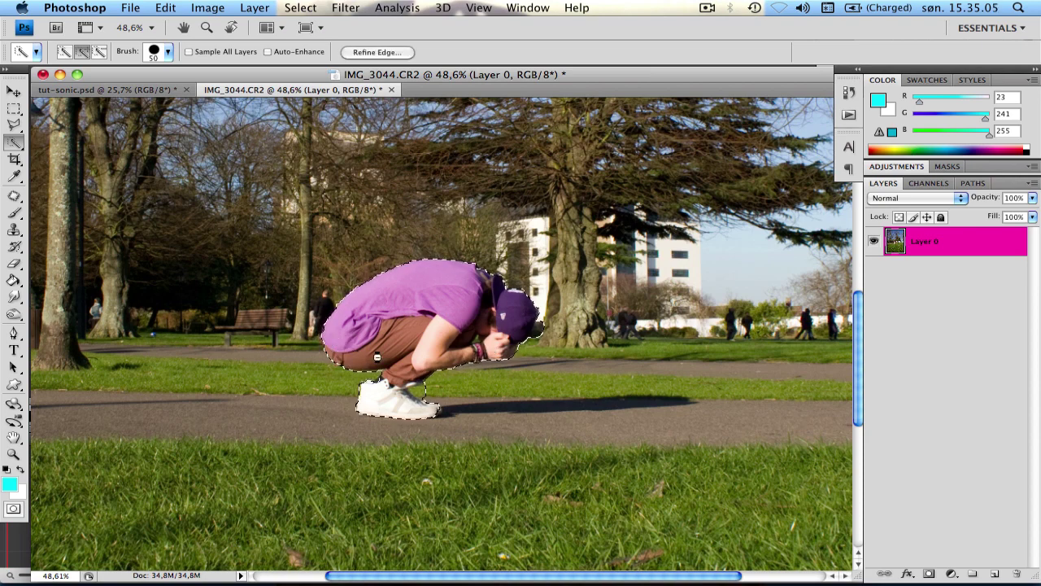
# Reduce the Quick Selection brush size to 10 and subtract the grass and path in front of the laces from the selection
pyautogui.scroll(5, 376, 357)
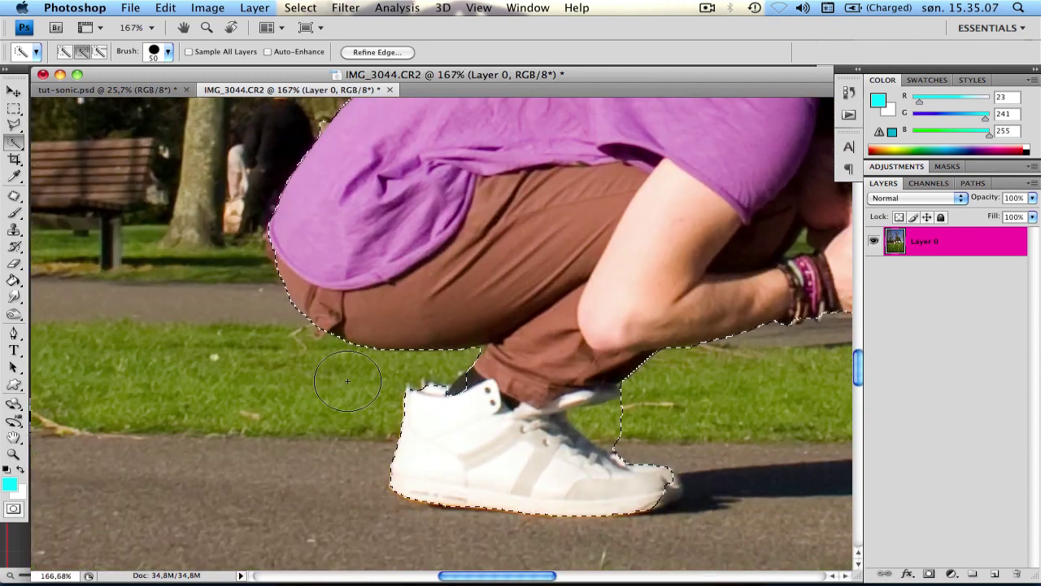
pyautogui.click(476, 407)
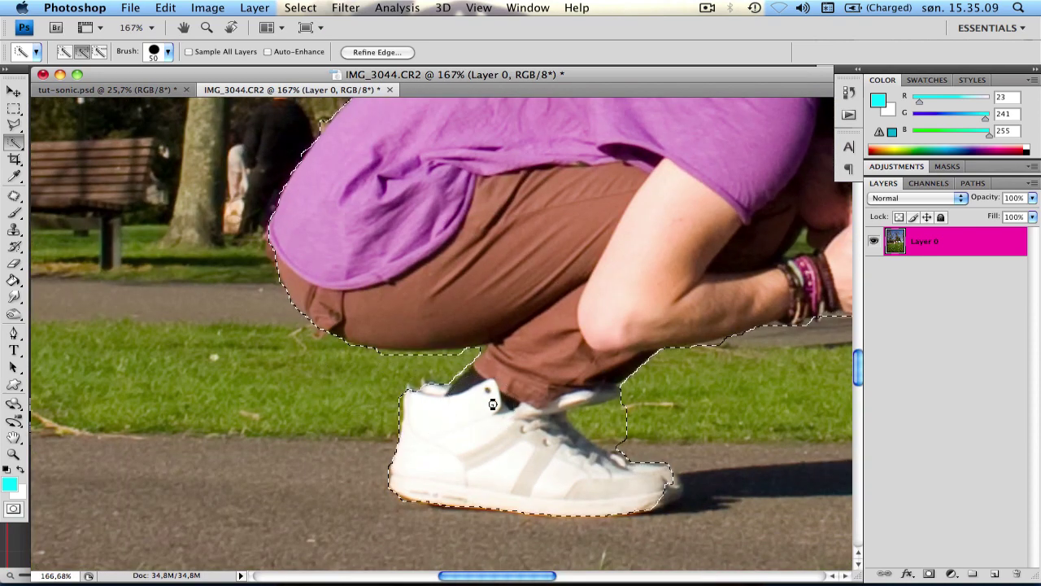
pyautogui.press('[')
pyautogui.press('[')
pyautogui.press('[')
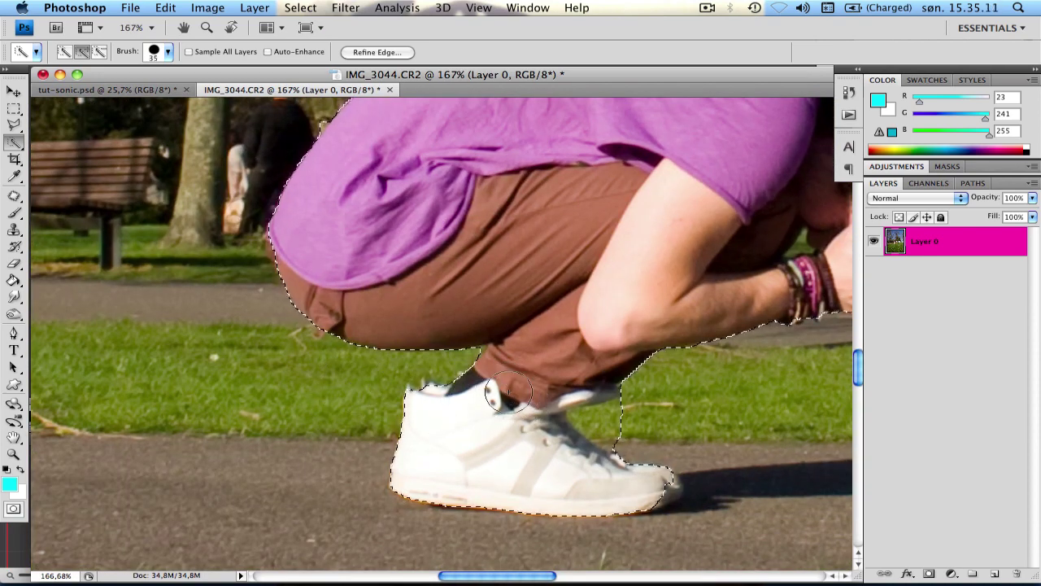
pyautogui.press('[')
pyautogui.press('[')
pyautogui.press('[')
pyautogui.press('alt')
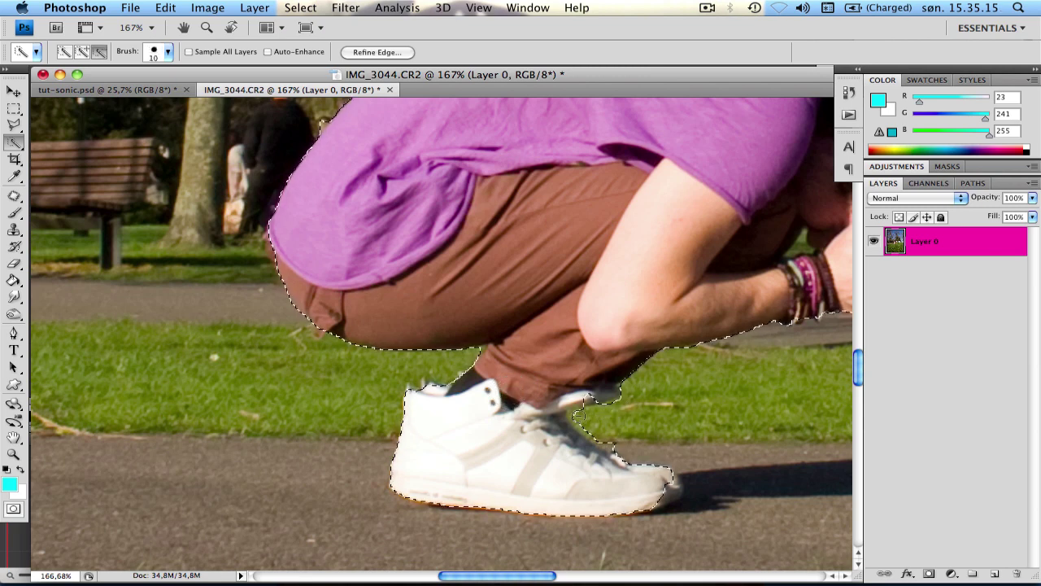
# Refine the selection edge along the shoe's laces by adding missing shoe parts and subtracting leftover background
pyautogui.click(604, 457)
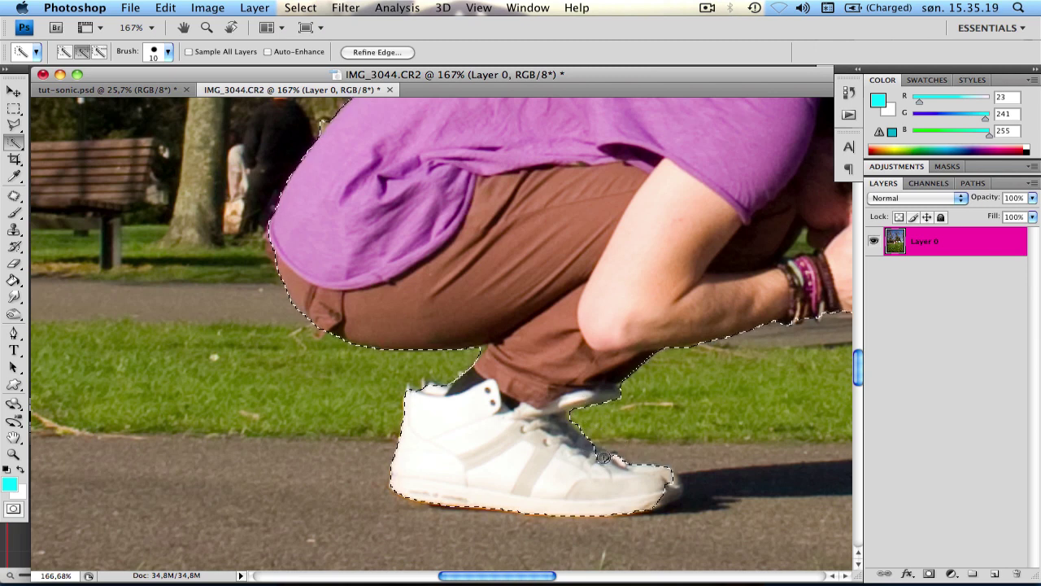
pyautogui.press('alt')
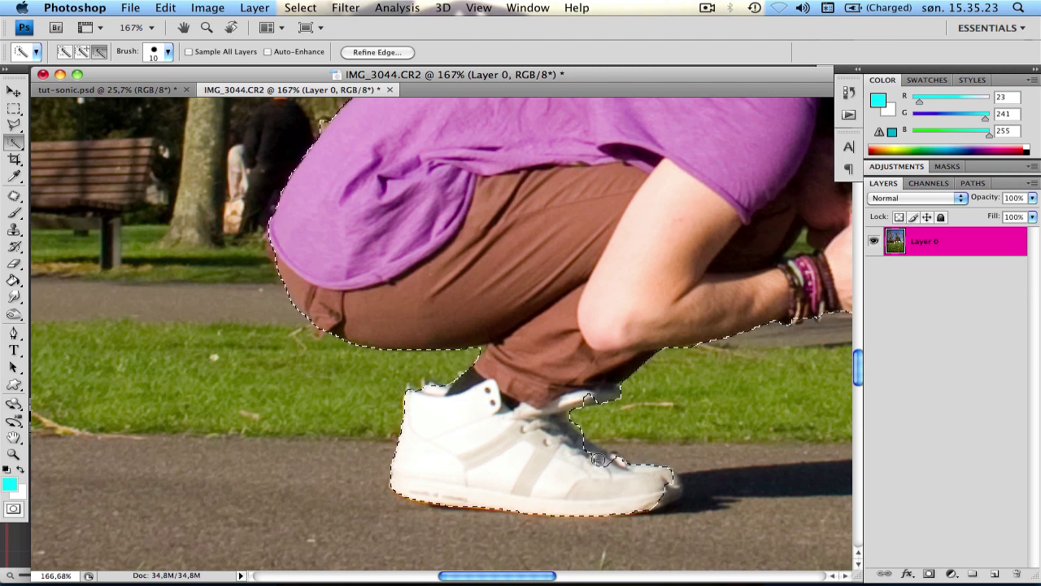
pyautogui.keyDown('alt'); pyautogui.click(598, 460); pyautogui.keyUp('alt')
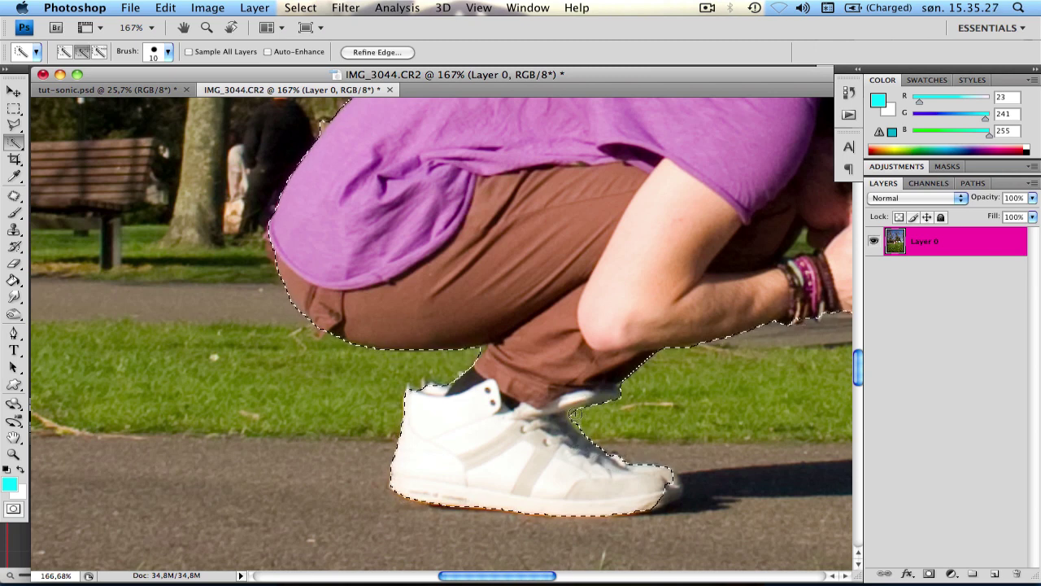
pyautogui.press('alt')
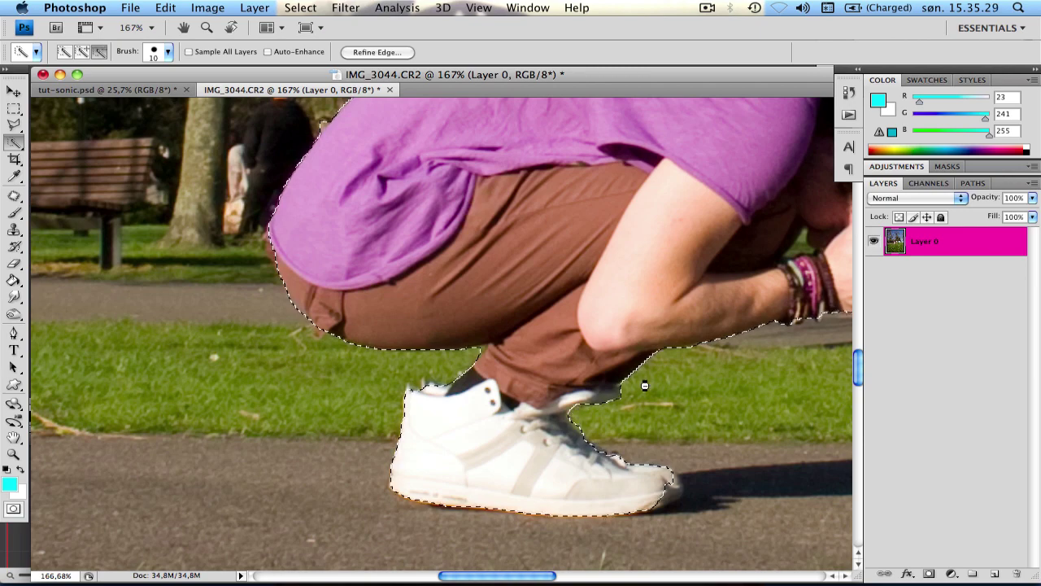
# Subtract the background beside the cap and, with a size 5 brush, the small gap between wrist and knee
pyautogui.hscroll(6, 644, 386)
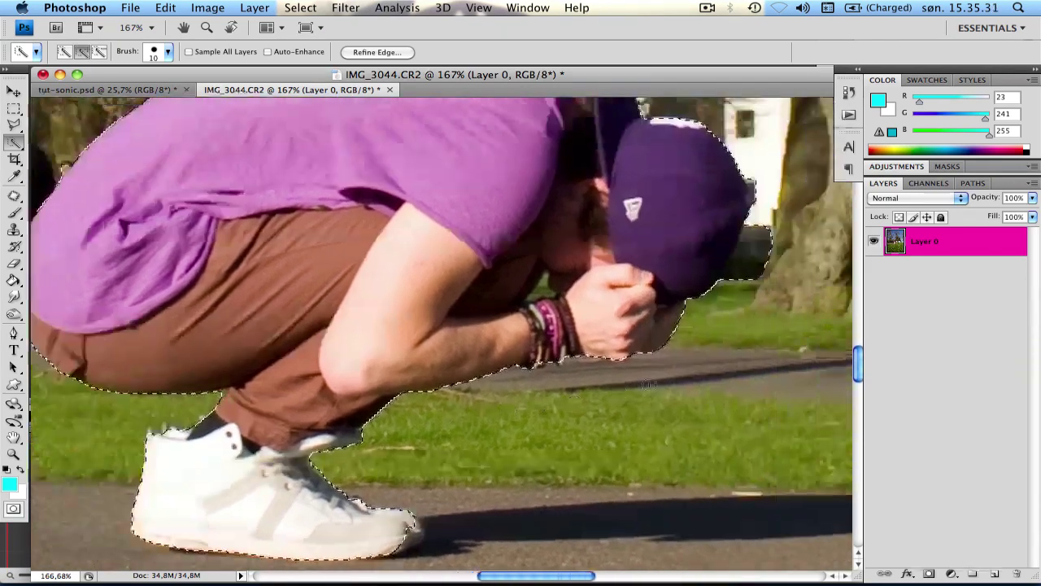
pyautogui.hscroll(2, 648, 386)
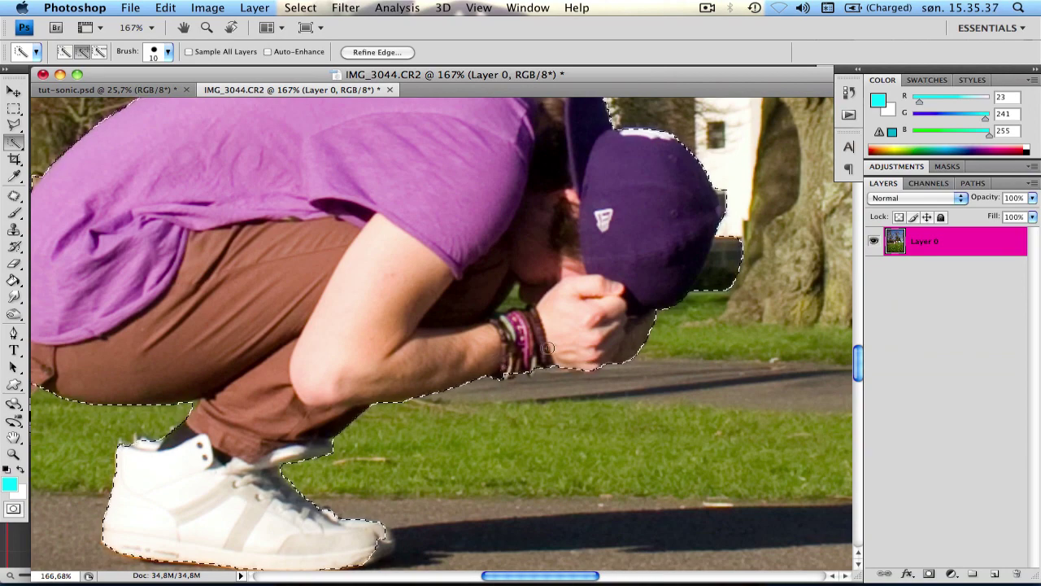
pyautogui.press('alt')
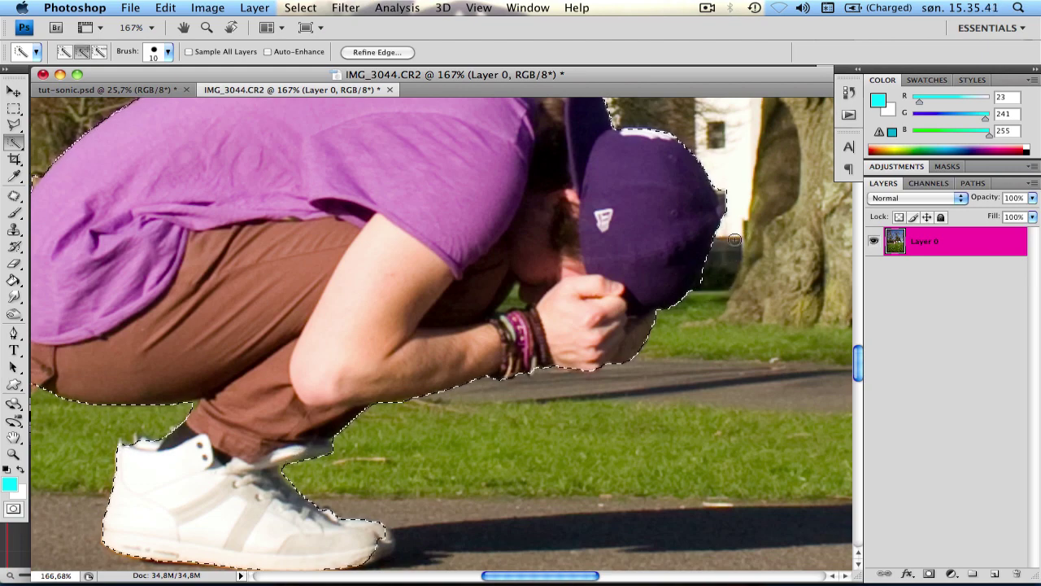
pyautogui.press('alt')
pyautogui.press('alt')
pyautogui.press('alt')
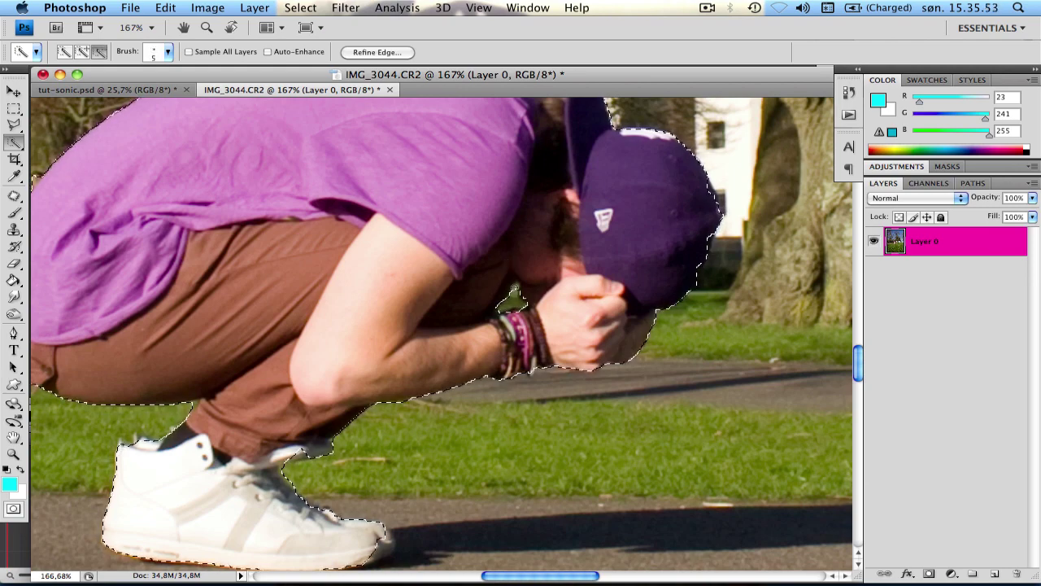
# Correct the selection edge along the shirt collar and neck behind the cap, adding and subtracting small areas
pyautogui.scroll(4, 539, 317)
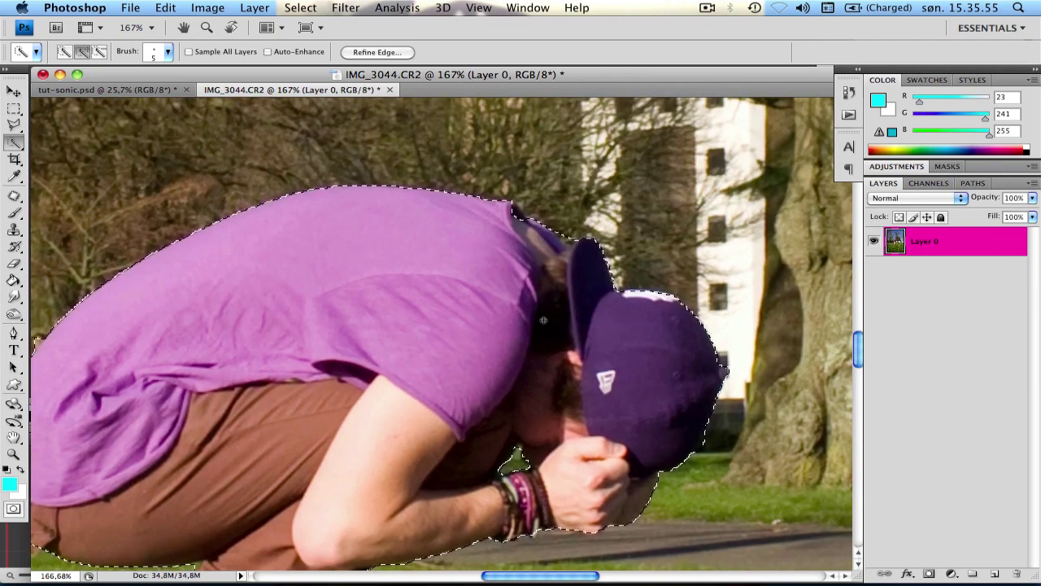
pyautogui.moveTo(527, 222); pyautogui.dragTo(510, 210)
pyautogui.press('alt')
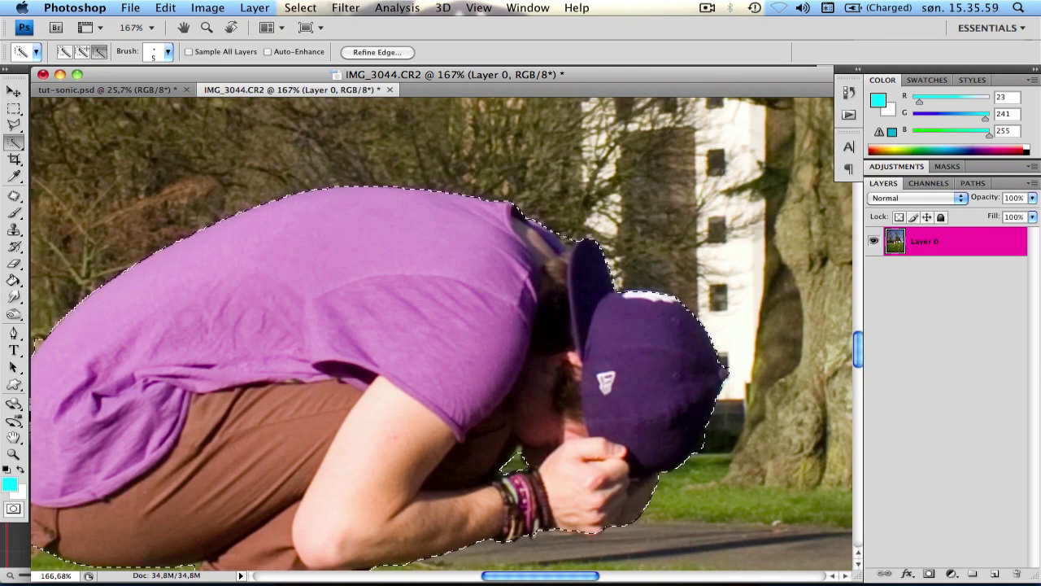
pyautogui.keyDown('alt'); pyautogui.click(567, 237); pyautogui.keyUp('alt')
# Add the tip of the white shoe to the selection and subtract the pavement caught beneath its toe
pyautogui.scroll(-6, 571, 261)
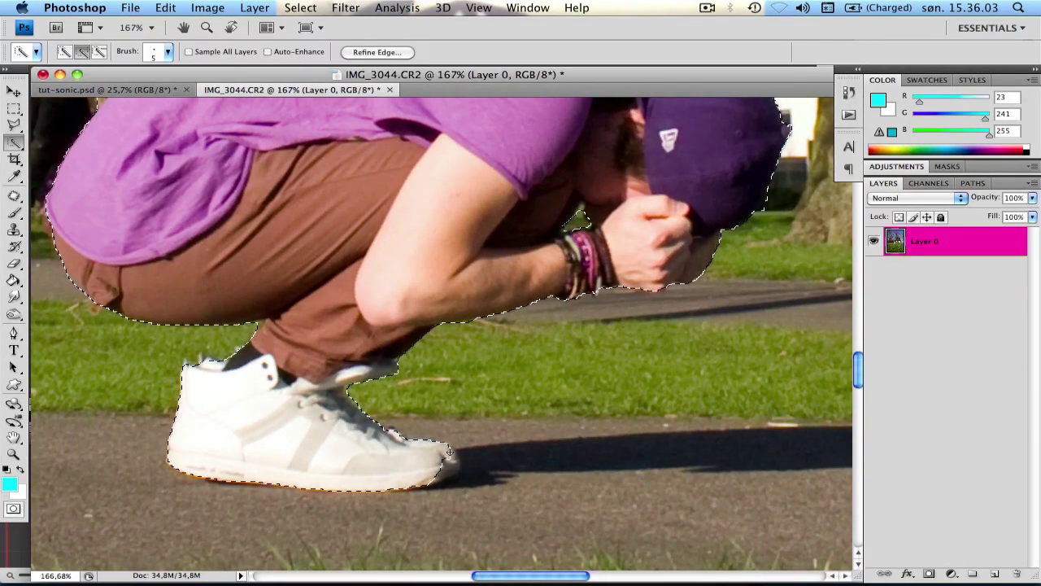
pyautogui.moveTo(450, 451); pyautogui.dragTo(430, 483)
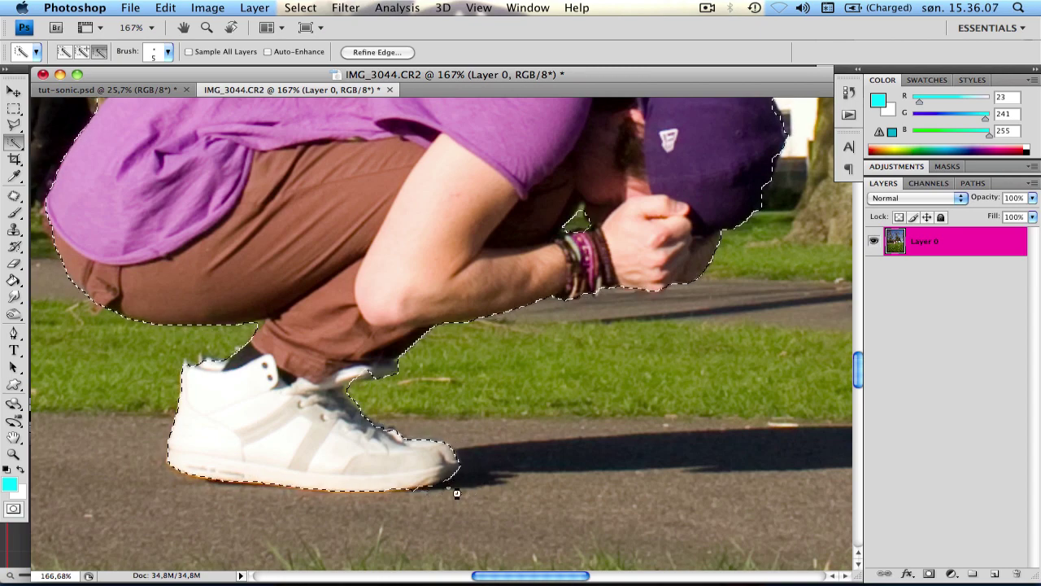
pyautogui.moveTo(451, 480); pyautogui.dragTo(420, 491)
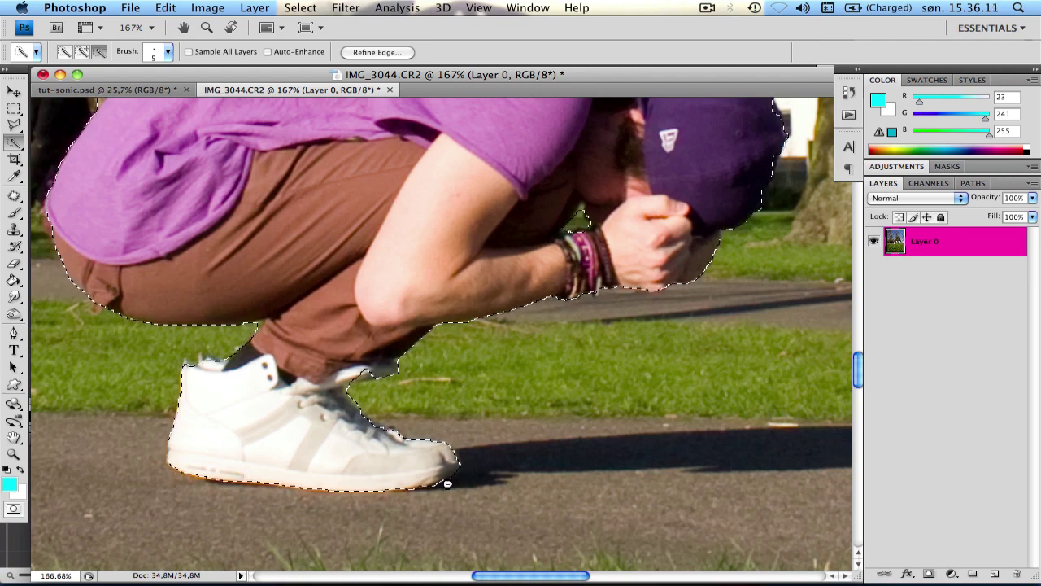
# Copy the selected man onto a new layer and toggle that layer's visibility off and on
pyautogui.scroll(-3, 395, 423)
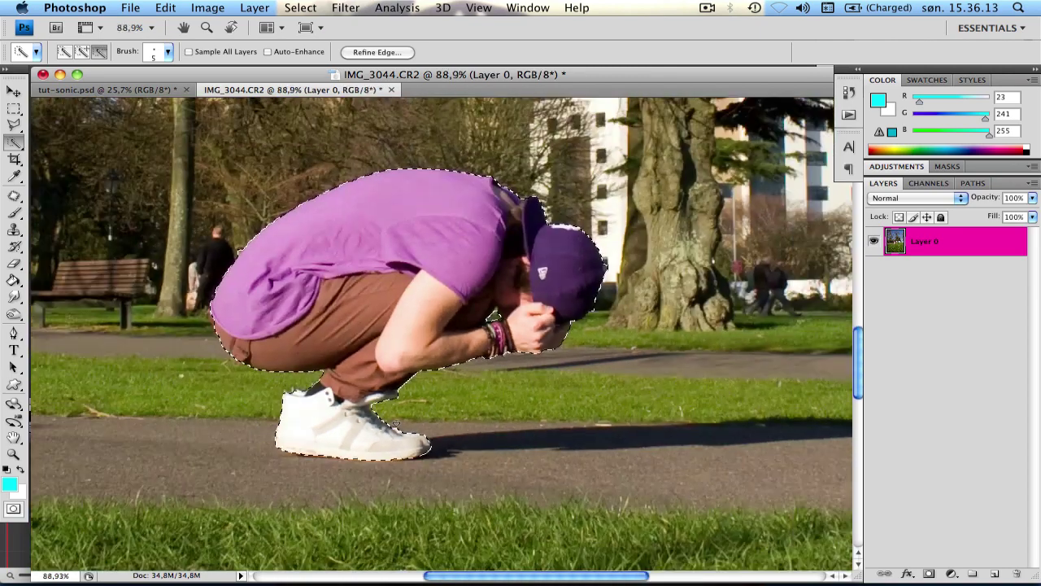
pyautogui.scroll(-1, 395, 423)
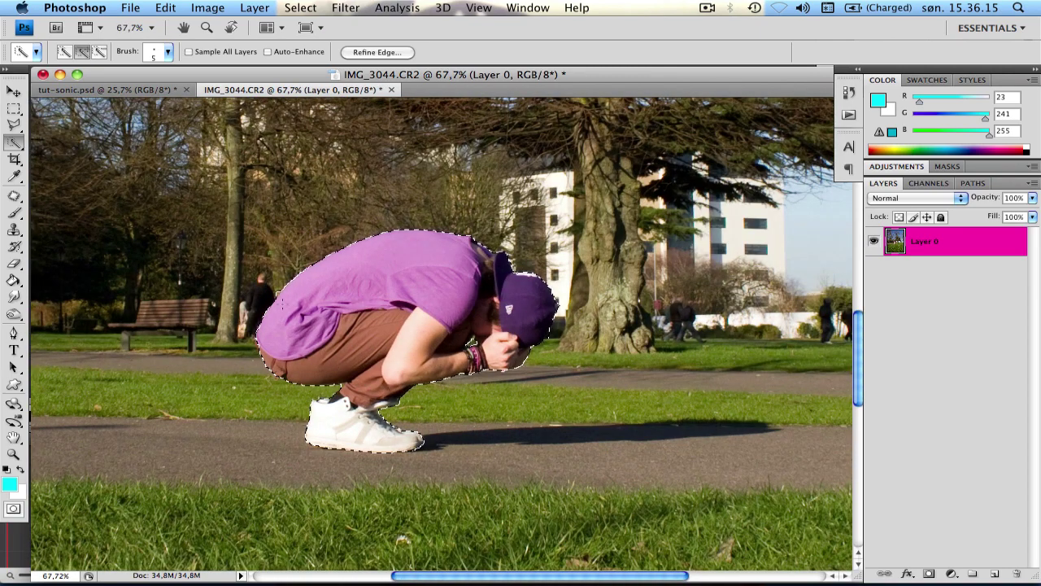
pyautogui.press('alt')
pyautogui.press('super+j')
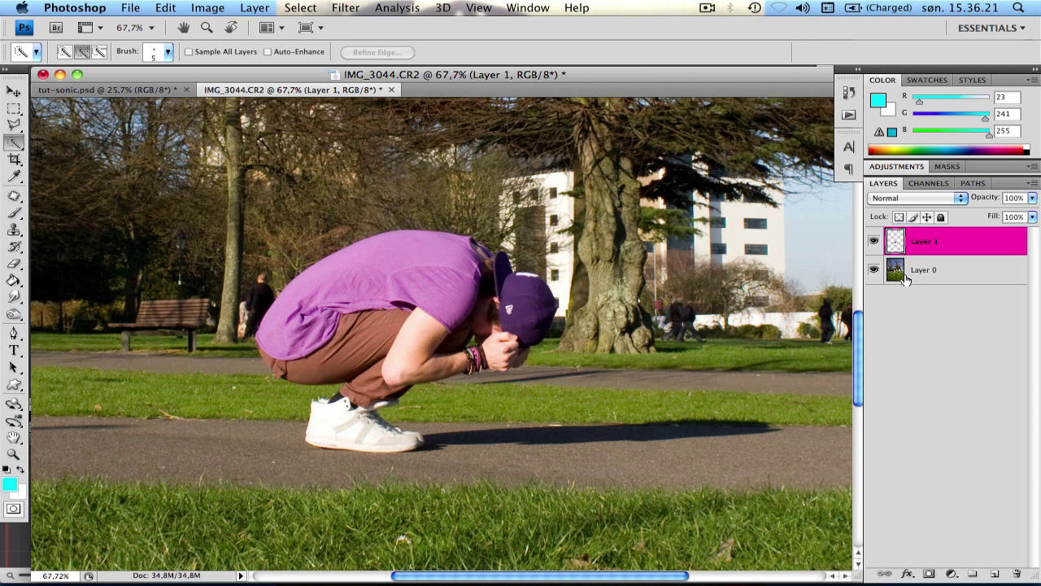
pyautogui.click(873, 241)
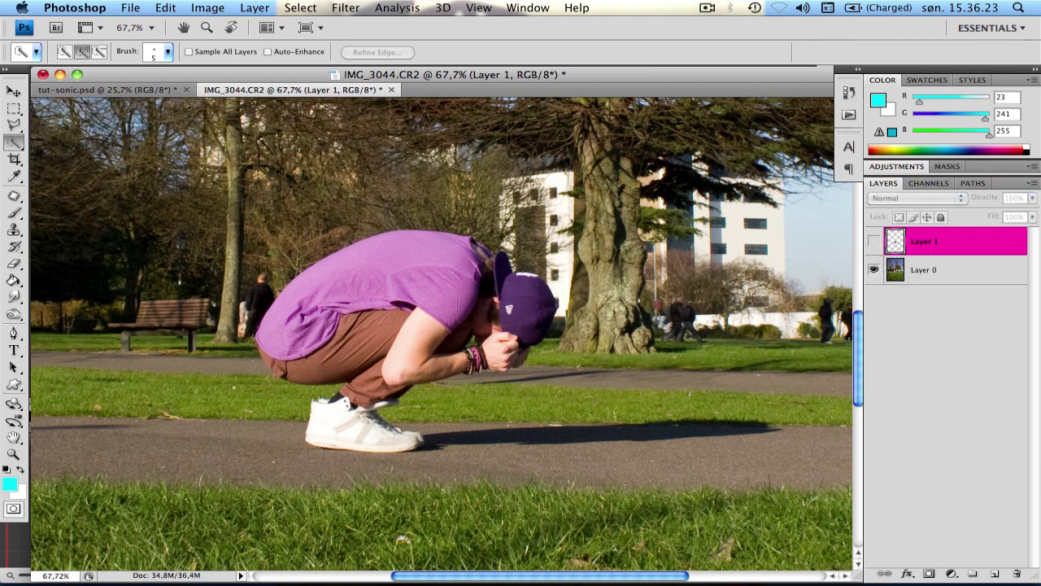
pyautogui.click(874, 242)
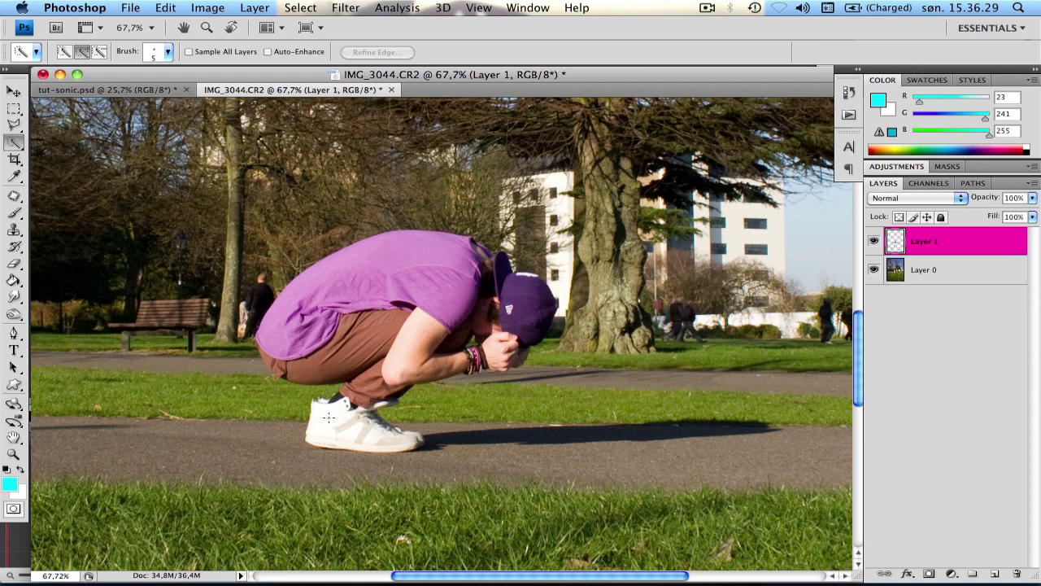
# Select both white shoes and the trouser cuff with a closed Polygonal Lasso outline
pyautogui.press('l')
pyautogui.scroll(5, 330, 417)
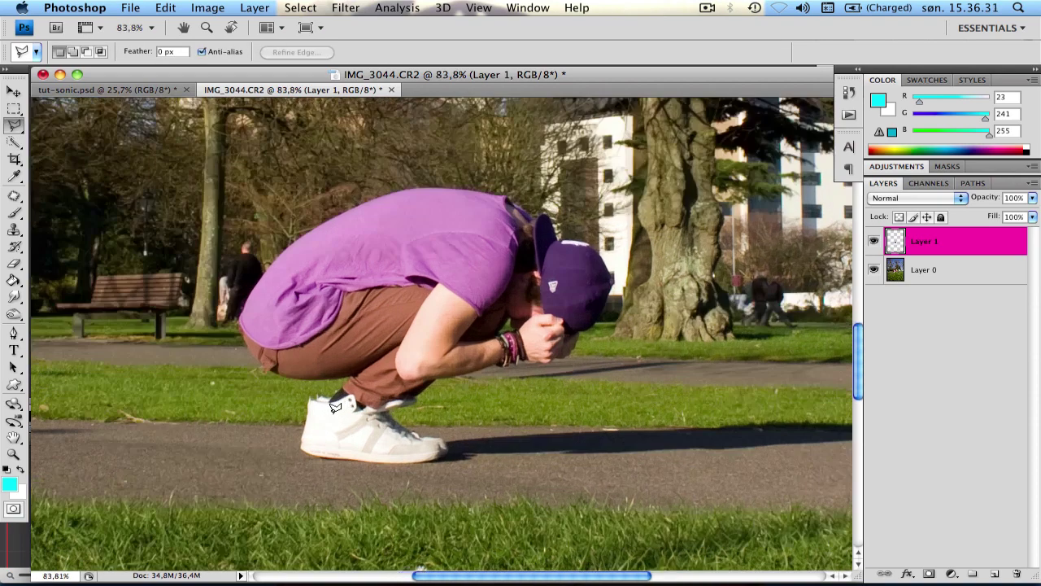
pyautogui.scroll(1, 336, 406)
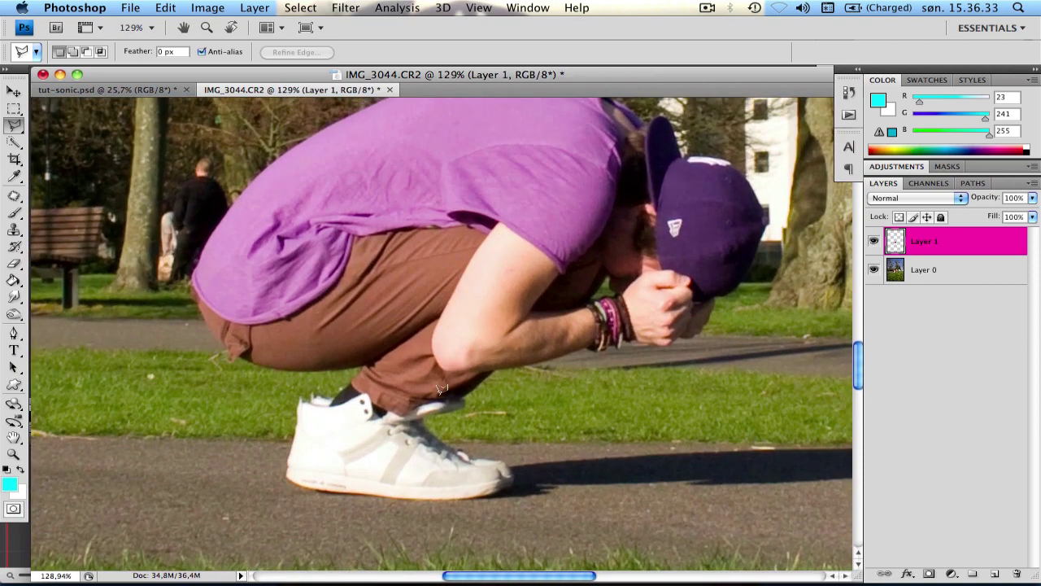
pyautogui.click(466, 397)
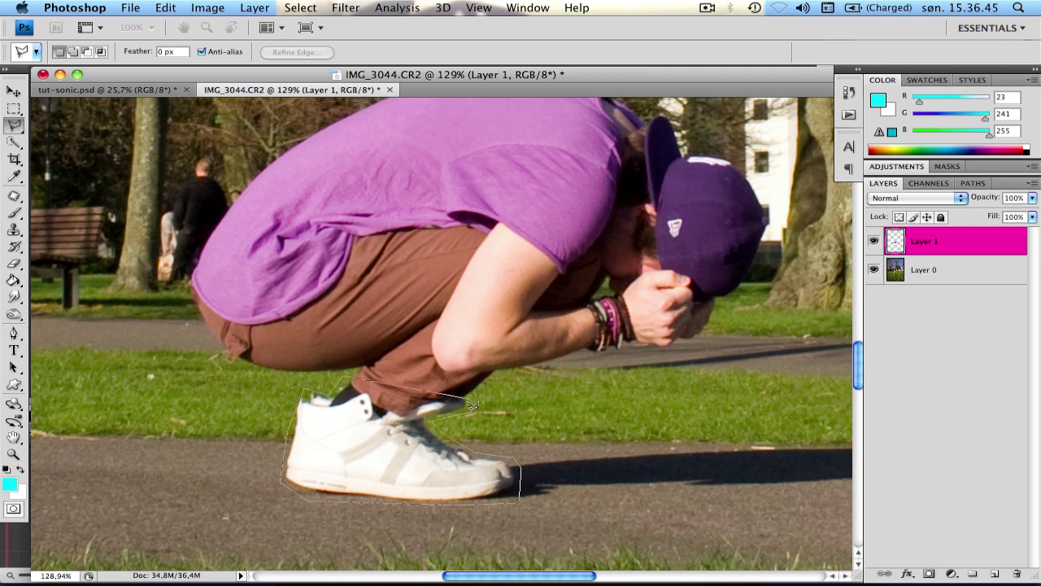
pyautogui.click(474, 397)
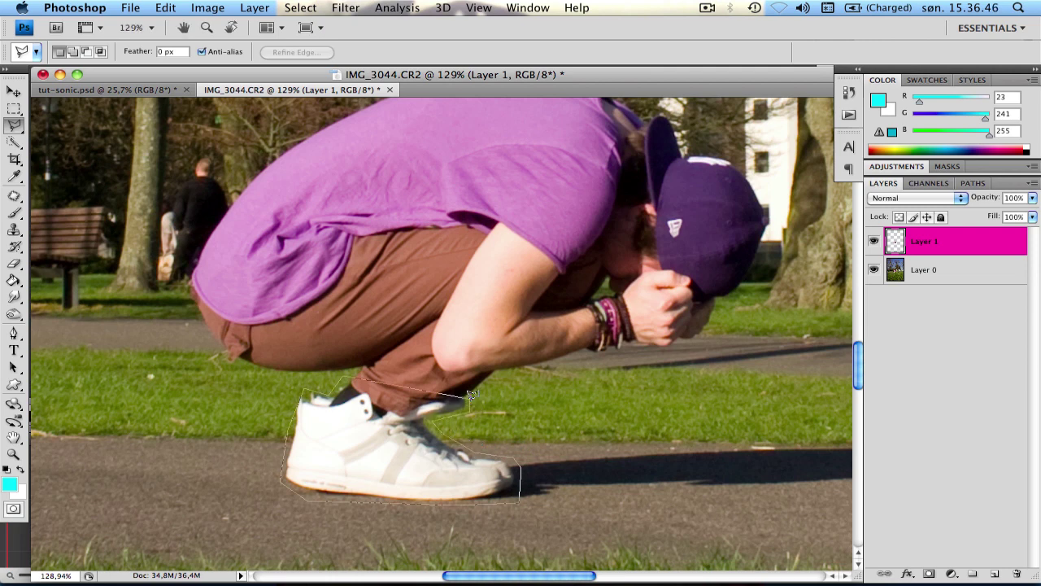
pyautogui.click(168, 7)
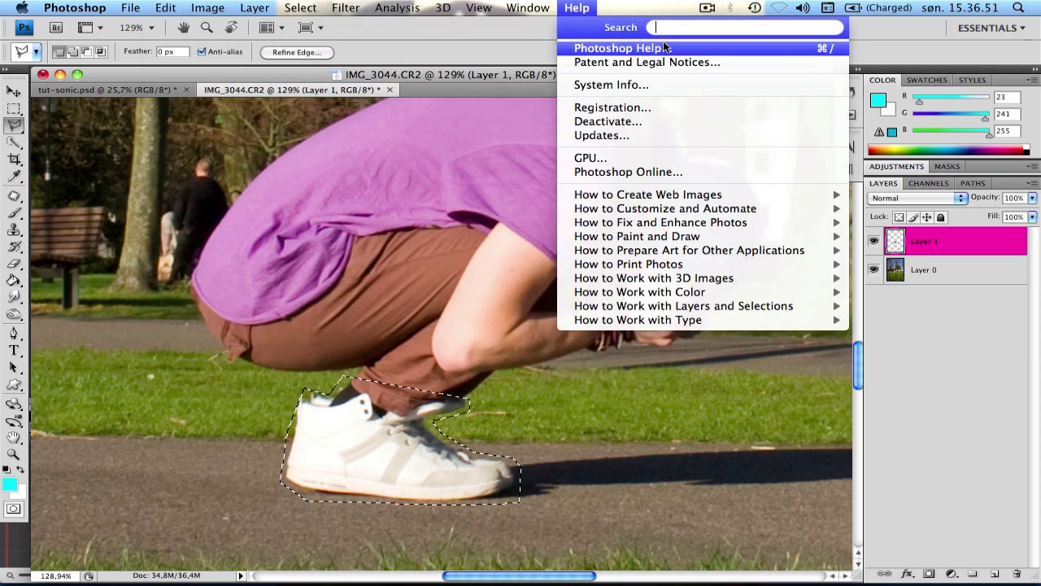
pyautogui.moveTo(346, 7)
pyautogui.click(288, 508)
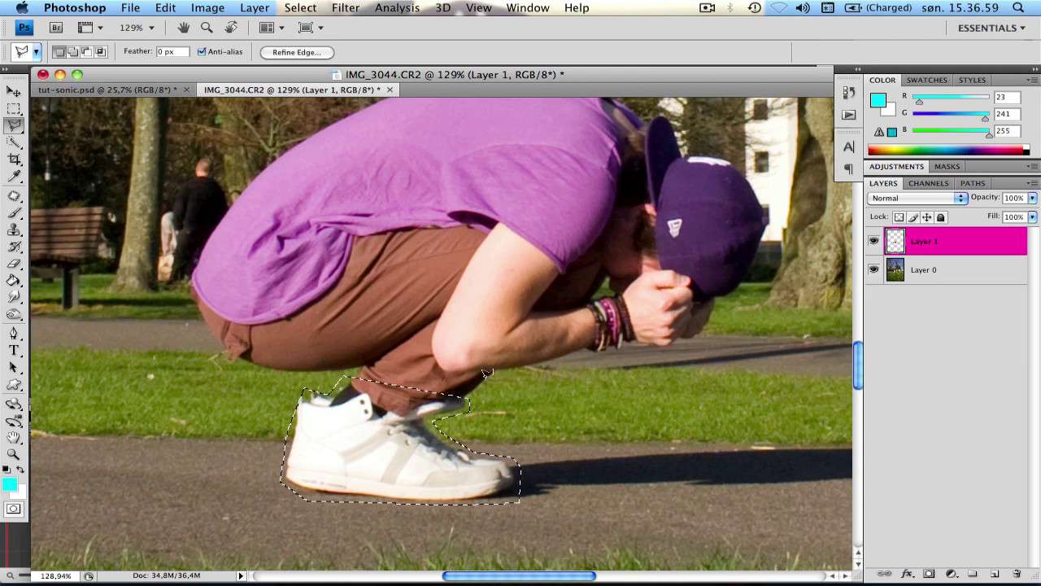
# Warp the selected shoe area so that the toe bends upward off the pavement
pyautogui.press('super+t')
pyautogui.rightClick(399, 419)
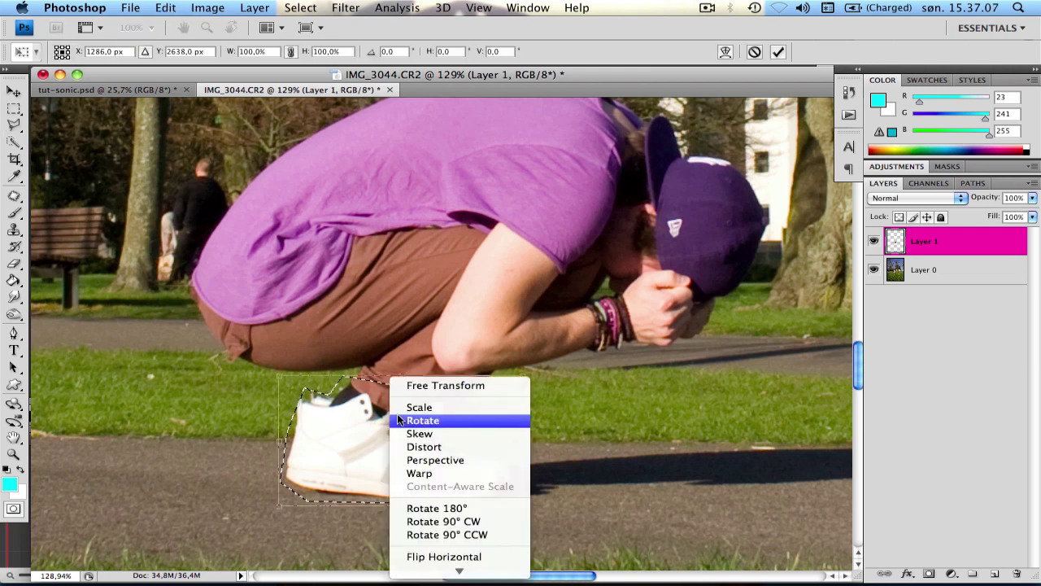
pyautogui.click(417, 473)
pyautogui.moveTo(527, 456)
pyautogui.mouseDown()
pyautogui.moveTo(523, 494)
pyautogui.moveTo(523, 475)
pyautogui.mouseUp()
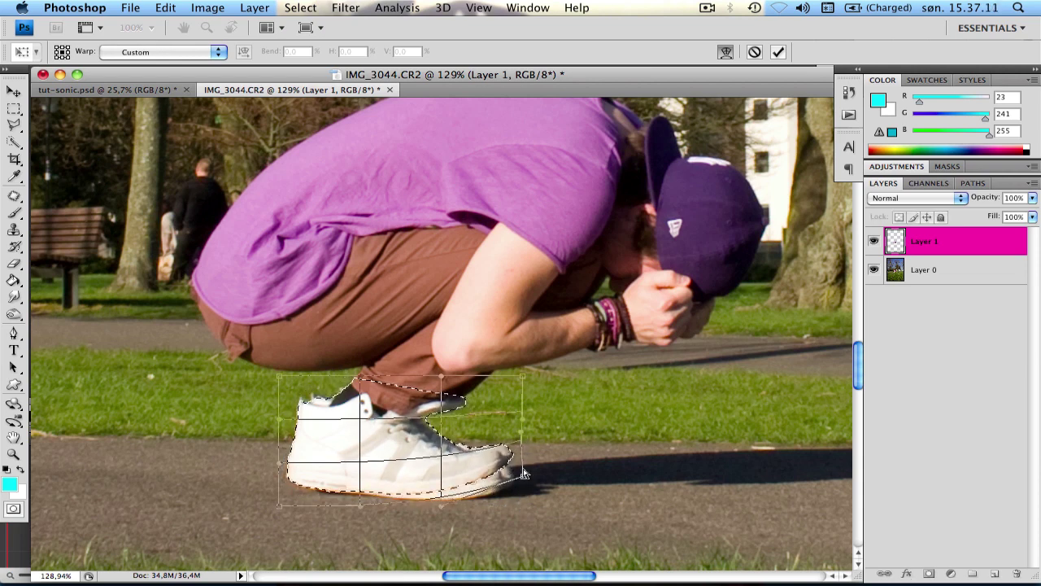
pyautogui.moveTo(523, 419)
pyautogui.mouseDown()
pyautogui.moveTo(519, 398)
pyautogui.moveTo(521, 418)
pyautogui.mouseUp()
pyautogui.moveTo(445, 506); pyautogui.dragTo(457, 488)
pyautogui.moveTo(523, 476); pyautogui.dragTo(523, 460)
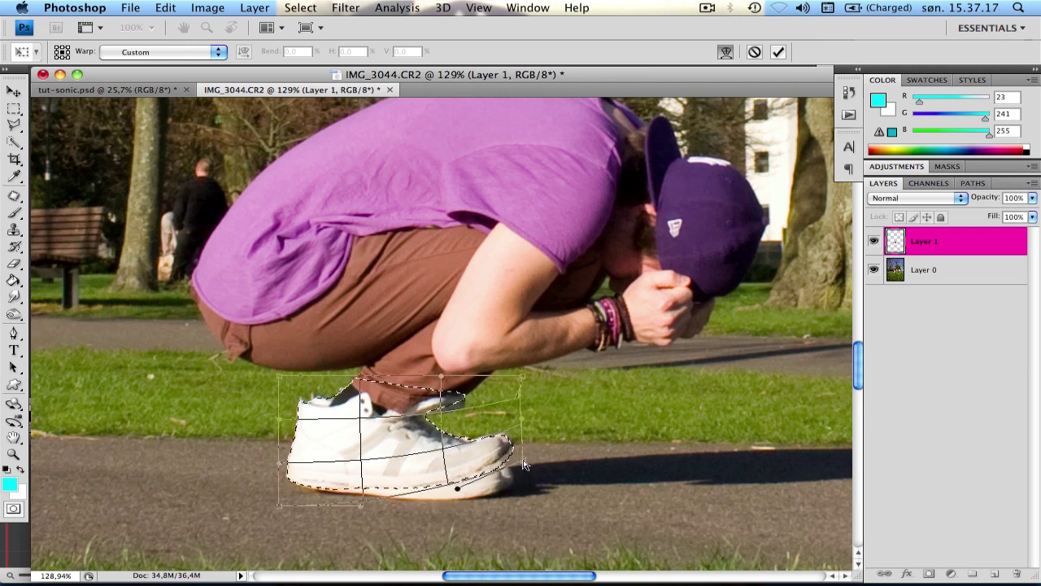
pyautogui.moveTo(521, 418); pyautogui.dragTo(518, 397)
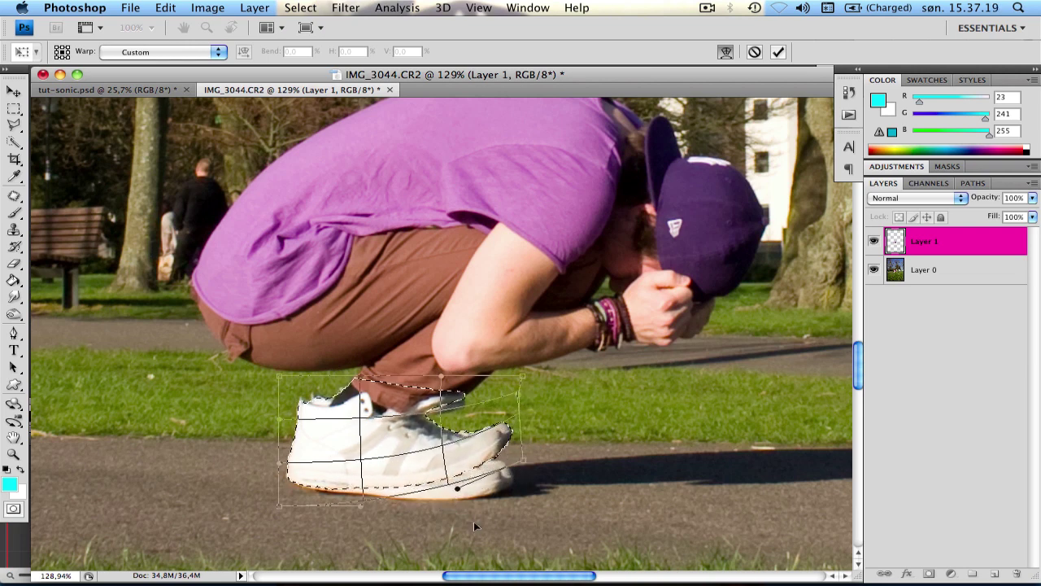
# Refine the warp along the shoe's sole, heel and toe, apply it and clear the selection
pyautogui.moveTo(361, 505); pyautogui.dragTo(365, 497)
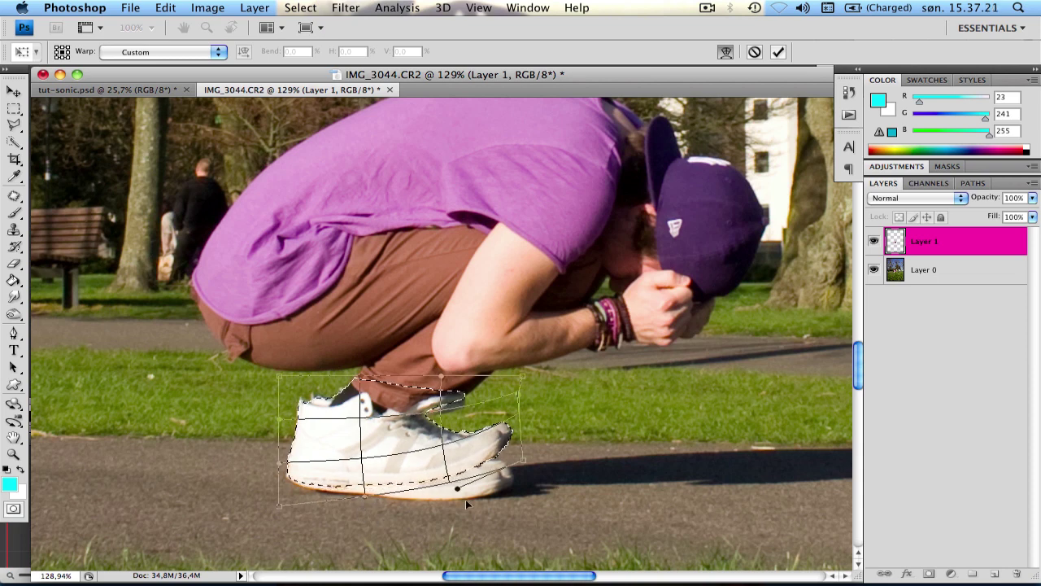
pyautogui.moveTo(457, 488); pyautogui.dragTo(457, 481)
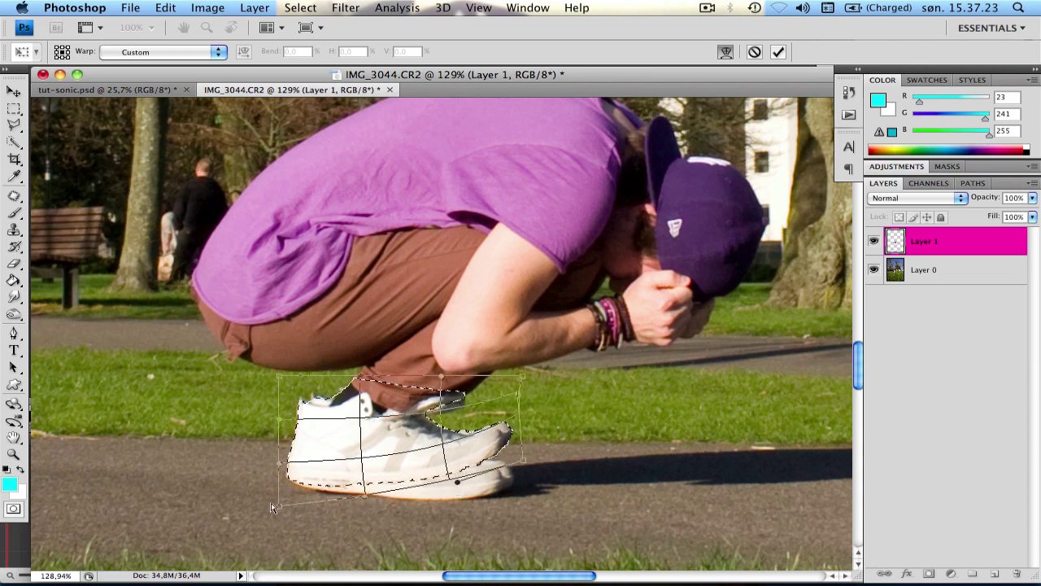
pyautogui.moveTo(279, 505); pyautogui.dragTo(287, 523)
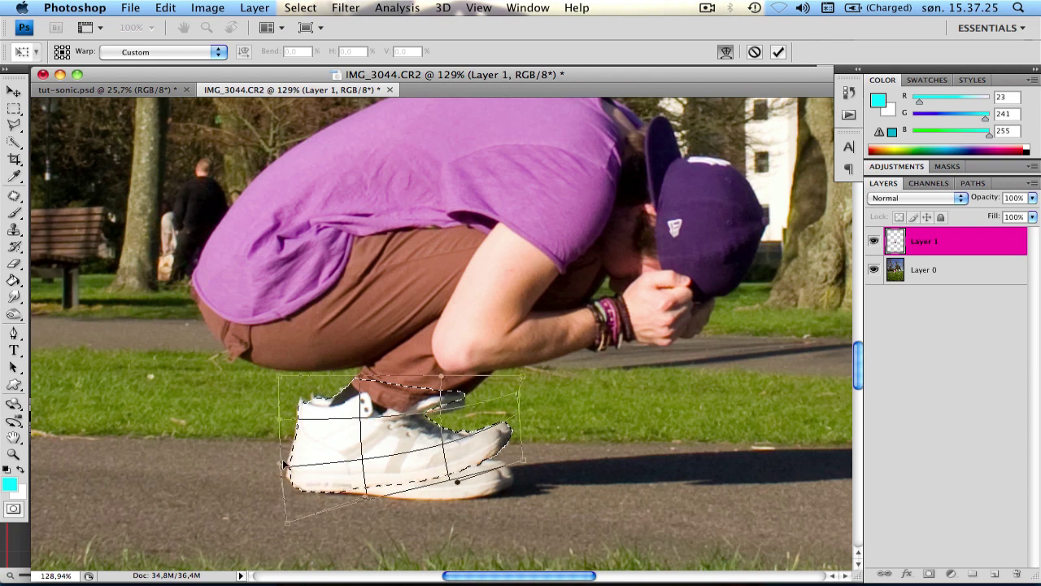
pyautogui.moveTo(279, 463); pyautogui.dragTo(280, 470)
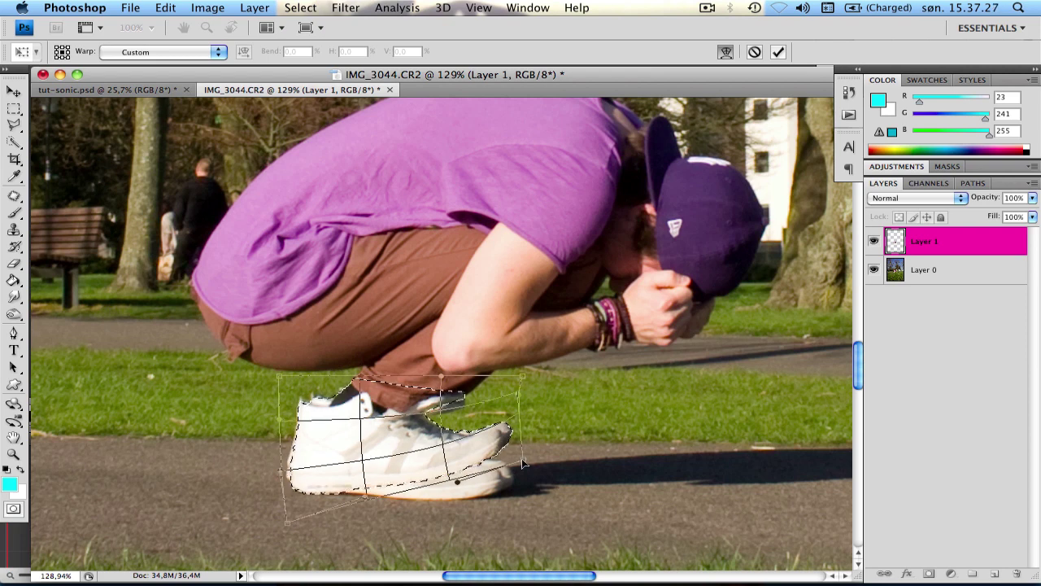
pyautogui.moveTo(523, 460); pyautogui.dragTo(528, 465)
pyautogui.moveTo(518, 410)
pyautogui.mouseDown()
pyautogui.moveTo(514, 391)
pyautogui.moveTo(519, 421)
pyautogui.mouseUp()
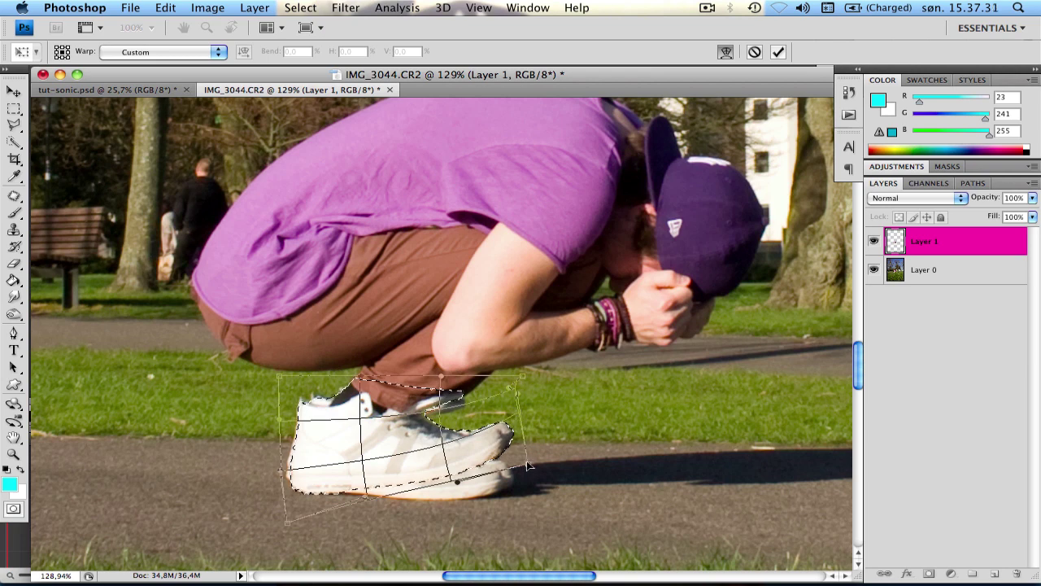
pyautogui.moveTo(528, 463); pyautogui.dragTo(527, 451)
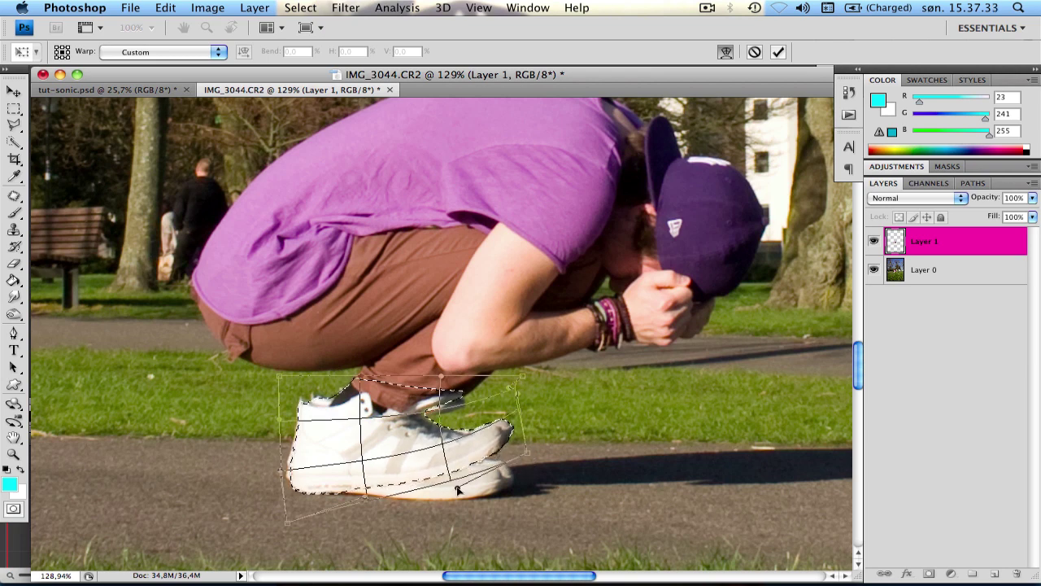
pyautogui.press('Return')
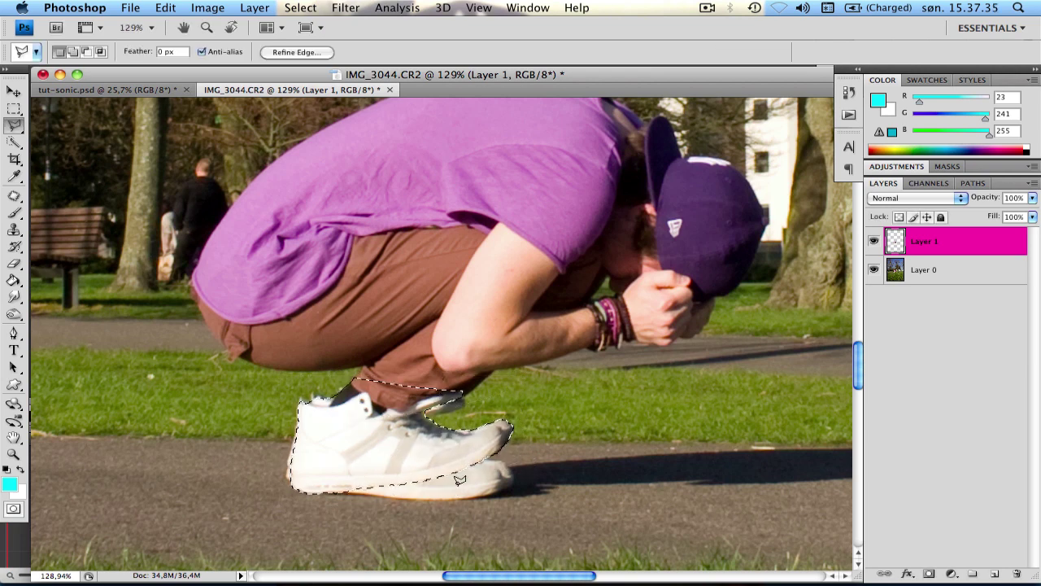
pyautogui.press('m')
pyautogui.hotkey('ctrl', 'd')
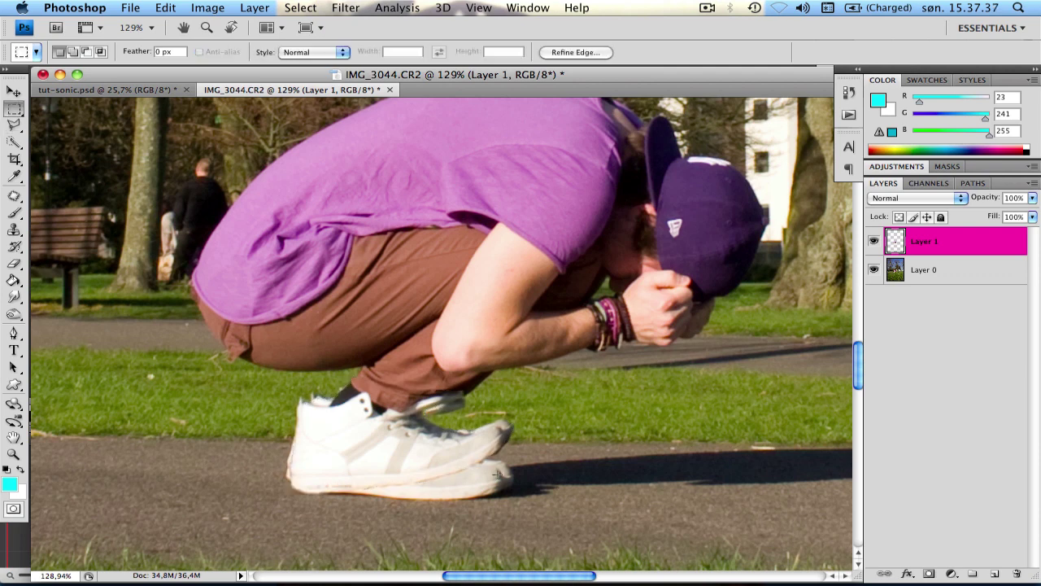
# Select the man's lower back and seat with the Polygonal Lasso, cutting across from the ankle to the top of the shirt
pyautogui.press('l')
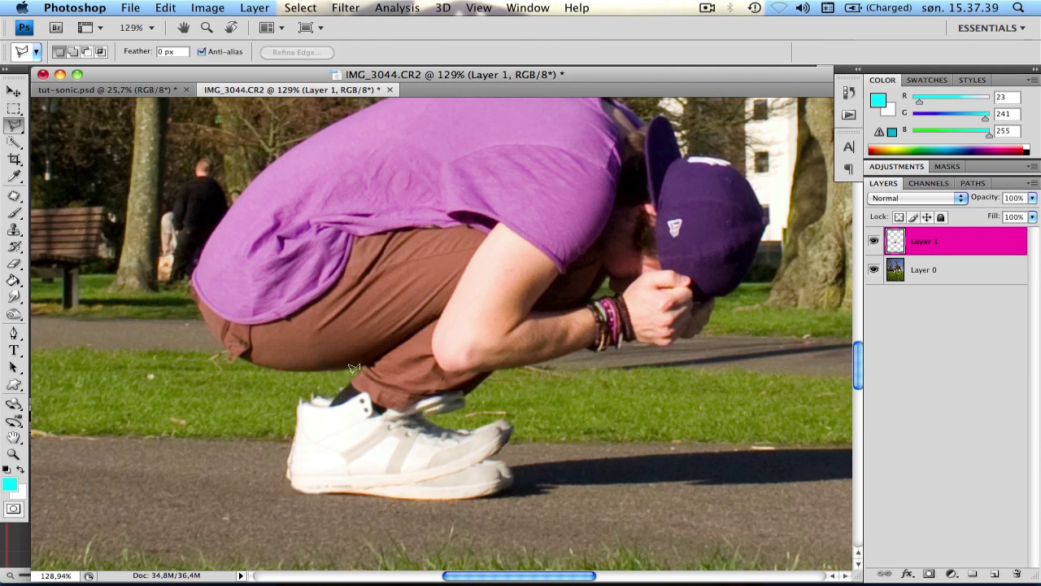
pyautogui.click(354, 368)
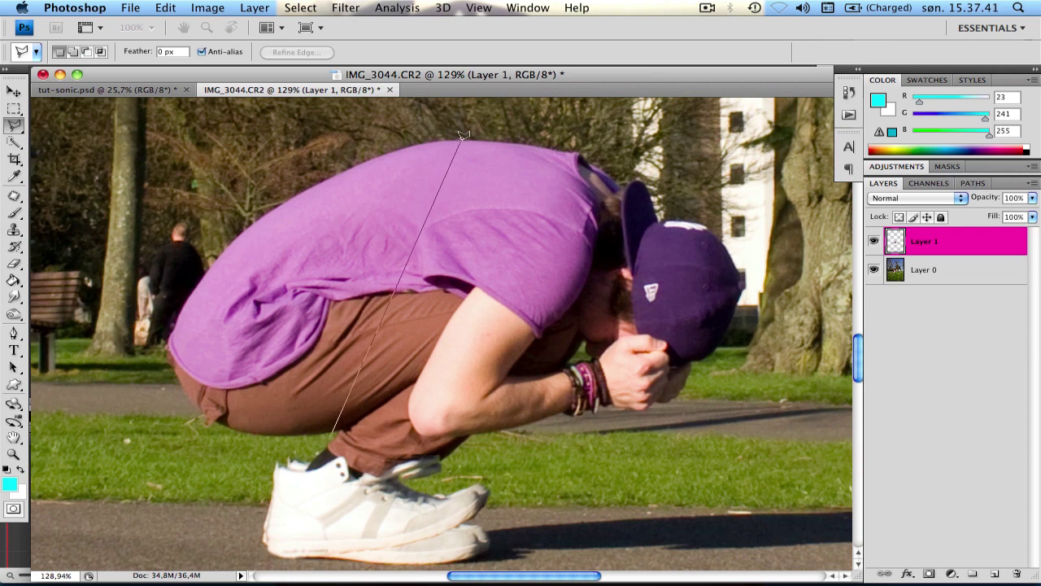
pyautogui.moveTo(461, 139)
pyautogui.mouseDown()
pyautogui.moveTo(418, 133)
pyautogui.moveTo(283, 181)
pyautogui.moveTo(188, 272)
pyautogui.moveTo(159, 342)
pyautogui.mouseUp()
pyautogui.moveTo(162, 382)
pyautogui.mouseDown()
pyautogui.moveTo(224, 438)
pyautogui.moveTo(293, 445)
pyautogui.moveTo(335, 428)
pyautogui.mouseUp()
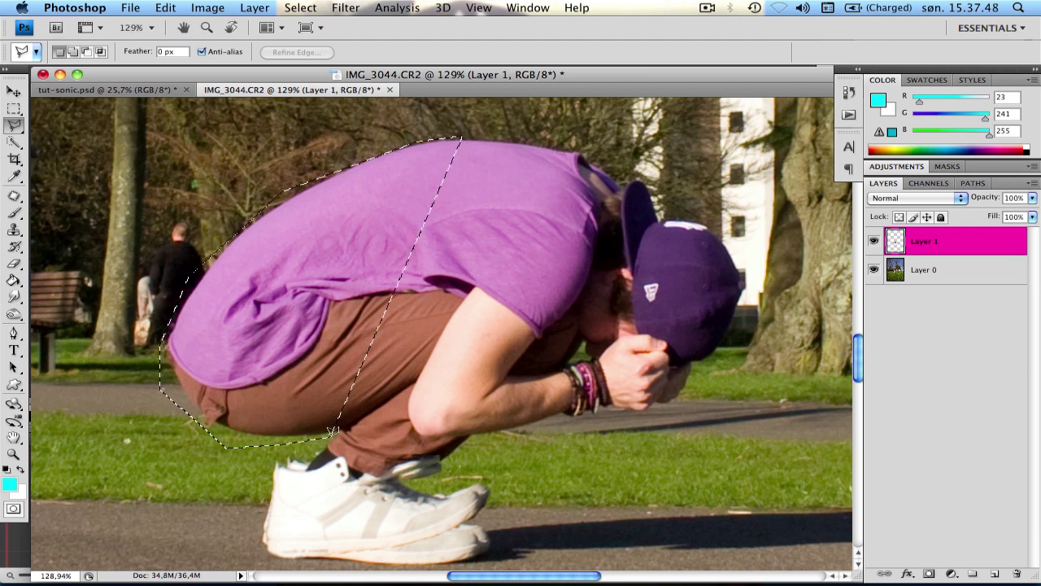
# Warp the selected back and seat inward to start rounding the body towards a ball shape
pyautogui.press('super+t')
pyautogui.rightClick(355, 352)
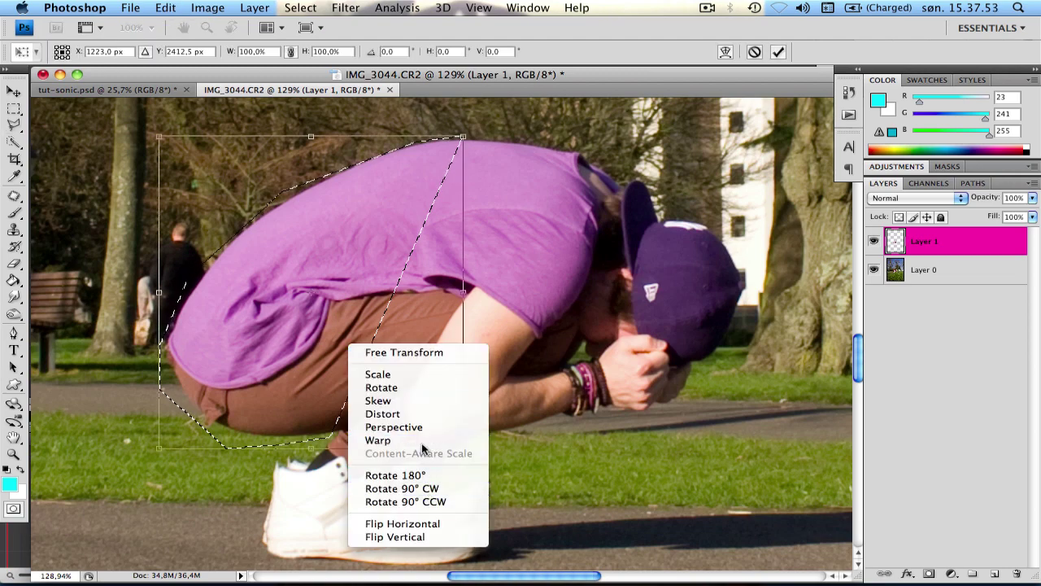
pyautogui.click(377, 440)
pyautogui.moveTo(223, 395)
pyautogui.mouseDown()
pyautogui.moveTo(220, 407)
pyautogui.moveTo(232, 405)
pyautogui.mouseUp()
pyautogui.moveTo(179, 348); pyautogui.dragTo(199, 412)
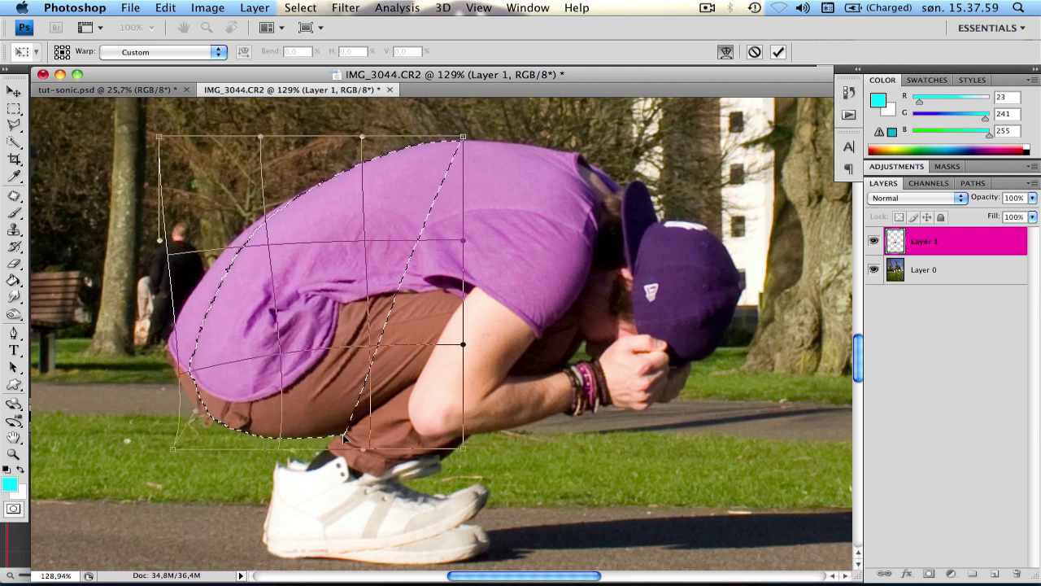
pyautogui.moveTo(363, 448); pyautogui.dragTo(363, 443)
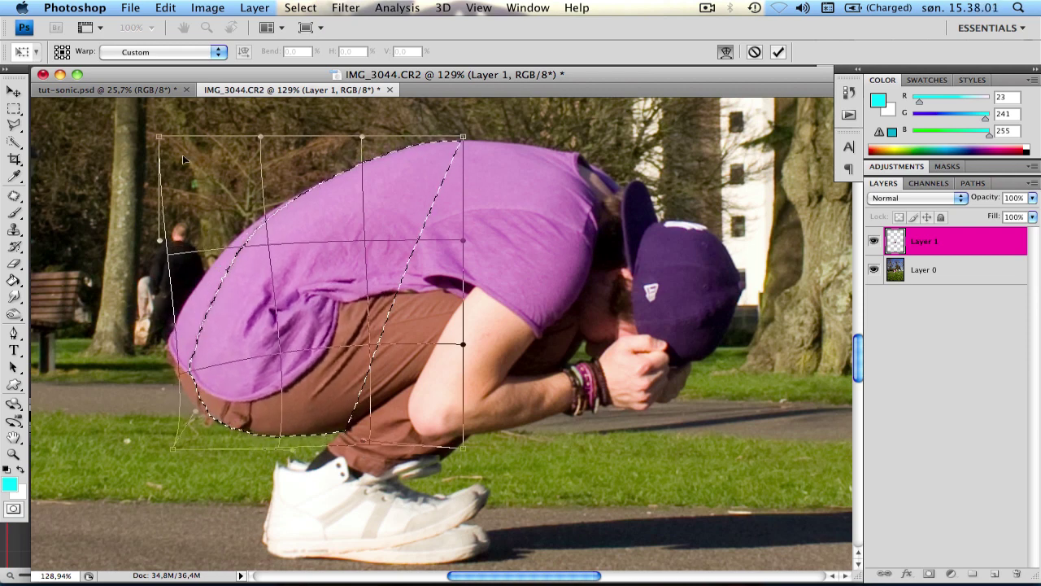
# Pull in the warp's outer corners to round the back and seat, apply the warp and deselect
pyautogui.moveTo(160, 137); pyautogui.dragTo(189, 183)
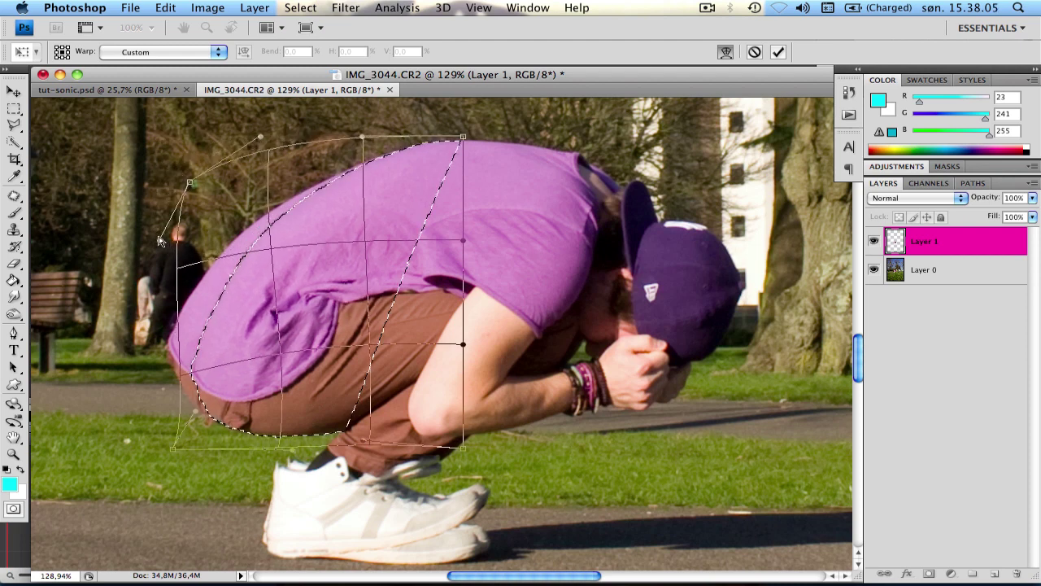
pyautogui.moveTo(158, 241); pyautogui.dragTo(156, 243)
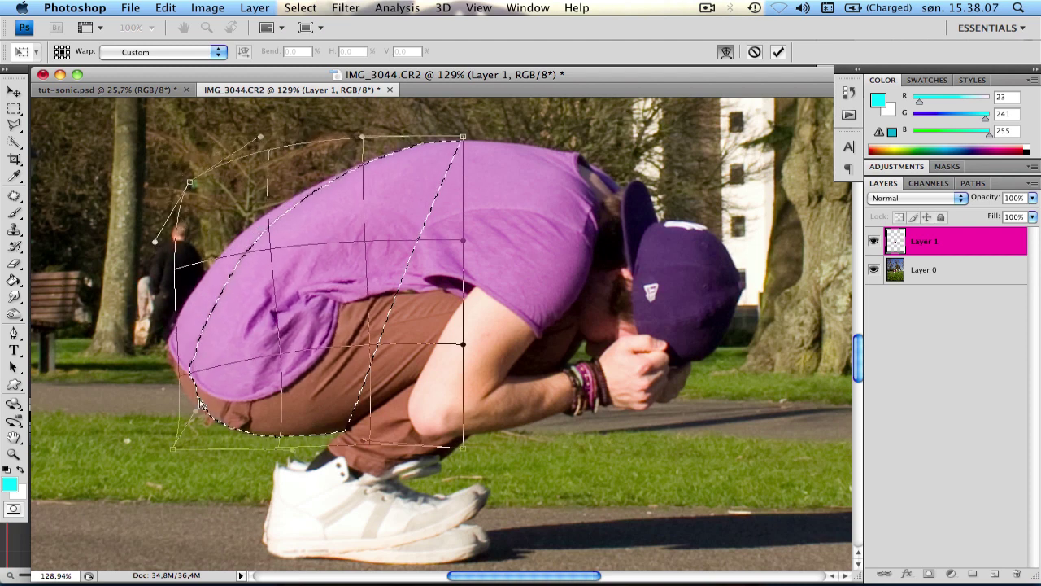
pyautogui.moveTo(173, 448); pyautogui.dragTo(230, 452)
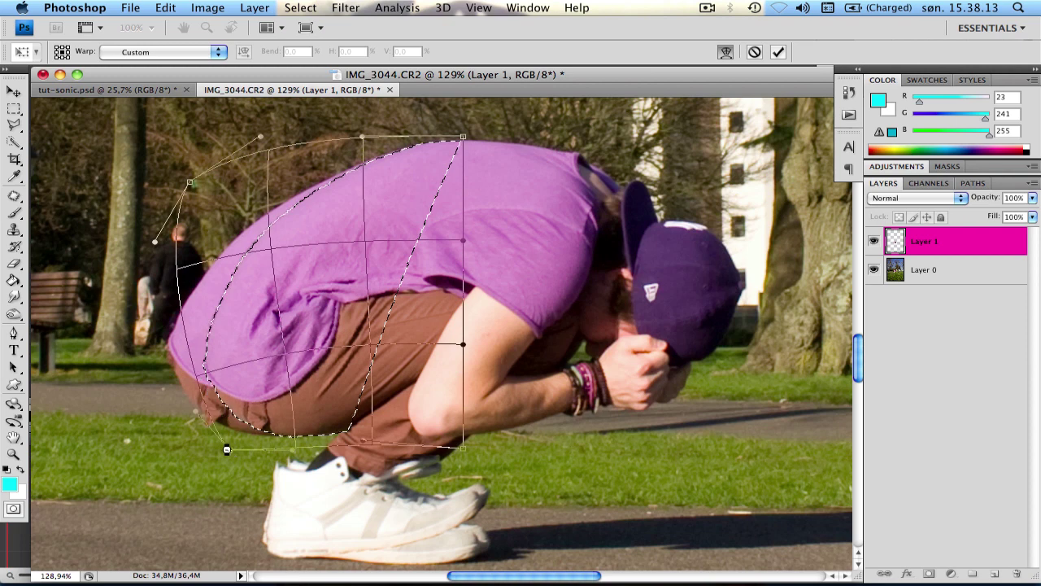
pyautogui.press('Return')
pyautogui.hotkey('ctrl', 'd')
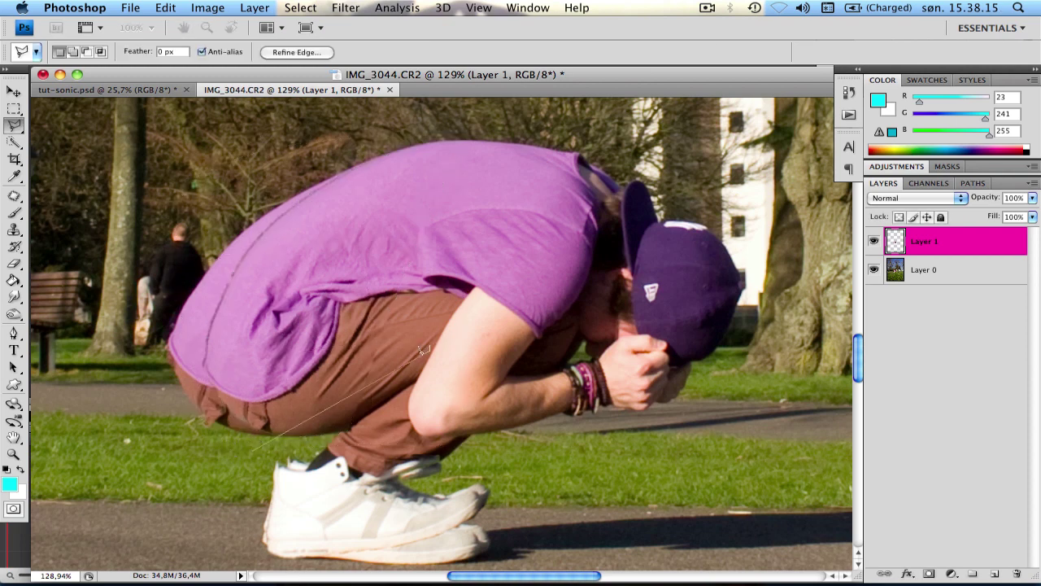
pyautogui.hotkey('ctrl', 'shift', 'd')
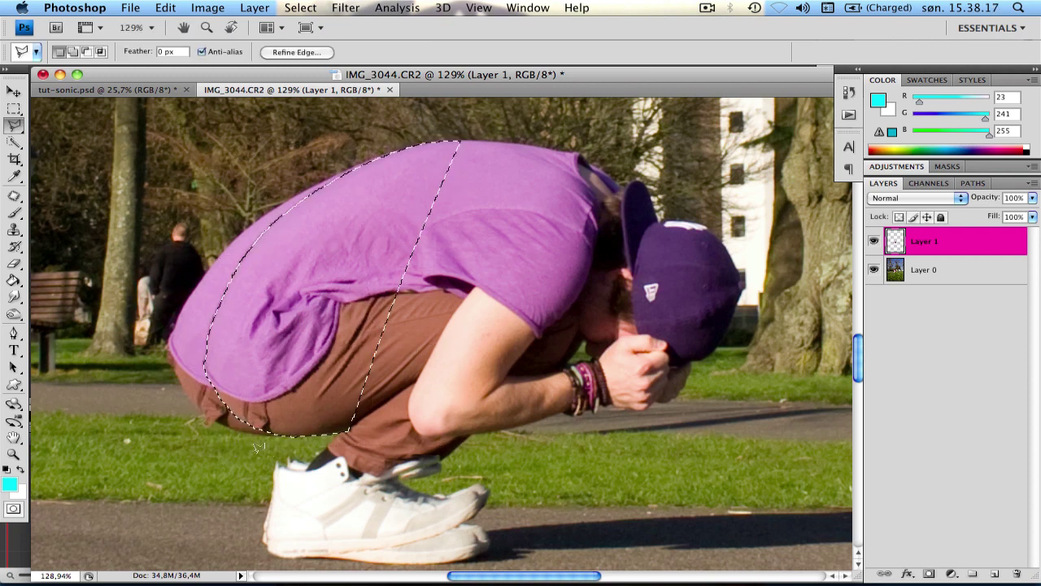
pyautogui.press('m')
pyautogui.hotkey('ctrl', 'd')
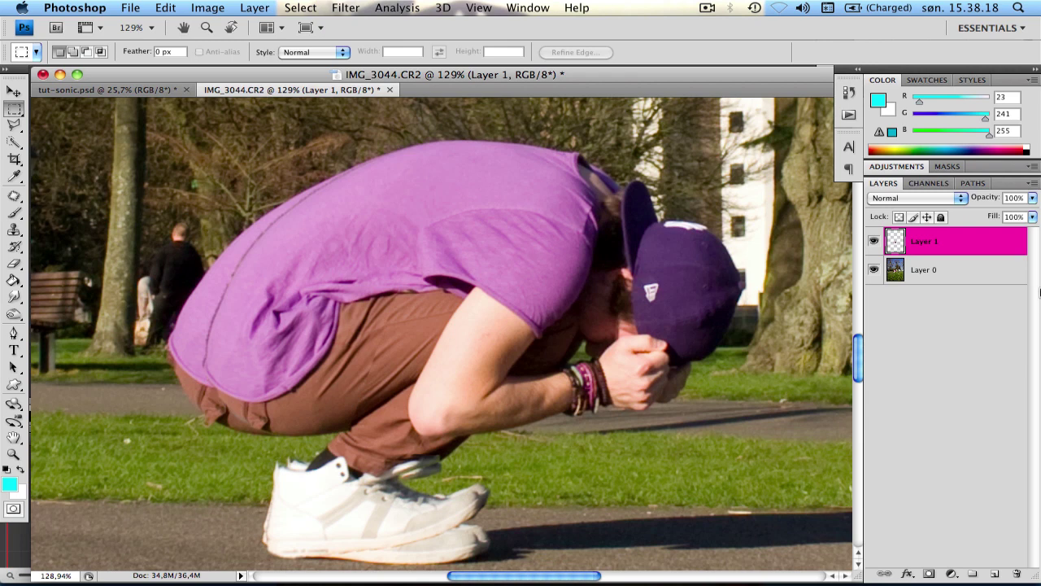
# Load the outline of Layer 1 as a selection, hide that layer and invert the selection
pyautogui.keyDown('super'); pyautogui.click(895, 244); pyautogui.keyUp('super')
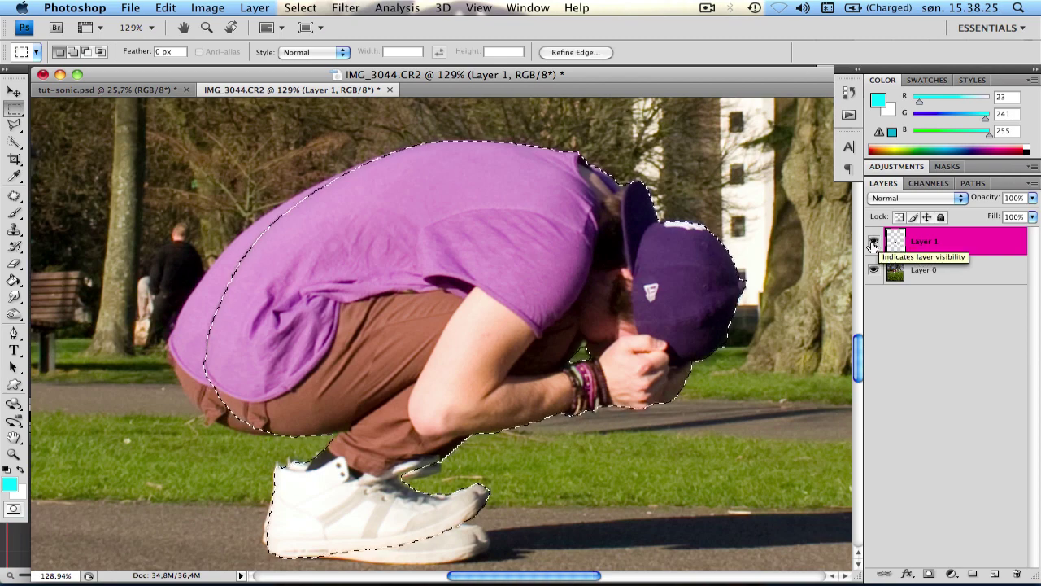
pyautogui.click(872, 244)
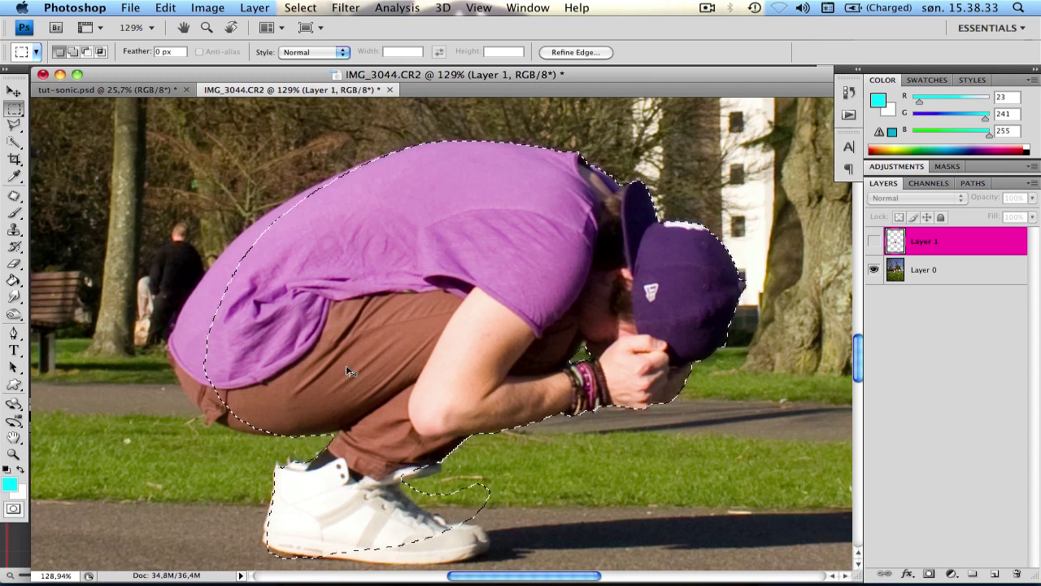
pyautogui.scroll(-10, 350, 371)
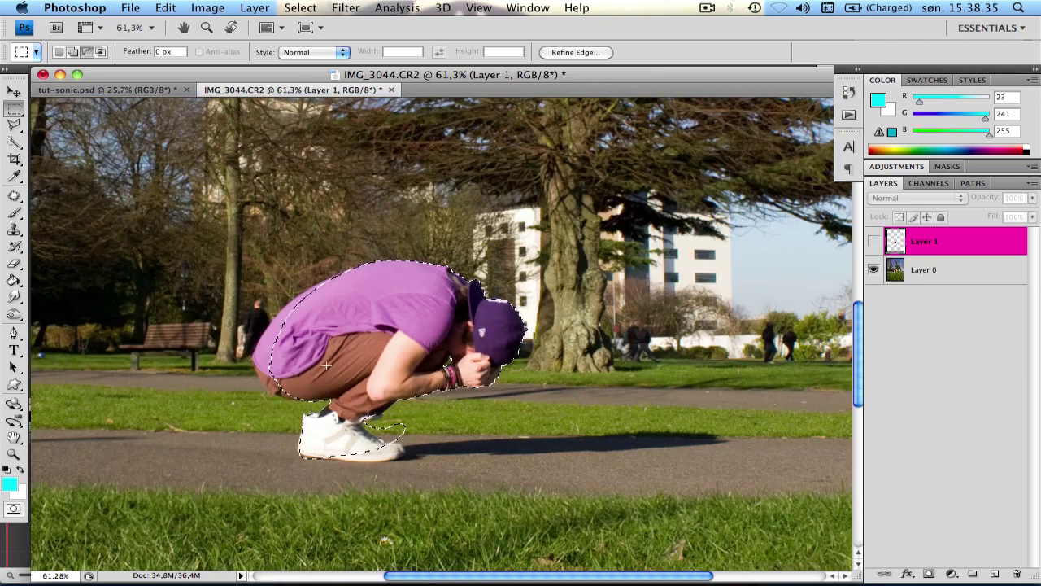
pyautogui.scroll(-4, 326, 366)
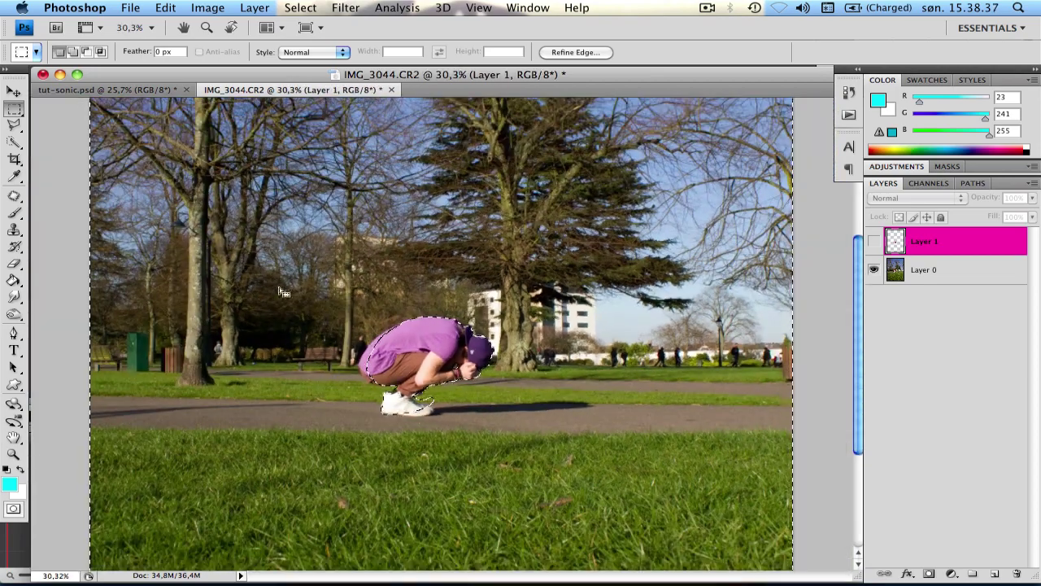
pyautogui.scroll(8, 359, 361)
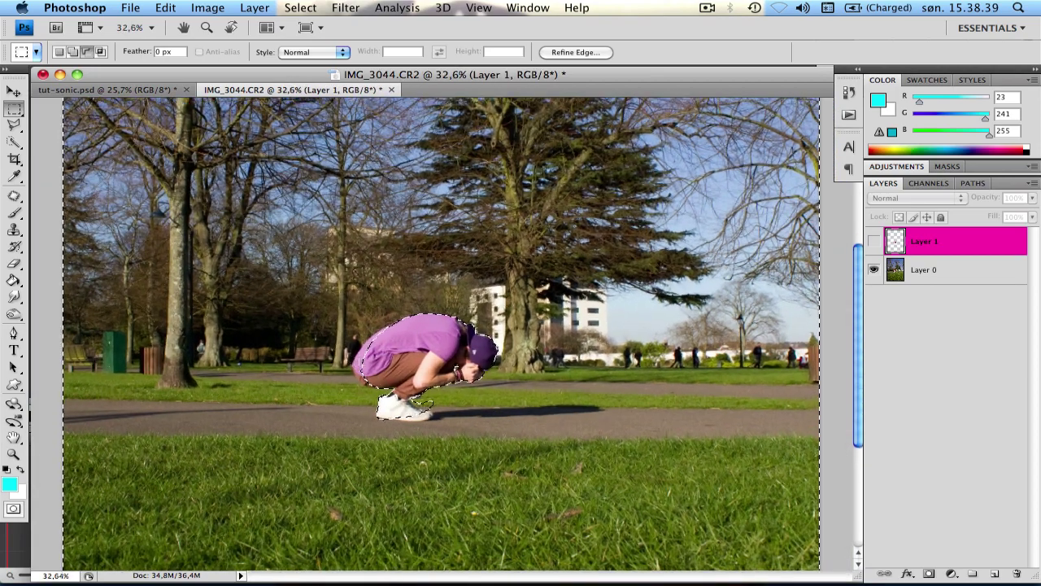
# Clone path and grass on Layer 0 over the trousers and shirt tail protruding behind the selection with the Clone Stamp
pyautogui.click(15, 230)
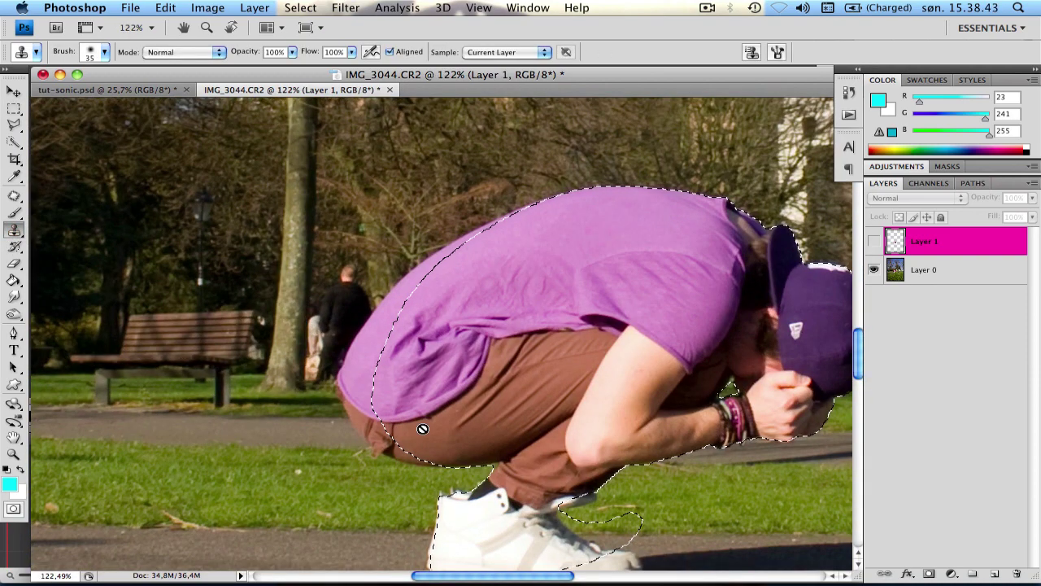
pyautogui.click(925, 281)
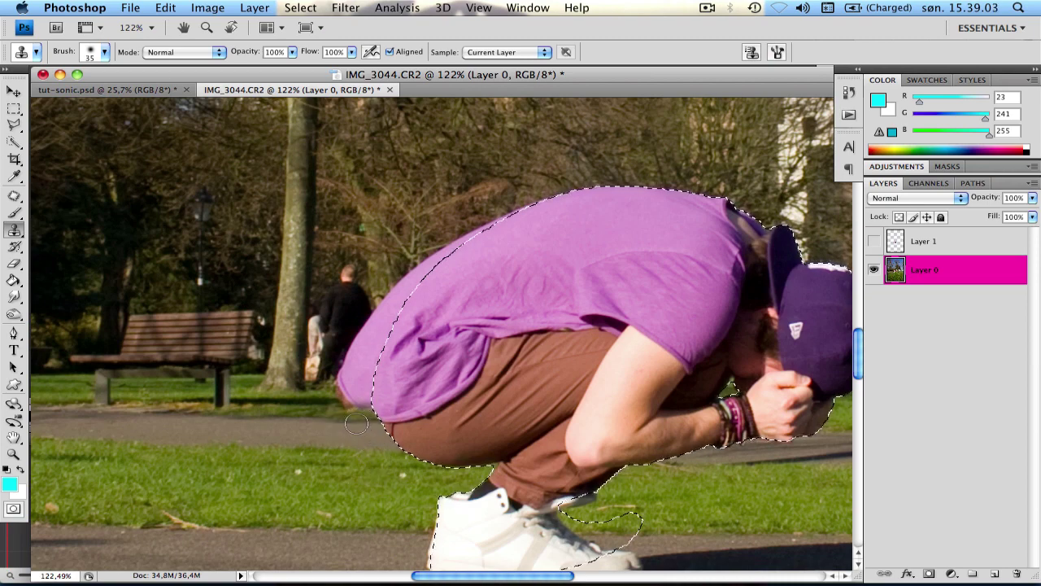
pyautogui.keyDown('alt'); pyautogui.click(271, 416); pyautogui.keyUp('alt')
pyautogui.moveTo(334, 416); pyautogui.dragTo(372, 416)
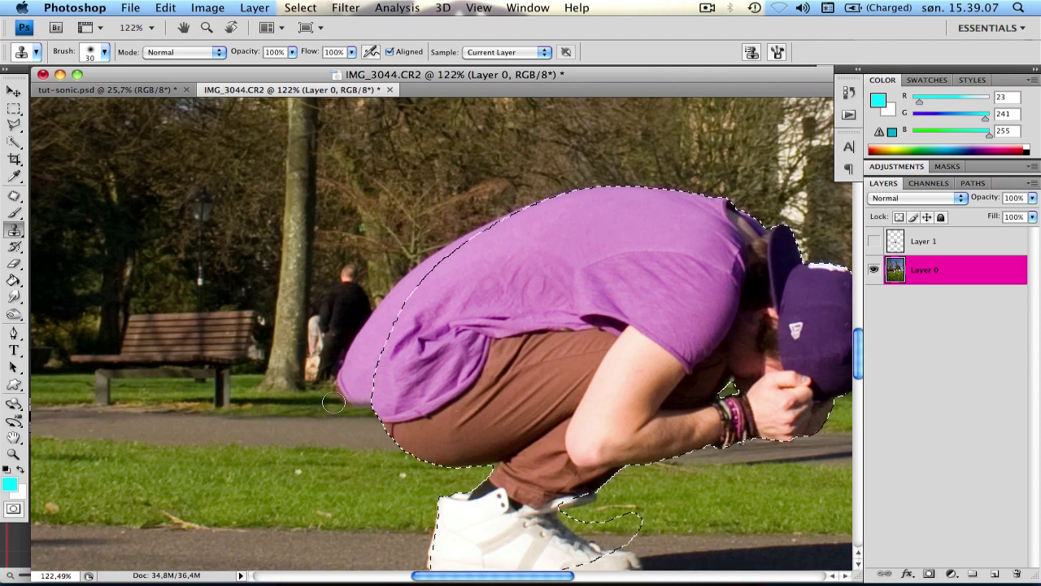
pyautogui.moveTo(345, 394); pyautogui.dragTo(366, 387)
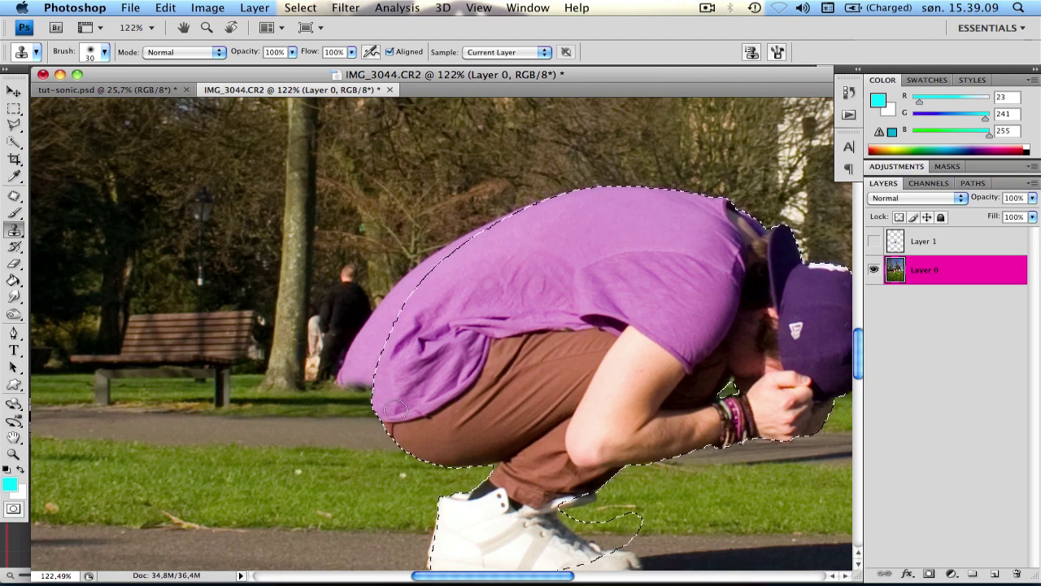
# Retouch the grass beside the shirt tail near the background figure's feet with a 15 px Clone Stamp brush
pyautogui.scroll(-3, 368, 527)
pyautogui.press('super+alt+z')
pyautogui.press('super+alt+z')
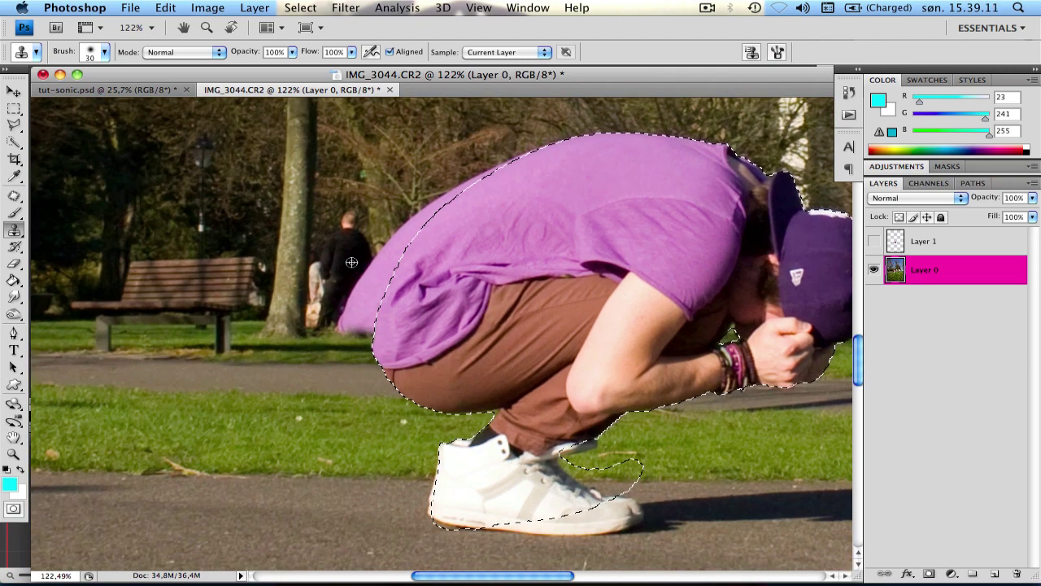
pyautogui.press('[')
pyautogui.press('[')
pyautogui.press('[')
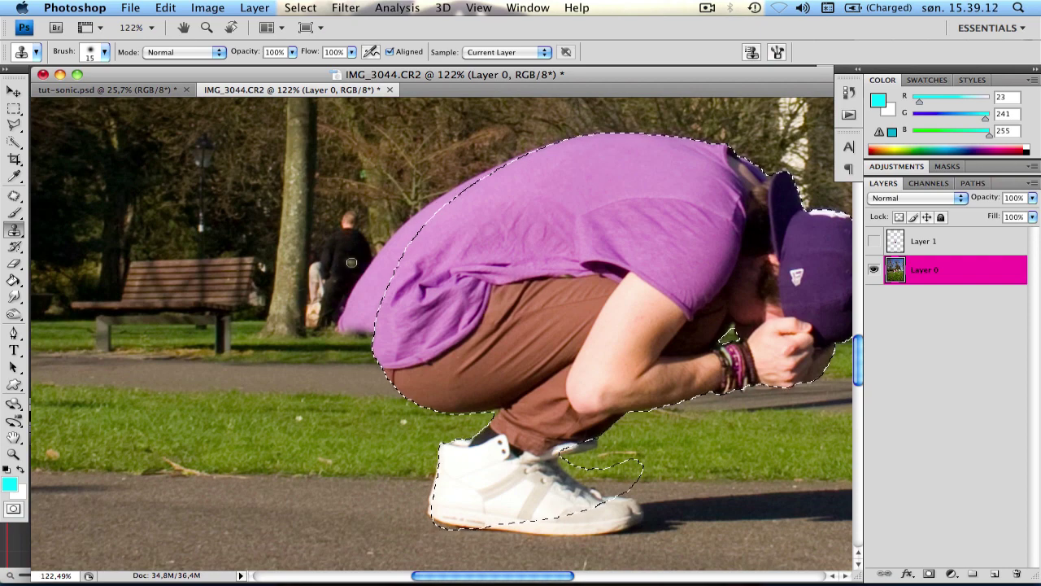
pyautogui.click(340, 329)
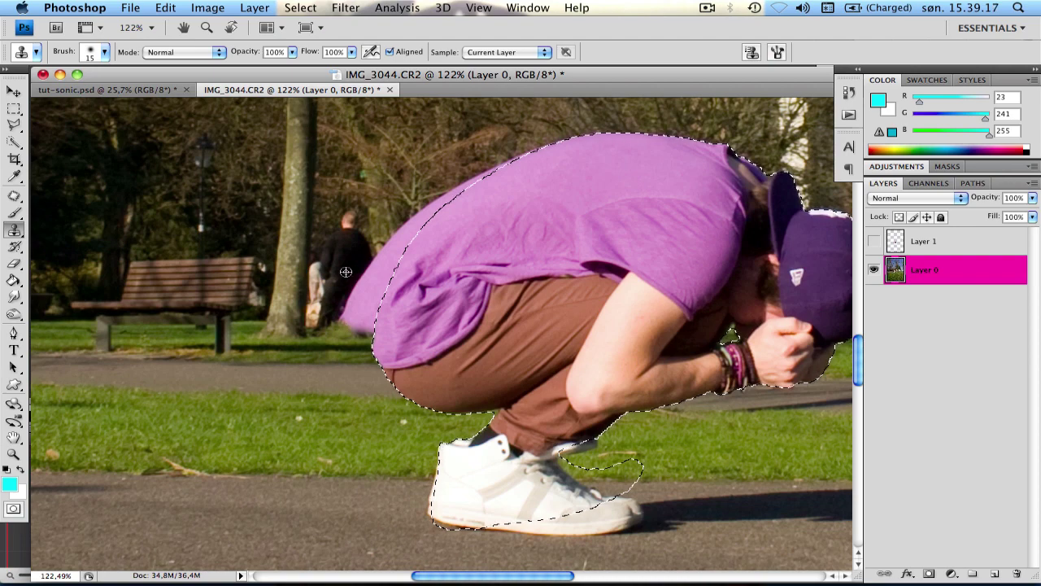
# Clone the background figure's dark coat over the protruding shirt tail with a 25 px brush
pyautogui.scroll(3, 351, 259)
pyautogui.press(']')
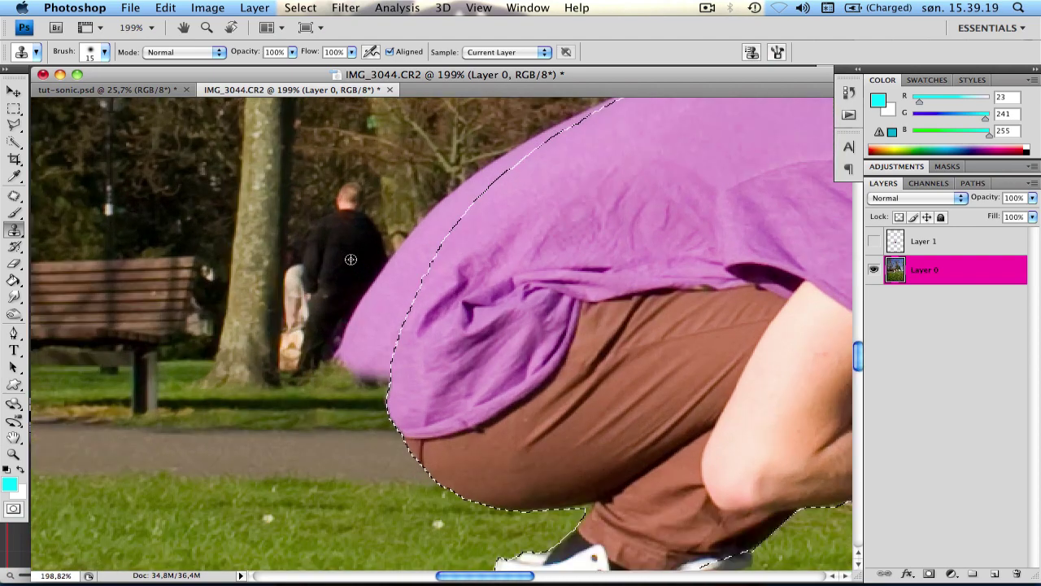
pyautogui.keyDown('alt'); pyautogui.click(351, 259); pyautogui.keyUp('alt')
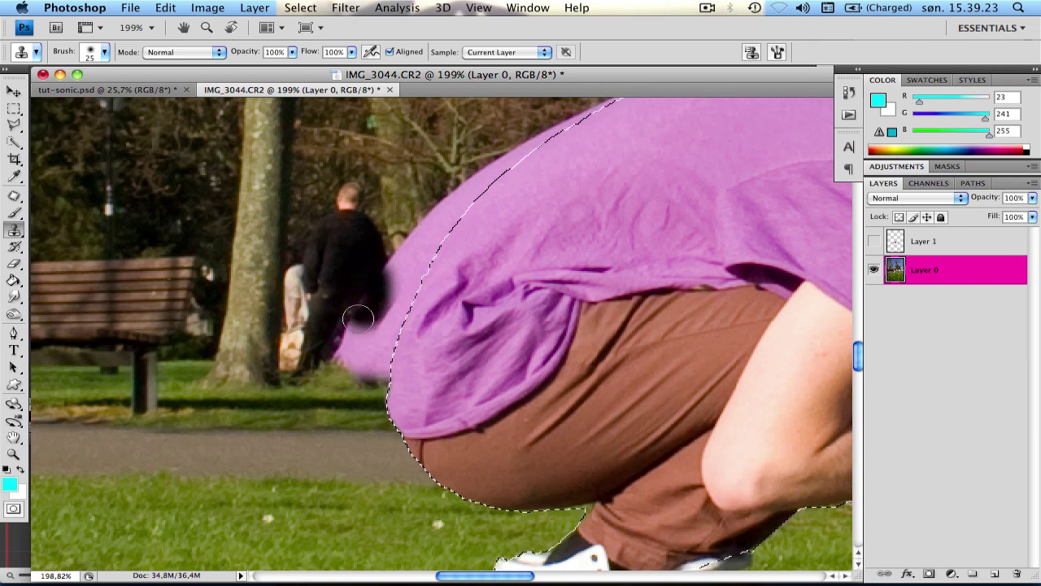
pyautogui.moveTo(351, 320)
pyautogui.mouseDown()
pyautogui.moveTo(353, 258)
pyautogui.moveTo(362, 308)
pyautogui.mouseUp()
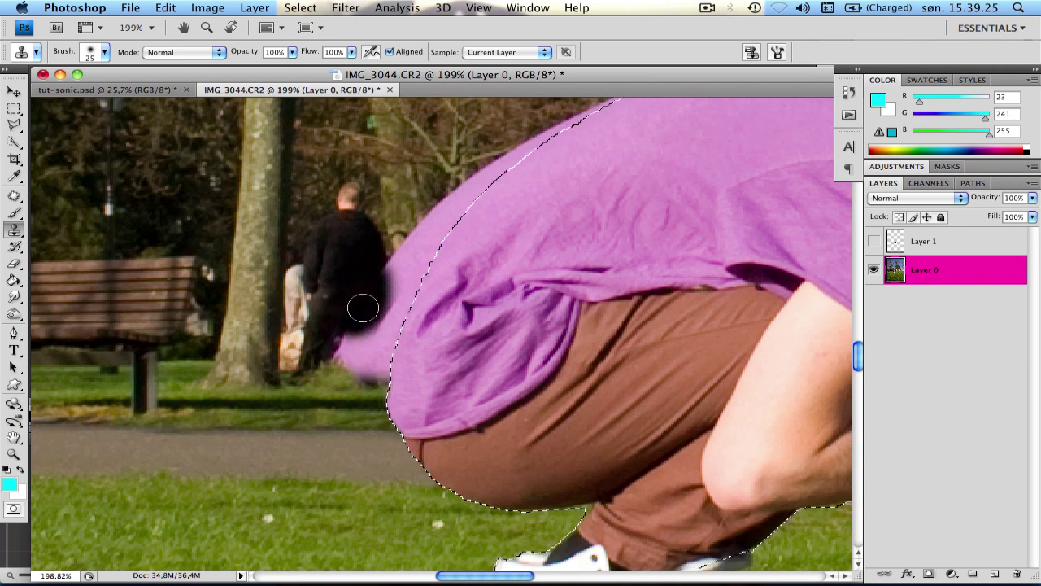
pyautogui.moveTo(341, 352); pyautogui.dragTo(343, 351)
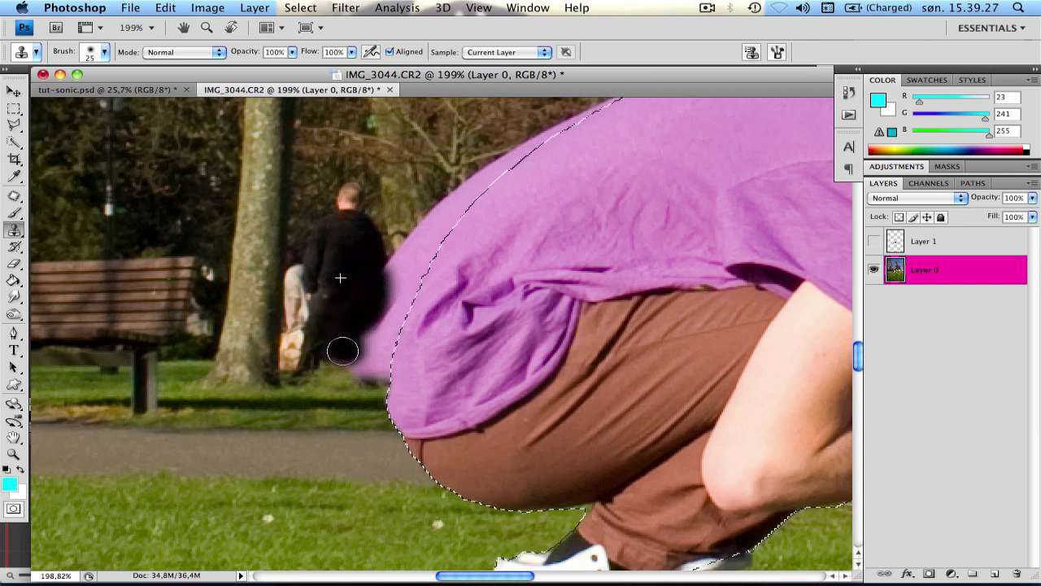
pyautogui.keyDown('alt'); pyautogui.click(344, 281); pyautogui.keyUp('alt')
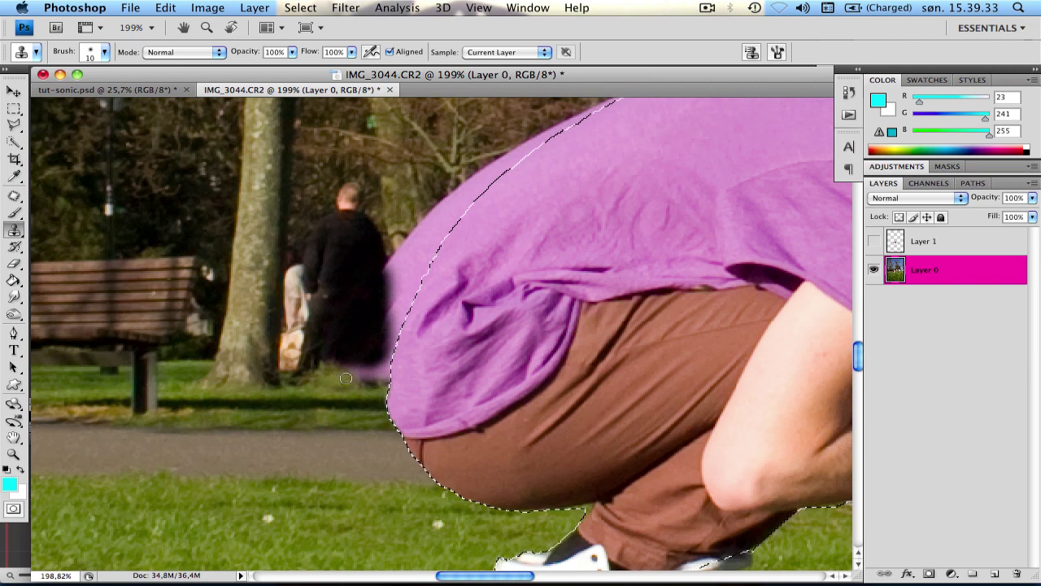
pyautogui.press(']')
pyautogui.keyDown('alt'); pyautogui.click(348, 324); pyautogui.keyUp('alt')
pyautogui.click(375, 376)
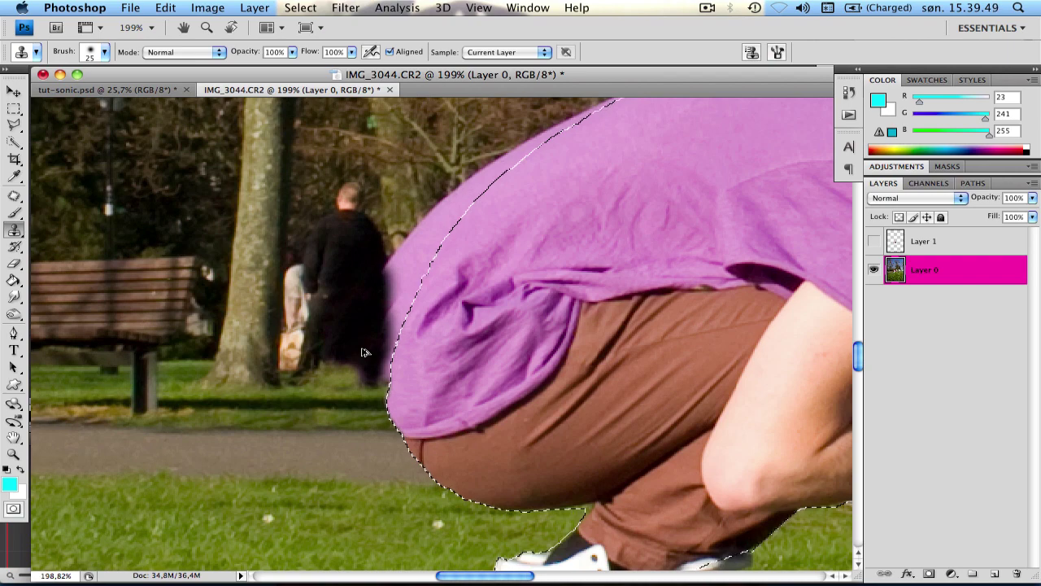
# Look up the brush size shortcuts for tools in the Keyboard Shortcuts and Menus settings, then close them
pyautogui.press('super+alt+shift+k')
pyautogui.click(415, 139)
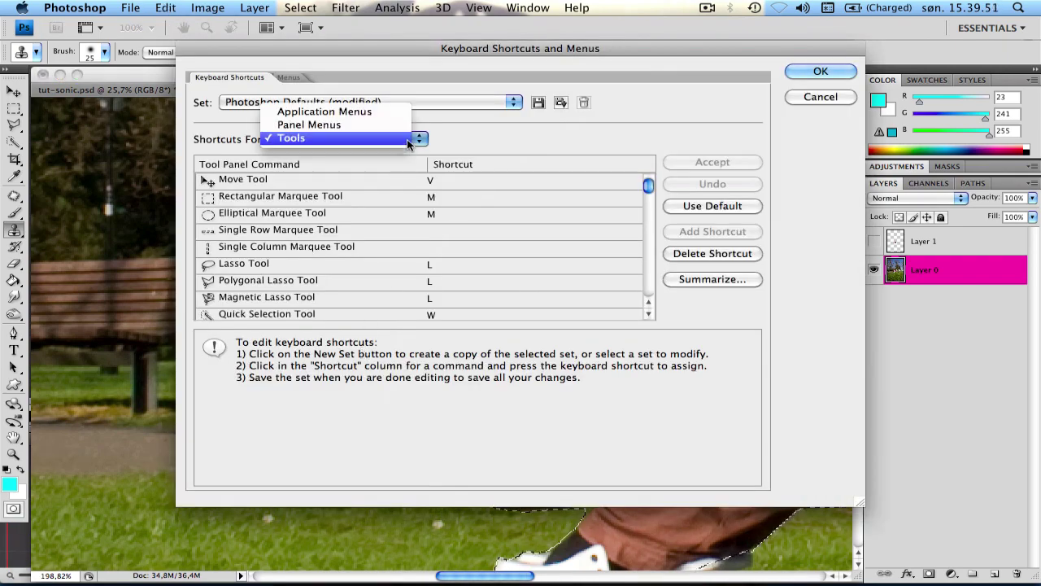
pyautogui.click(348, 138)
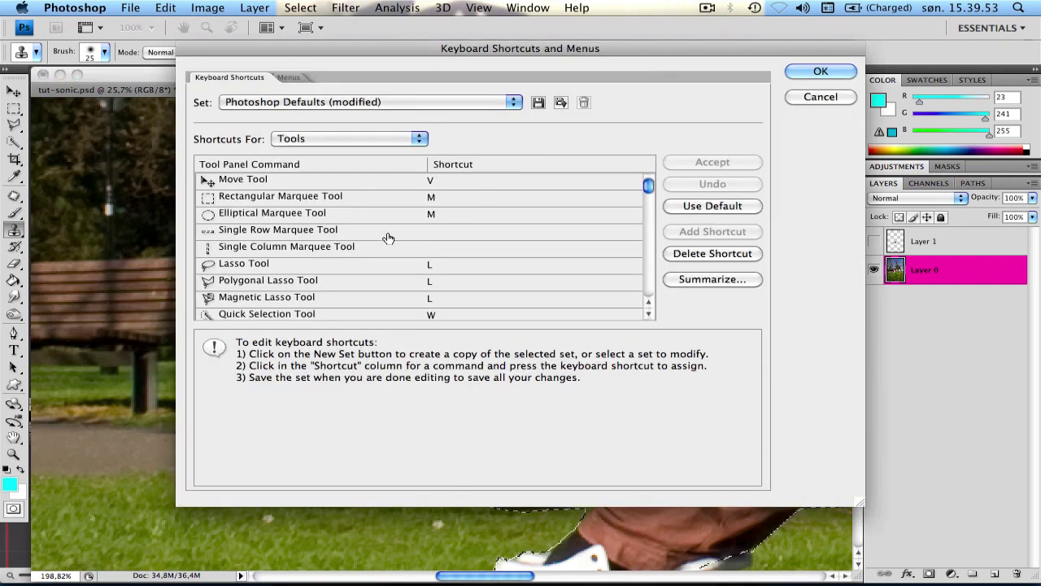
pyautogui.scroll(-10, 386, 247)
pyautogui.scroll(-15, 386, 247)
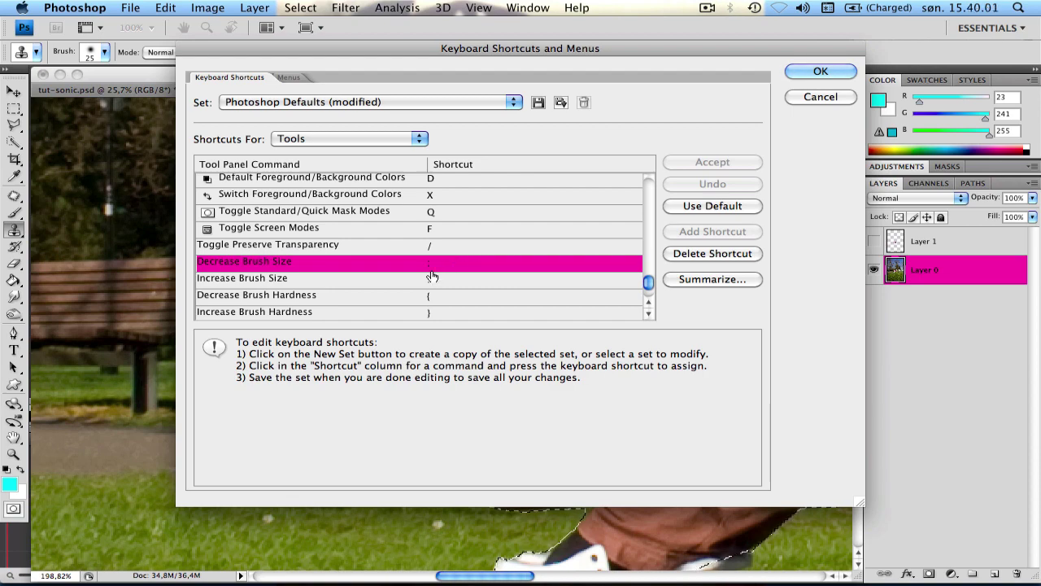
pyautogui.press('Return')
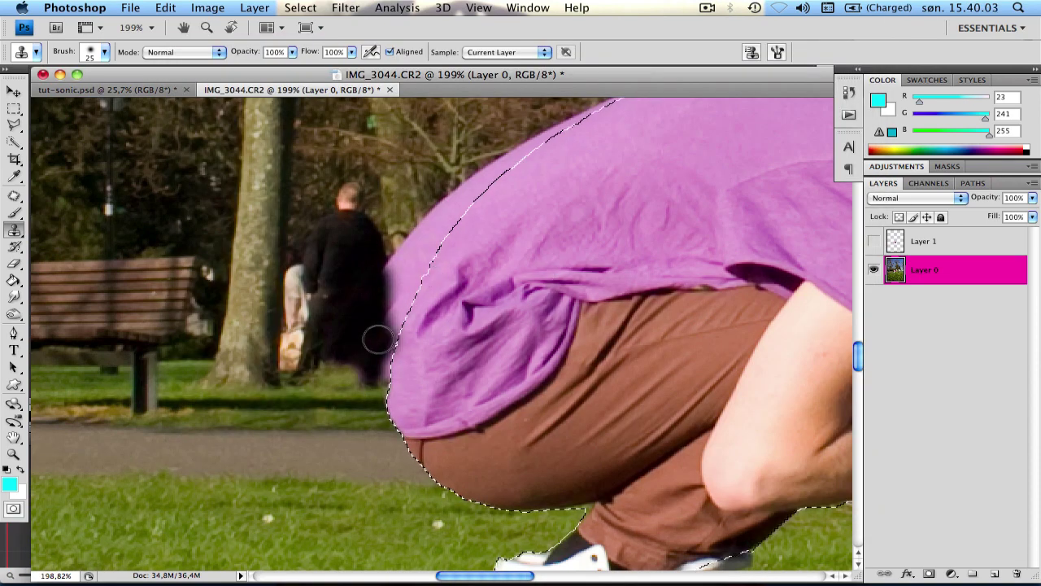
# Clone bushes and dark coat over the remaining shirt between the background figure and the lower back's outline
pyautogui.press('[')
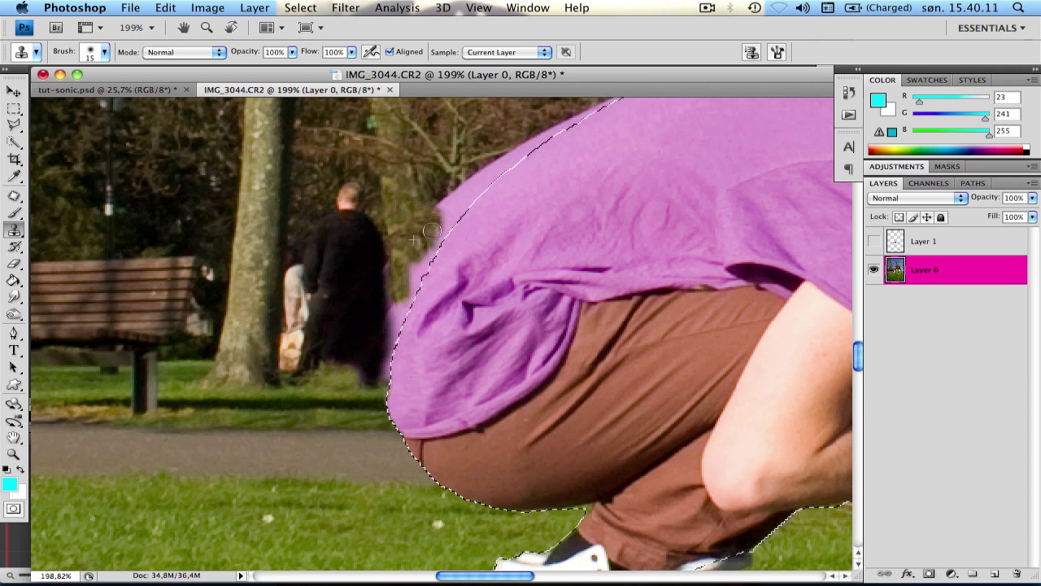
pyautogui.keyDown('alt'); pyautogui.click(395, 198); pyautogui.keyUp('alt')
pyautogui.press(']')
pyautogui.press(']')
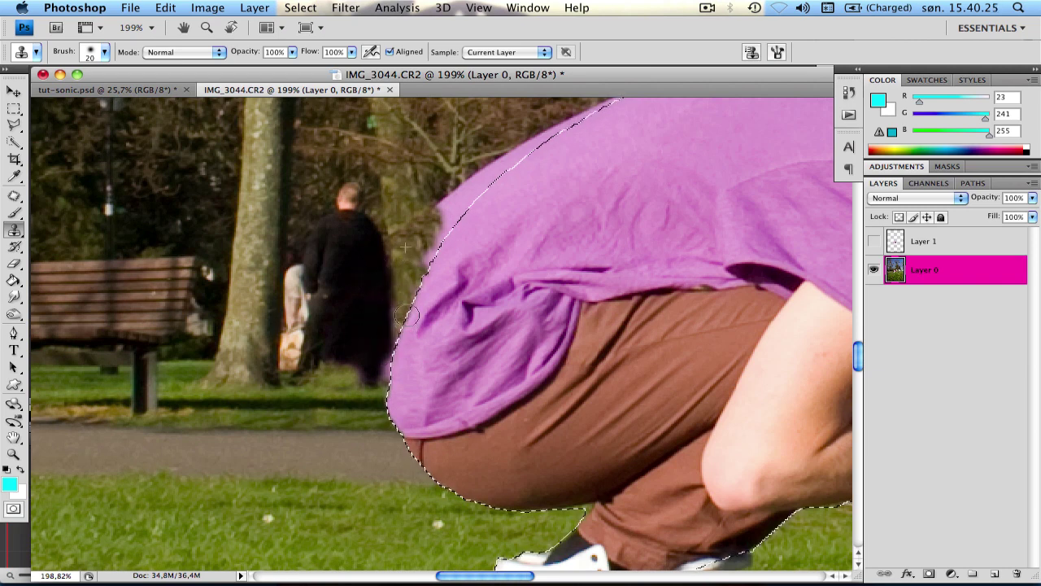
pyautogui.keyDown('alt'); pyautogui.click(321, 544); pyautogui.keyUp('alt')
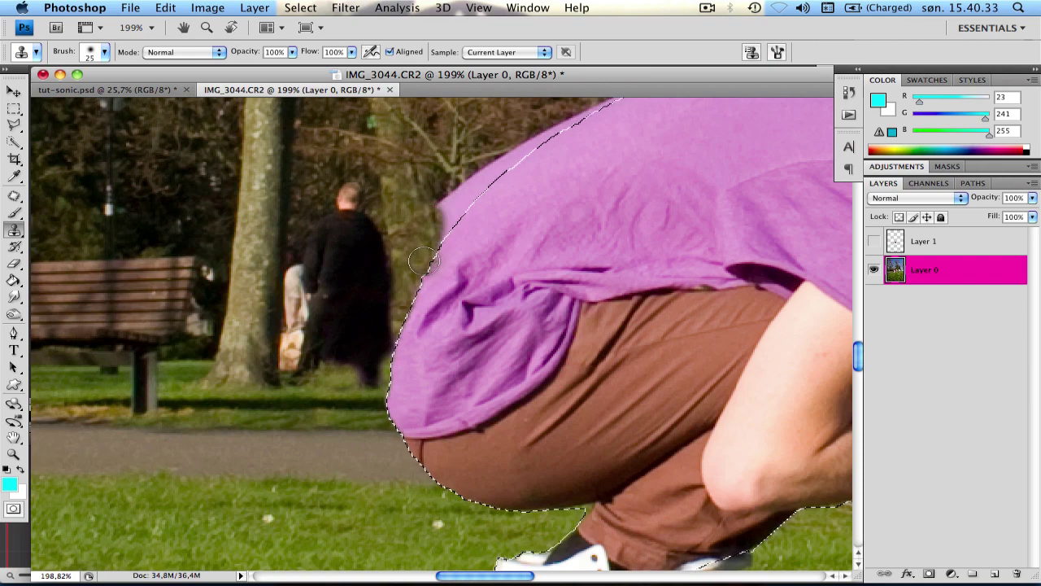
# Clone foliage over the leftover shirt strip along the upper back's selection edge with a 35 px brush
pyautogui.scroll(5, 423, 260)
pyautogui.hscroll(1, 423, 260)
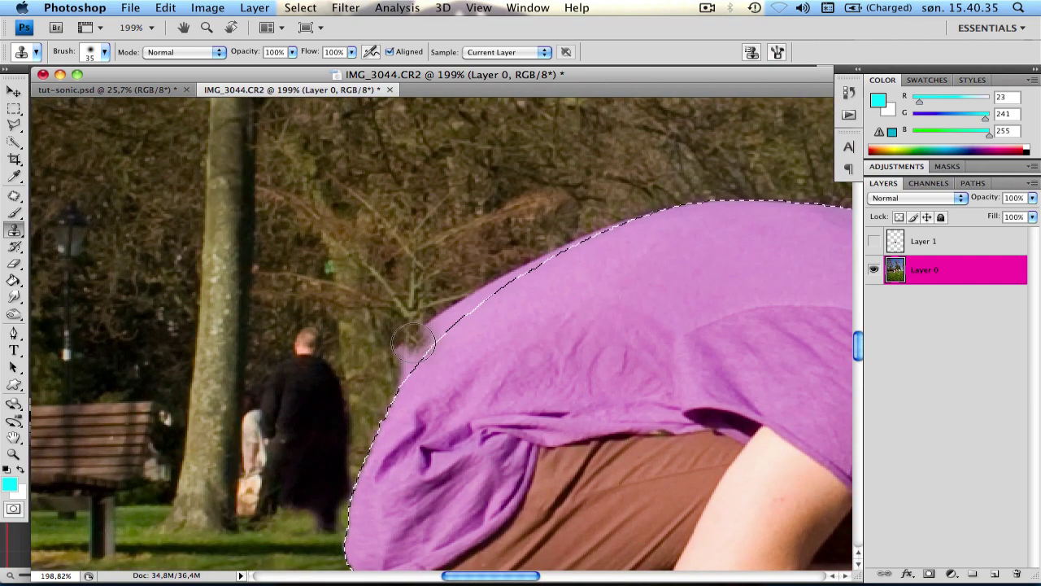
pyautogui.moveTo(412, 365)
pyautogui.mouseDown()
pyautogui.moveTo(455, 307)
pyautogui.moveTo(625, 249)
pyautogui.moveTo(605, 230)
pyautogui.moveTo(425, 295)
pyautogui.moveTo(548, 263)
pyautogui.moveTo(462, 302)
pyautogui.moveTo(723, 190)
pyautogui.mouseUp()
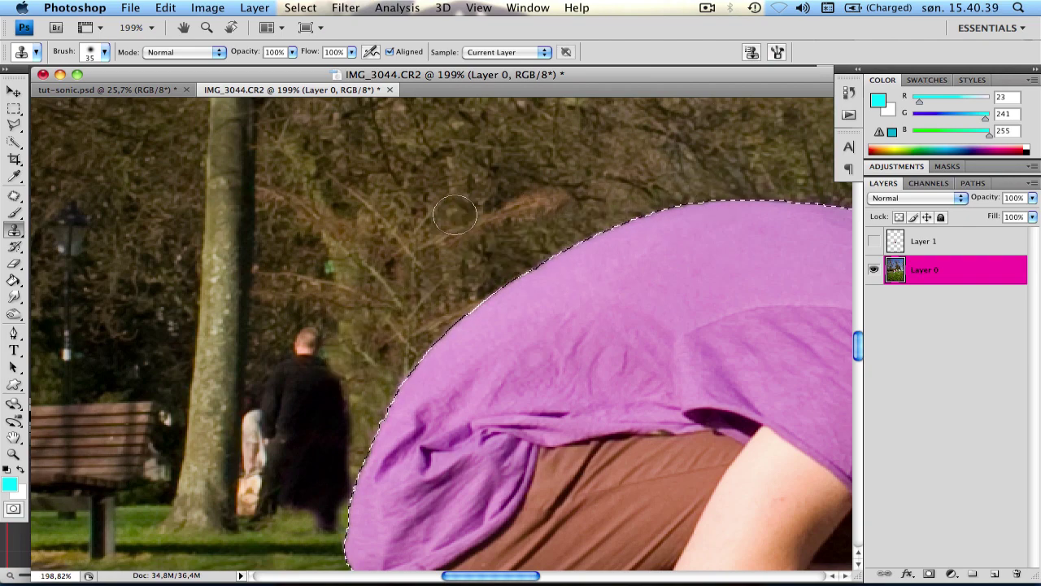
# Clone path texture along the lower edge of the fists and wristbands with a 20 px brush
pyautogui.hscroll(5, 568, 186)
pyautogui.scroll(-5, 568, 187)
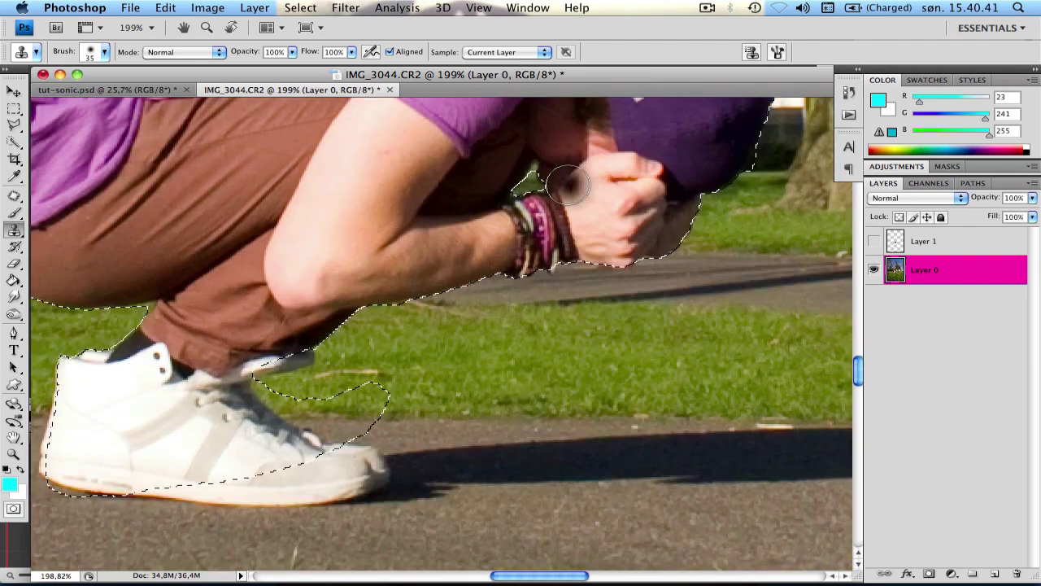
pyautogui.hscroll(2, 568, 186)
pyautogui.press('[')
pyautogui.press('[')
pyautogui.press('[')
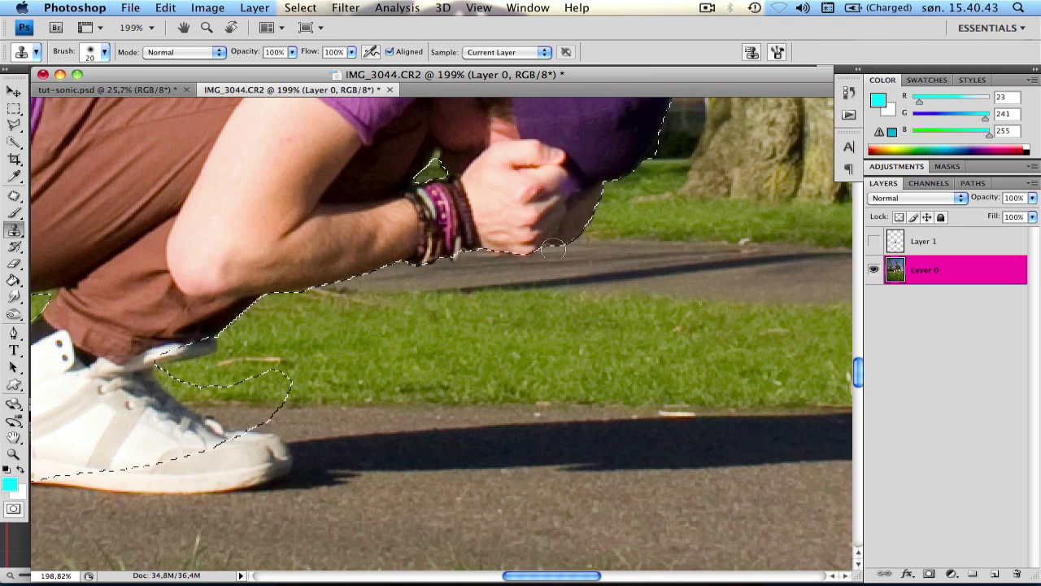
pyautogui.click(526, 264)
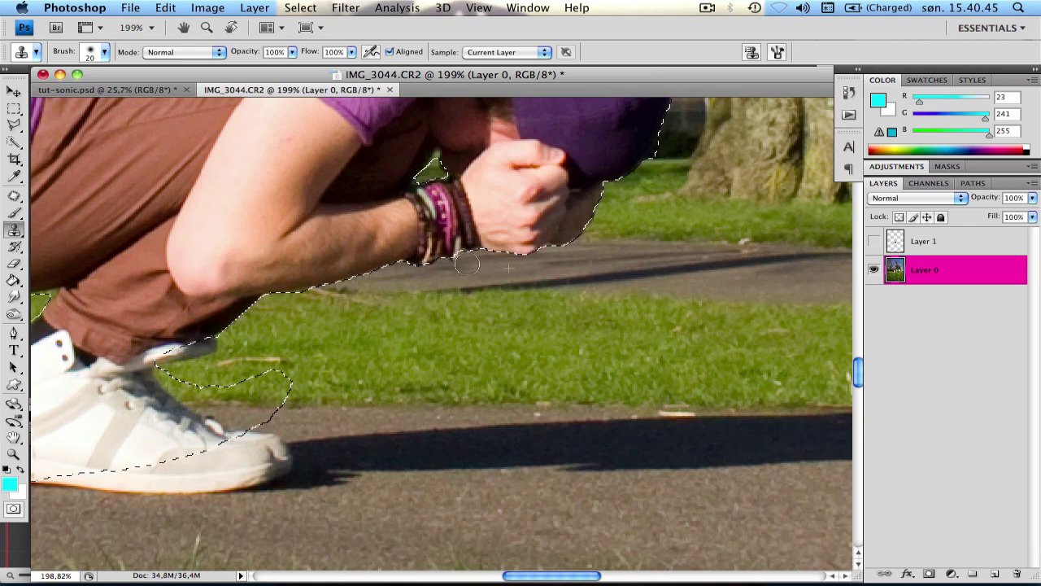
pyautogui.moveTo(643, 256); pyautogui.dragTo(472, 284)
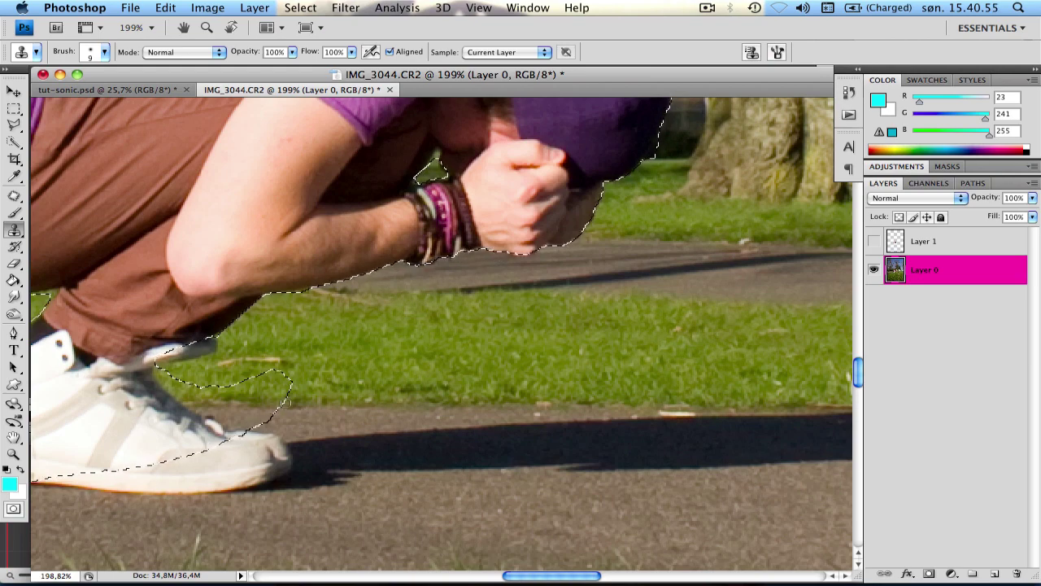
# Clone grass over the piece of the far shoe showing below the trouser leg with a 30 px brush
pyautogui.hscroll(-4, 439, 315)
pyautogui.scroll(-2, 439, 315)
pyautogui.press(']')
pyautogui.press(']')
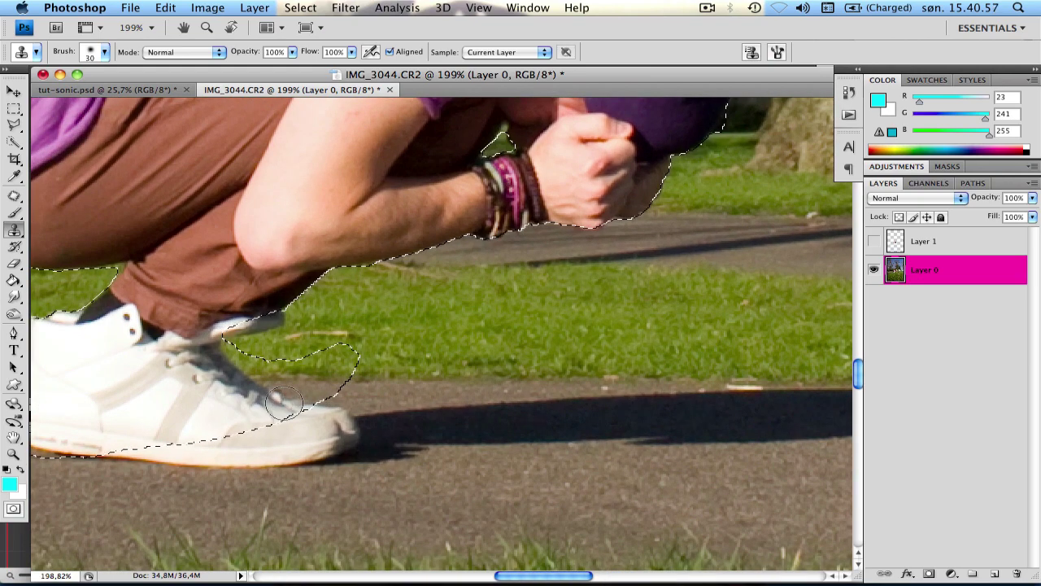
pyautogui.press(']')
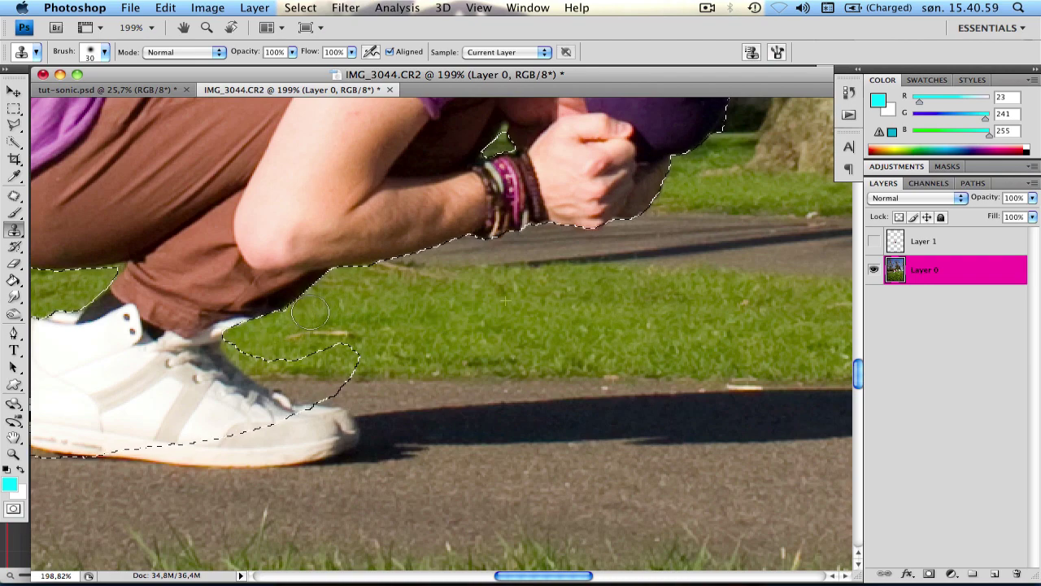
pyautogui.scroll(-5, 358, 313)
pyautogui.hscroll(-3, 358, 312)
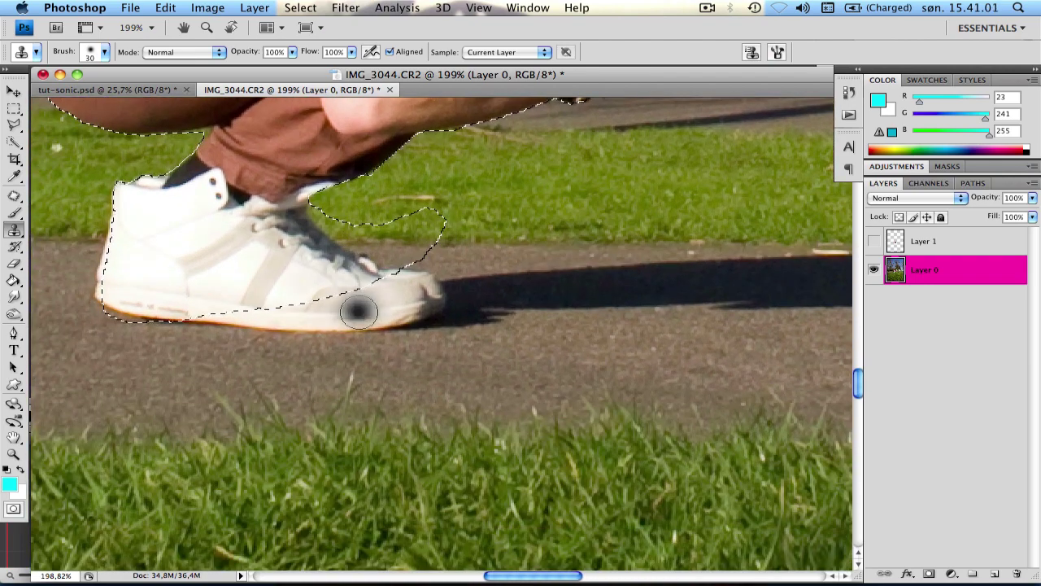
# Deselect the outline and show Layer 1 again
pyautogui.press('l')
pyautogui.press('super+d')
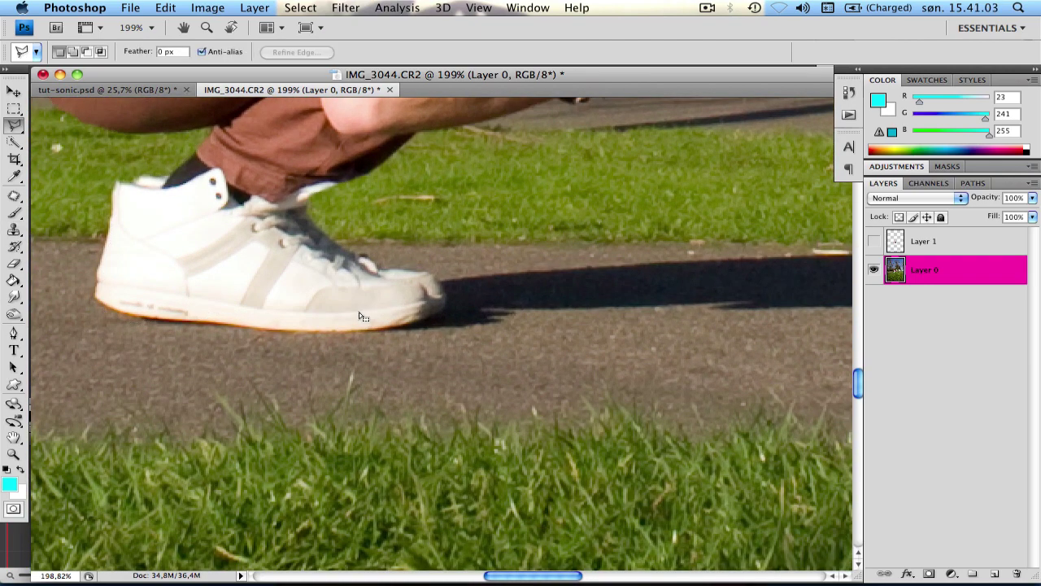
pyautogui.click(874, 241)
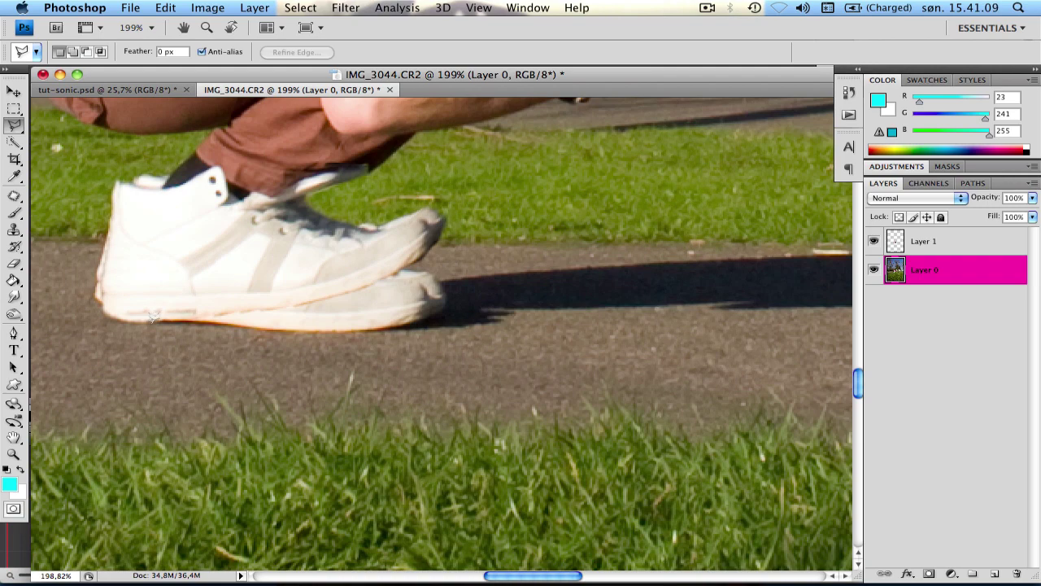
# Copy a narrow Polygonal Lasso strip of the shadow's lower edge on the path to a new layer and hide Layer 0
pyautogui.hscroll(10, 539, 332)
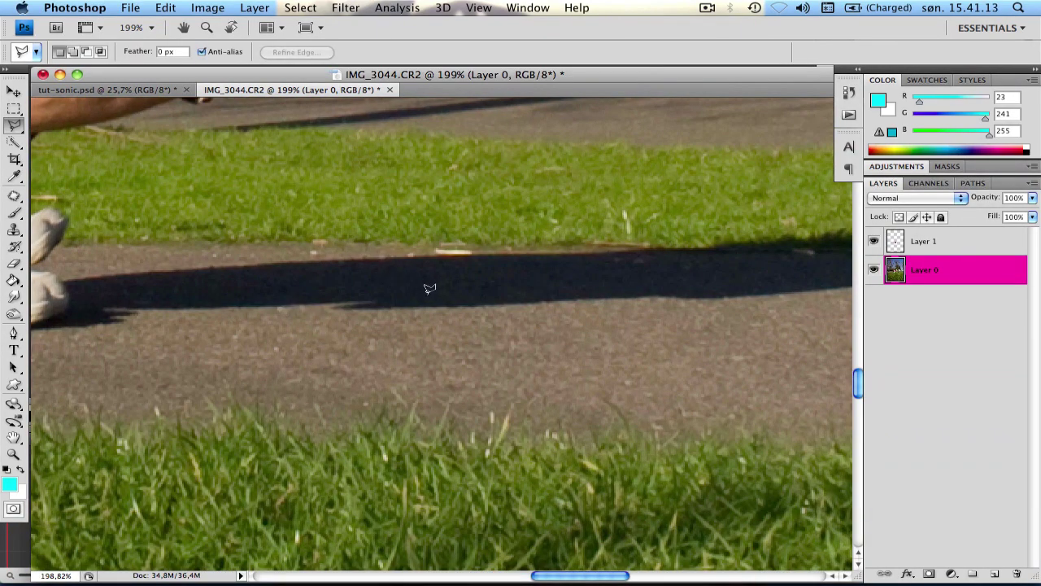
pyautogui.click(425, 294)
pyautogui.click(716, 274)
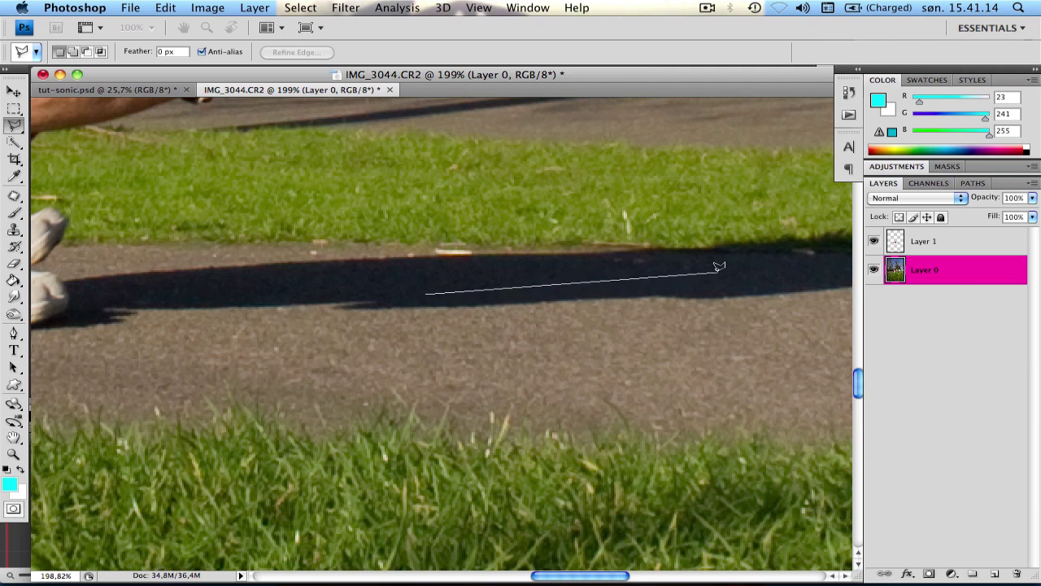
pyautogui.click(764, 298)
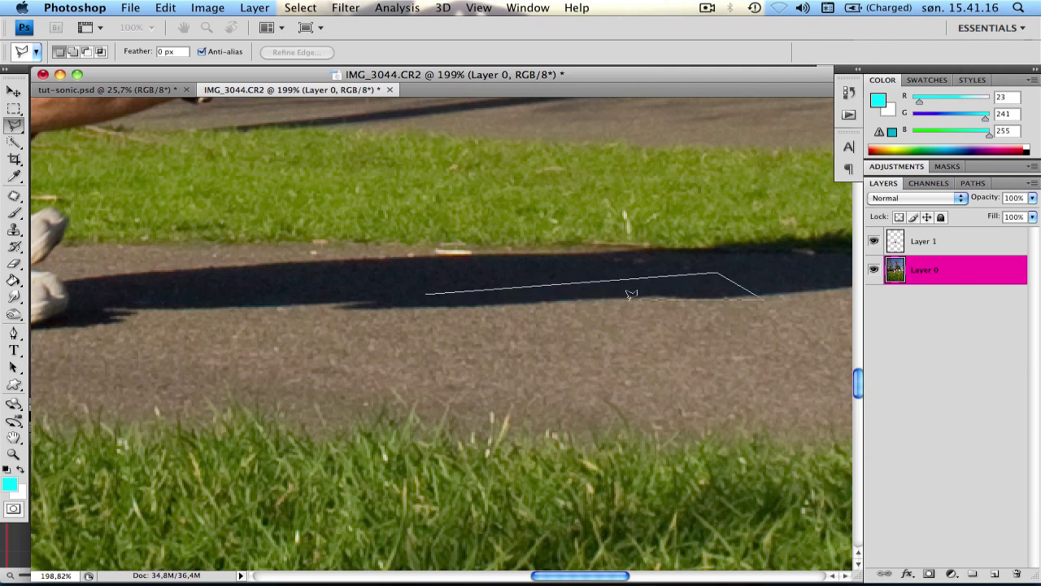
pyautogui.click(428, 292)
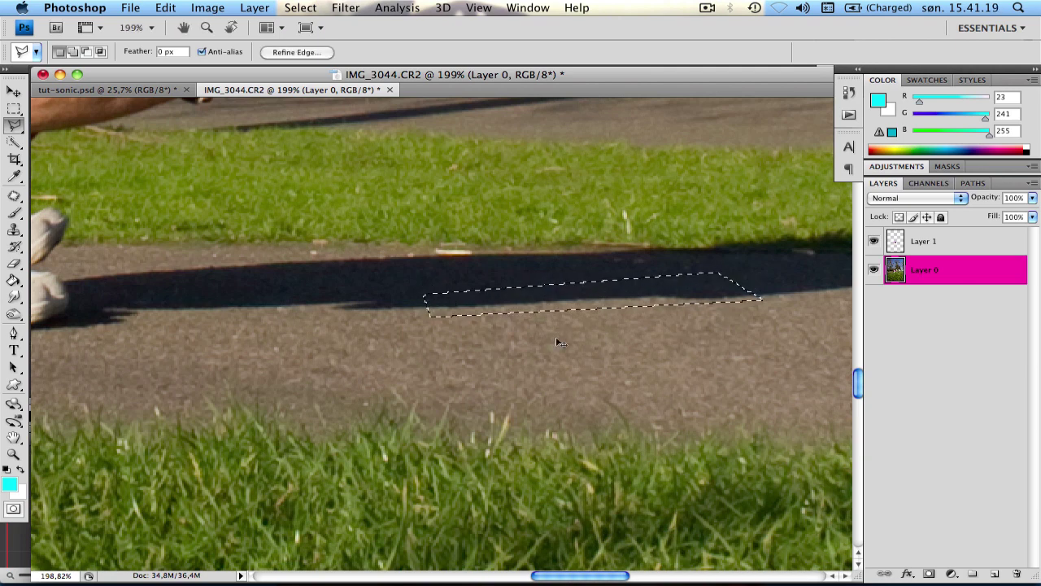
pyautogui.press('super+j')
pyautogui.press('v')
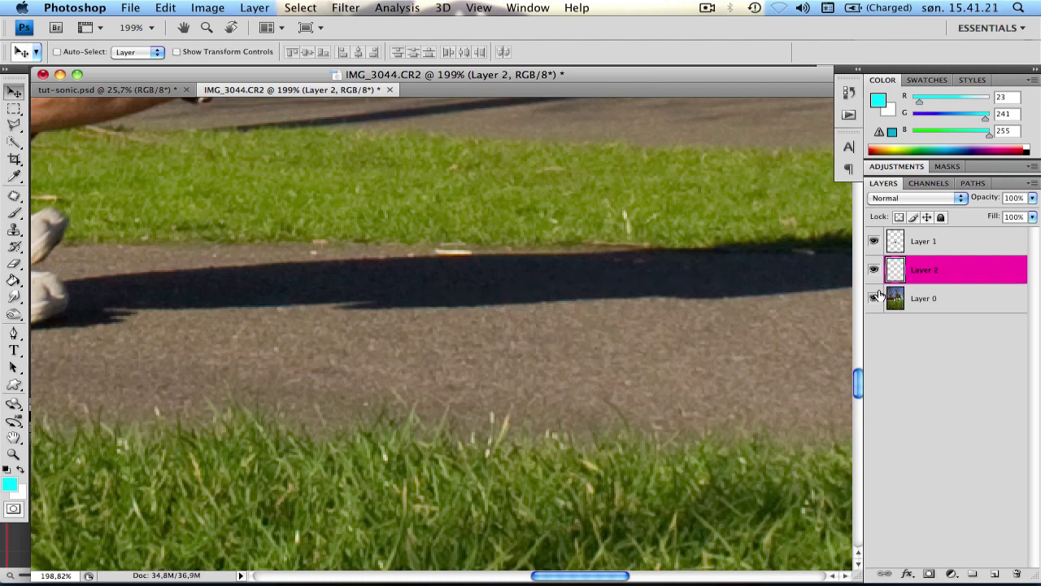
pyautogui.click(874, 298)
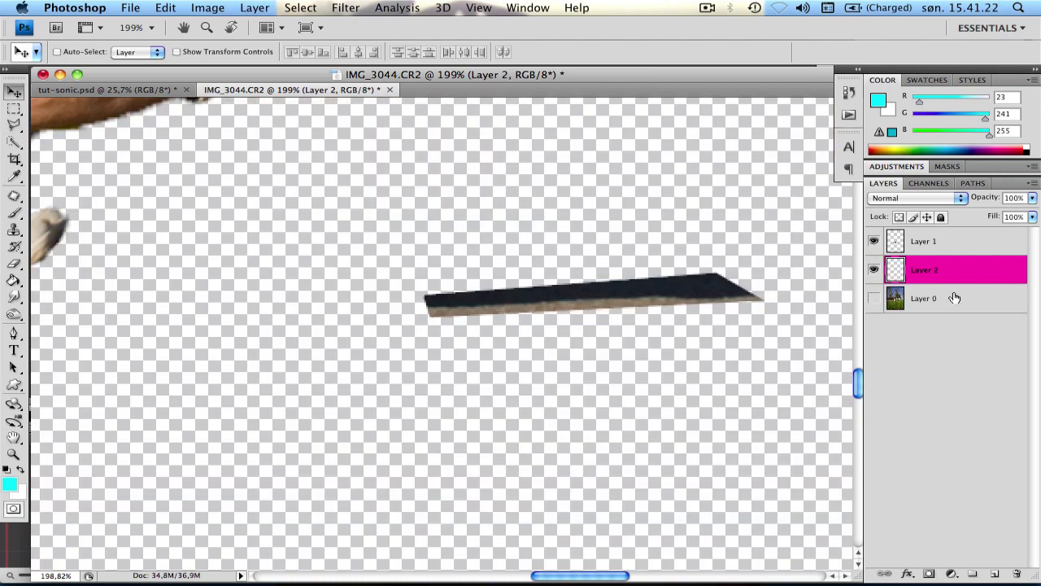
# Show Layer 0 again and move the copied shadow strip directly under the white shoes
pyautogui.click(874, 297)
pyautogui.hscroll(-5, 453, 293)
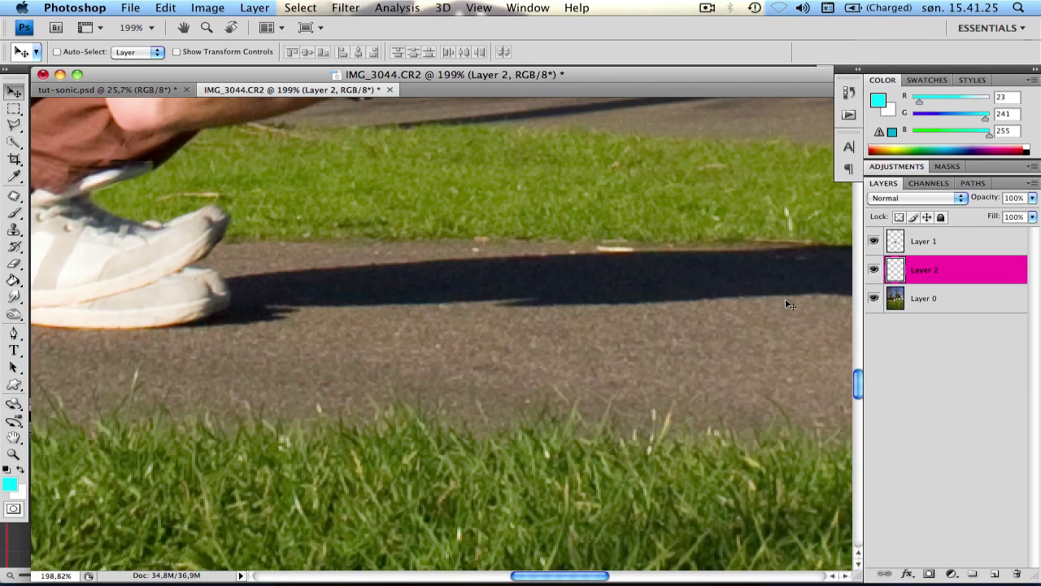
pyautogui.hscroll(-4, 239, 338)
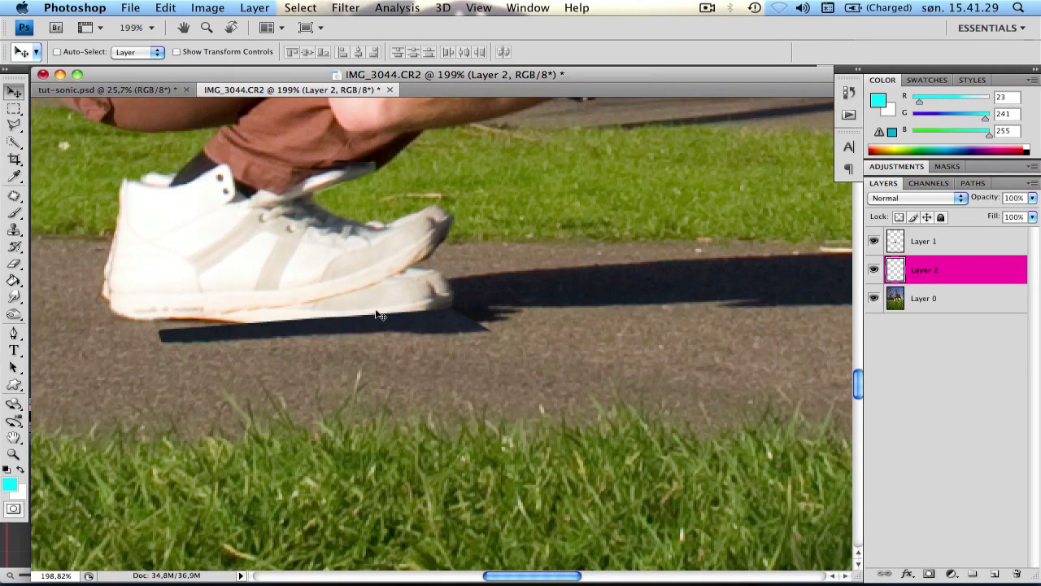
# Warp the shadow strip so it curves along the shoe's sole from the heel to the existing shadow beyond the toe
pyautogui.press('super+t')
pyautogui.rightClick(372, 307)
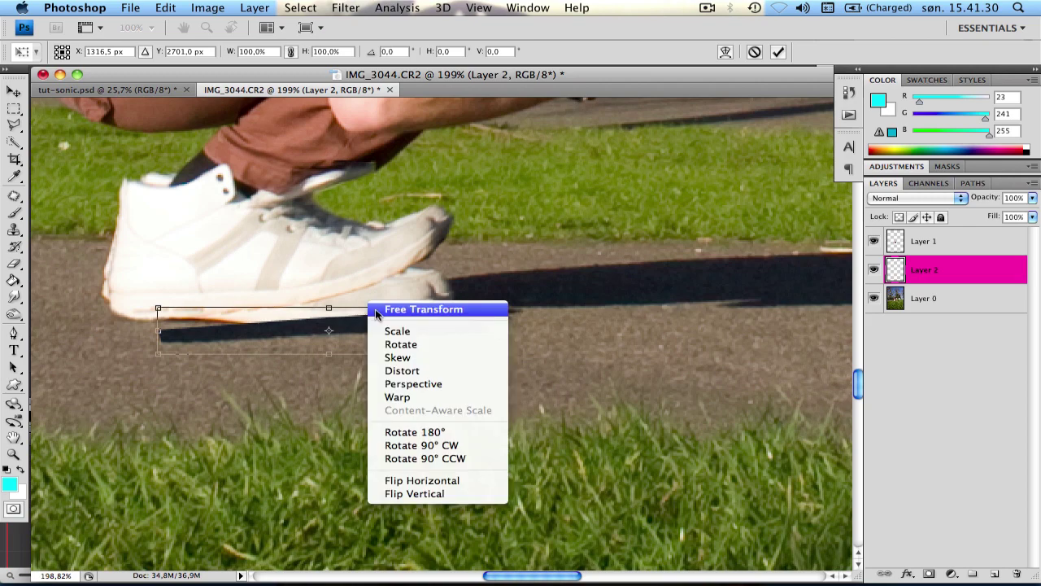
pyautogui.click(392, 397)
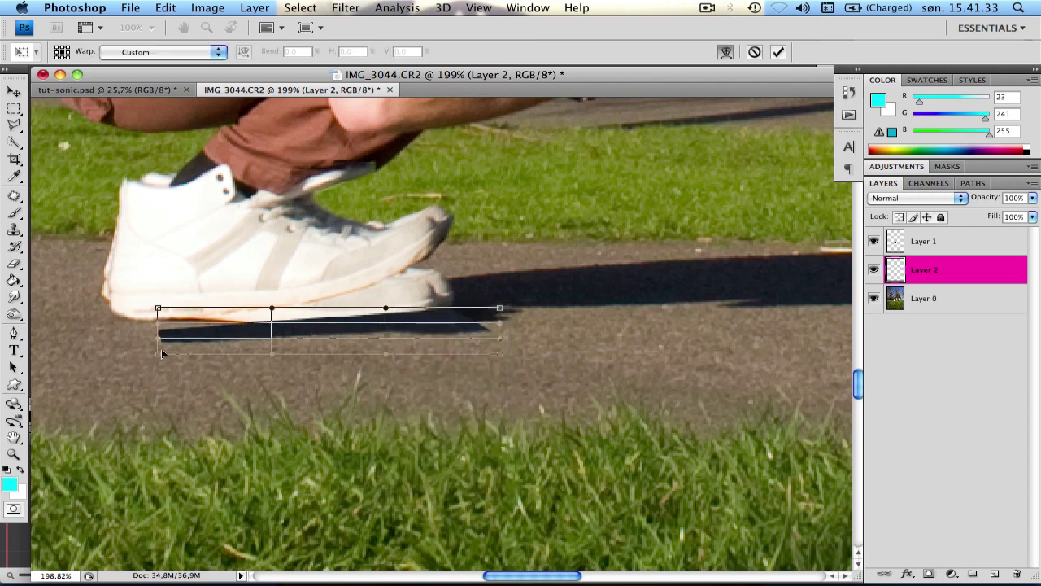
pyautogui.moveTo(162, 353); pyautogui.dragTo(138, 286)
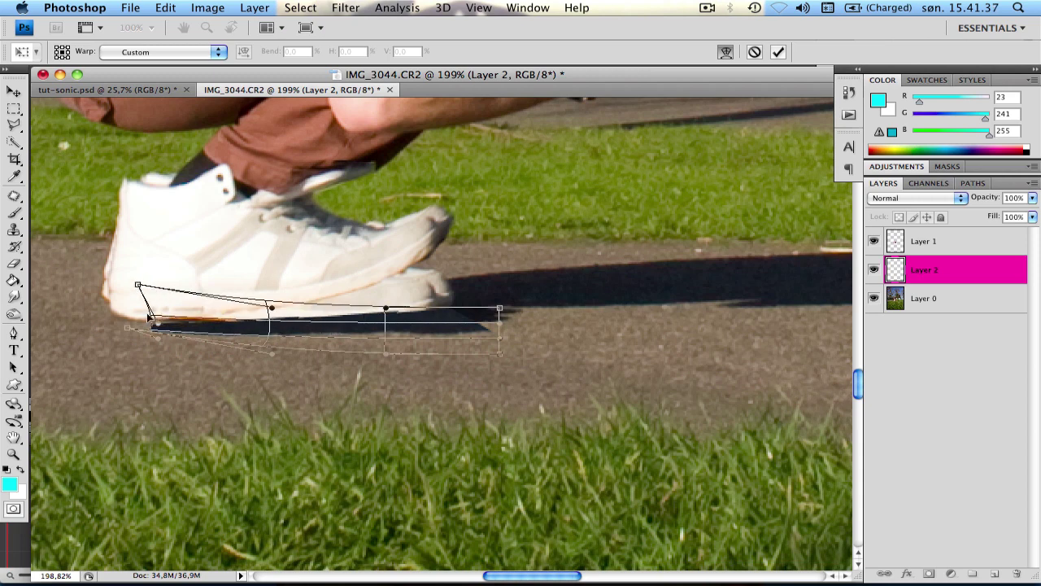
pyautogui.moveTo(157, 325); pyautogui.dragTo(89, 313)
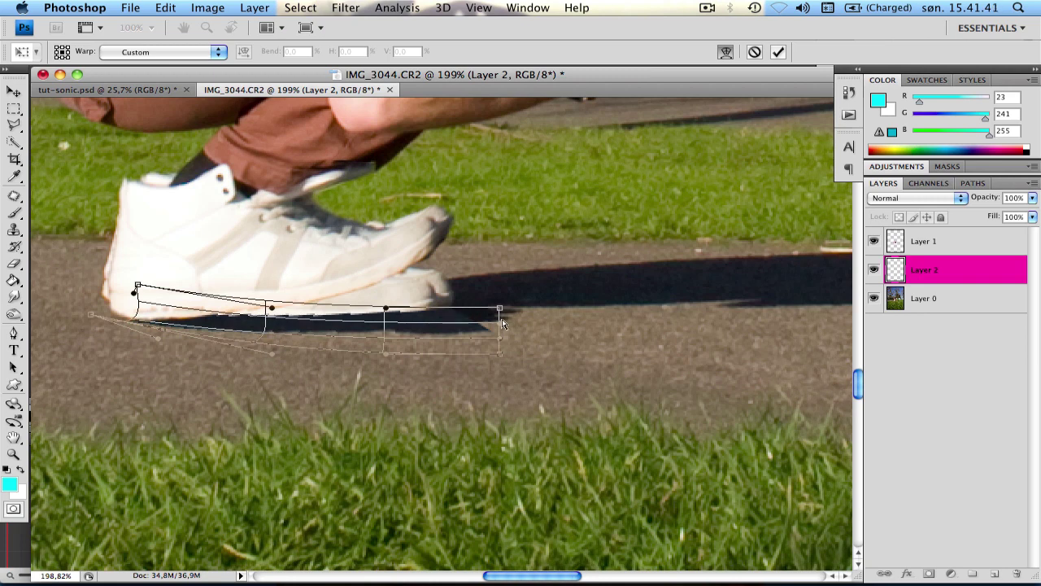
pyautogui.moveTo(500, 325); pyautogui.dragTo(500, 304)
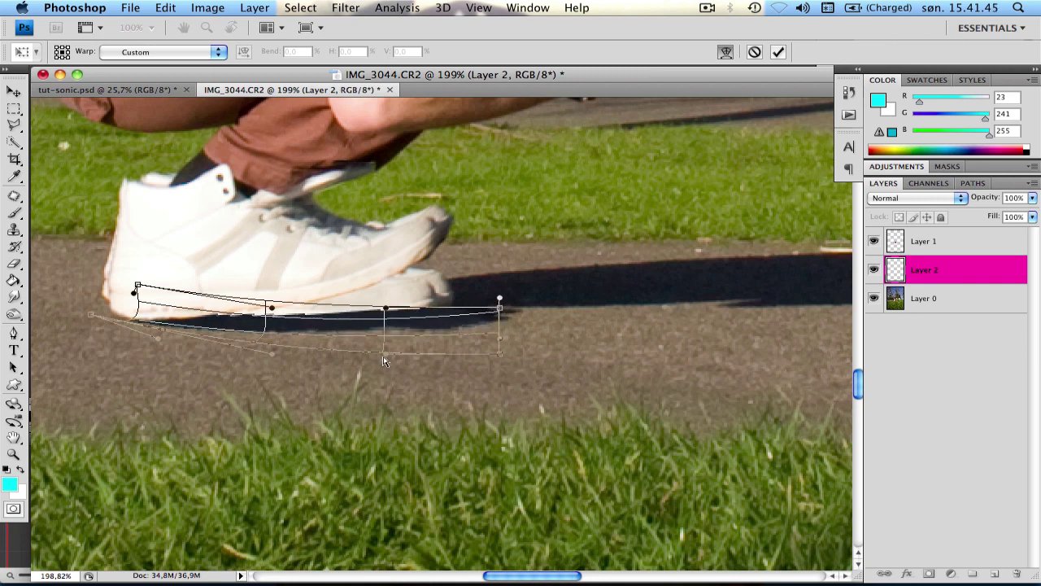
pyautogui.moveTo(386, 361); pyautogui.dragTo(385, 337)
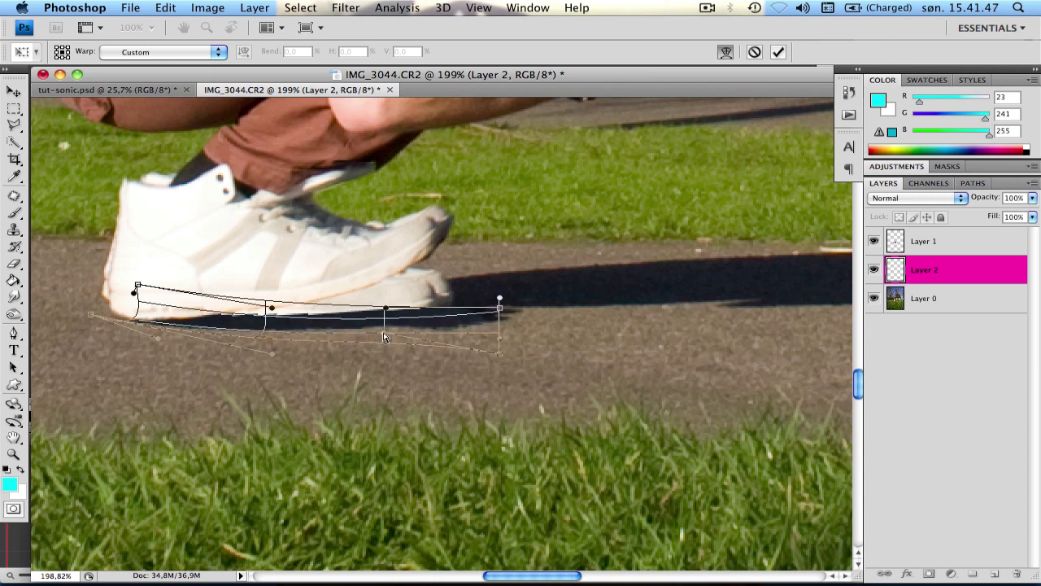
pyautogui.press('Return')
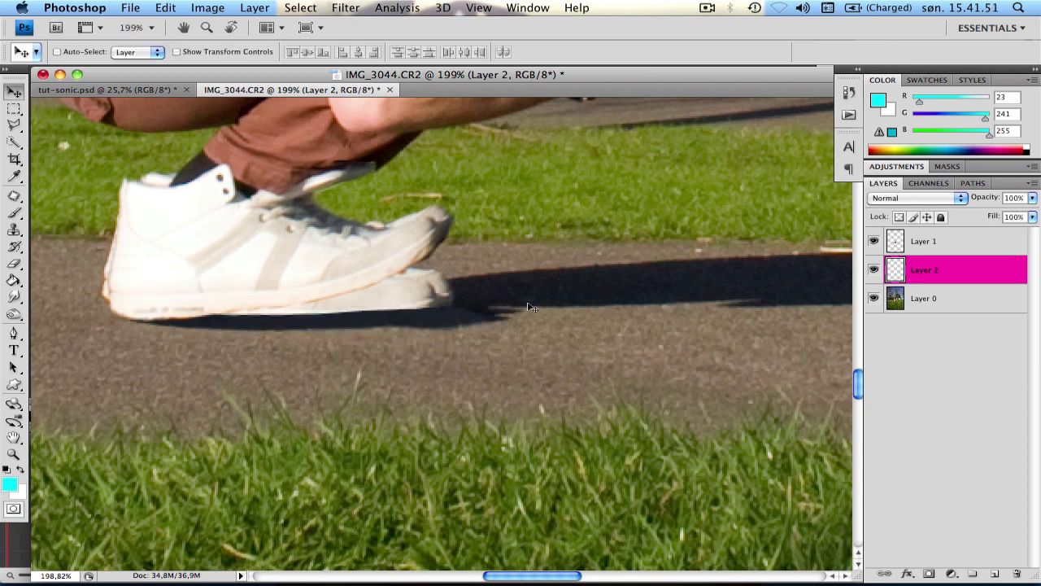
# Merge the shadow strip into Layer 0 and clone shadow over the far shoe beneath the near one with a 20 px brush
pyautogui.press('s')
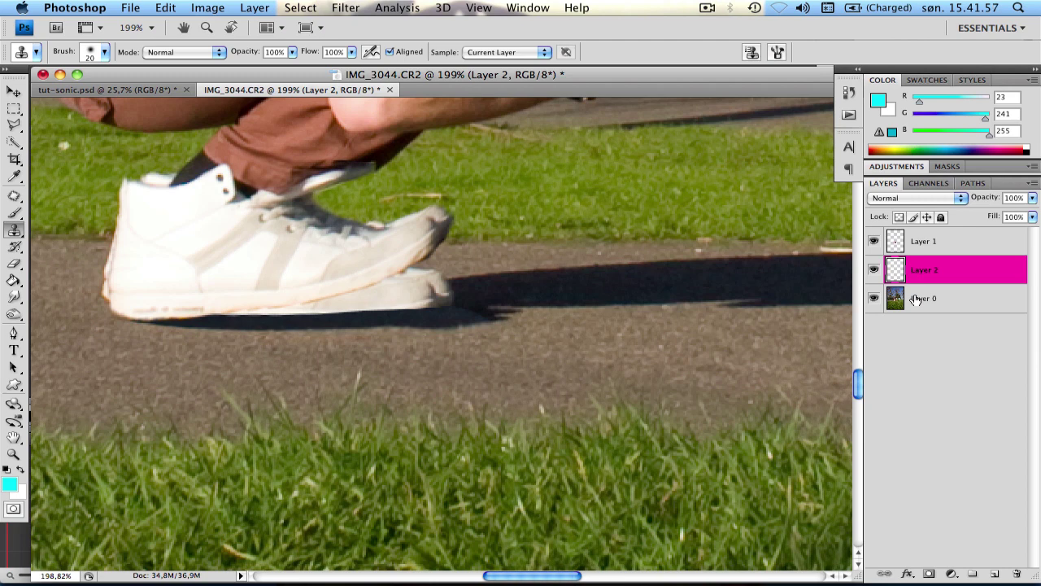
pyautogui.press('super+e')
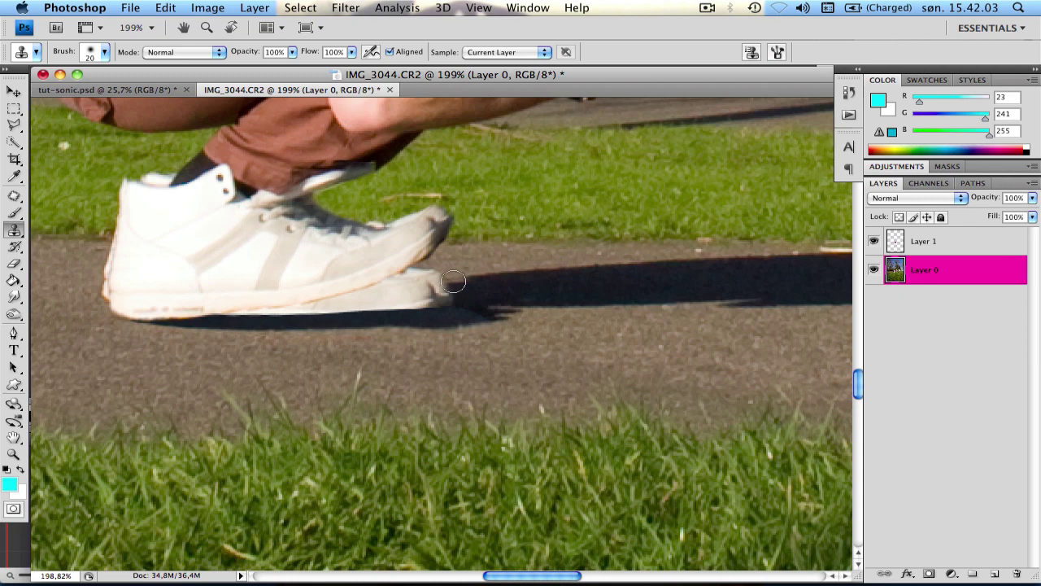
pyautogui.moveTo(447, 280)
pyautogui.mouseDown()
pyautogui.moveTo(400, 285)
pyautogui.moveTo(404, 269)
pyautogui.moveTo(419, 277)
pyautogui.mouseUp()
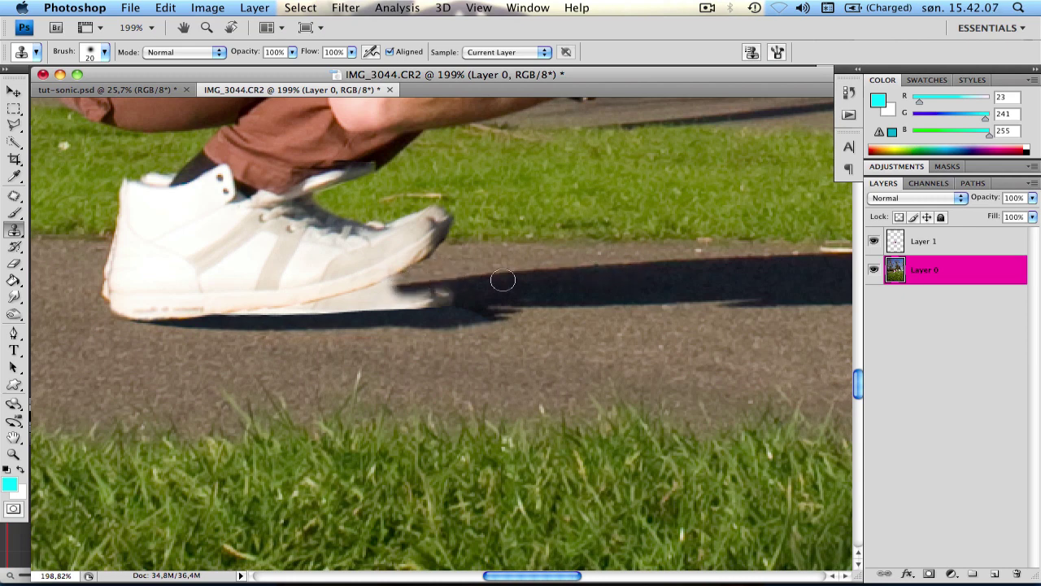
pyautogui.keyDown('alt'); pyautogui.click(475, 277); pyautogui.keyUp('alt')
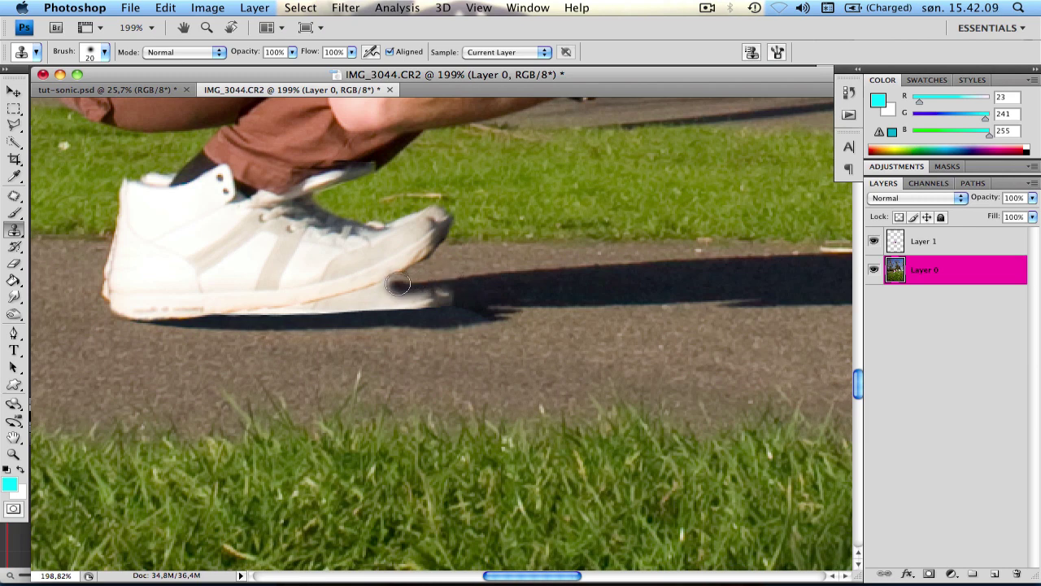
pyautogui.moveTo(394, 286); pyautogui.dragTo(345, 289)
pyautogui.keyDown('alt'); pyautogui.click(613, 283); pyautogui.keyUp('alt')
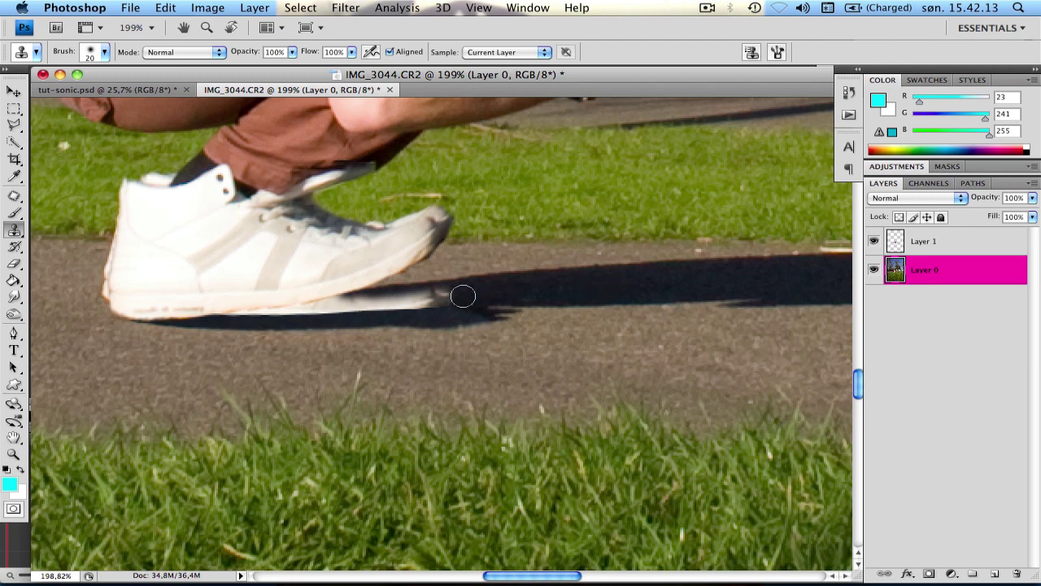
pyautogui.moveTo(463, 296)
pyautogui.mouseDown()
pyautogui.moveTo(398, 300)
pyautogui.moveTo(433, 291)
pyautogui.moveTo(442, 291)
pyautogui.moveTo(345, 306)
pyautogui.moveTo(451, 302)
pyautogui.moveTo(337, 316)
pyautogui.moveTo(333, 303)
pyautogui.moveTo(290, 303)
pyautogui.moveTo(338, 301)
pyautogui.moveTo(208, 301)
pyautogui.moveTo(320, 317)
pyautogui.moveTo(205, 311)
pyautogui.mouseUp()
pyautogui.keyDown('alt'); pyautogui.click(604, 288); pyautogui.keyUp('alt')
pyautogui.keyDown('alt'); pyautogui.click(422, 303); pyautogui.keyUp('alt')
# Duplicate Layer 1 and hide the copy
pyautogui.scroll(-6, 501, 320)
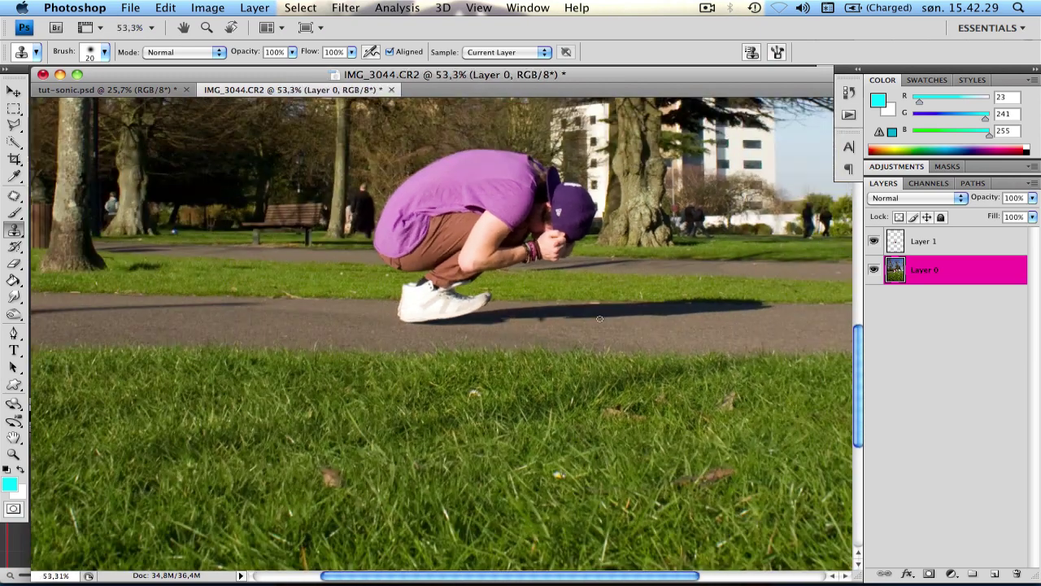
pyautogui.scroll(2, 600, 318)
pyautogui.hscroll(1, 600, 318)
pyautogui.click(977, 240)
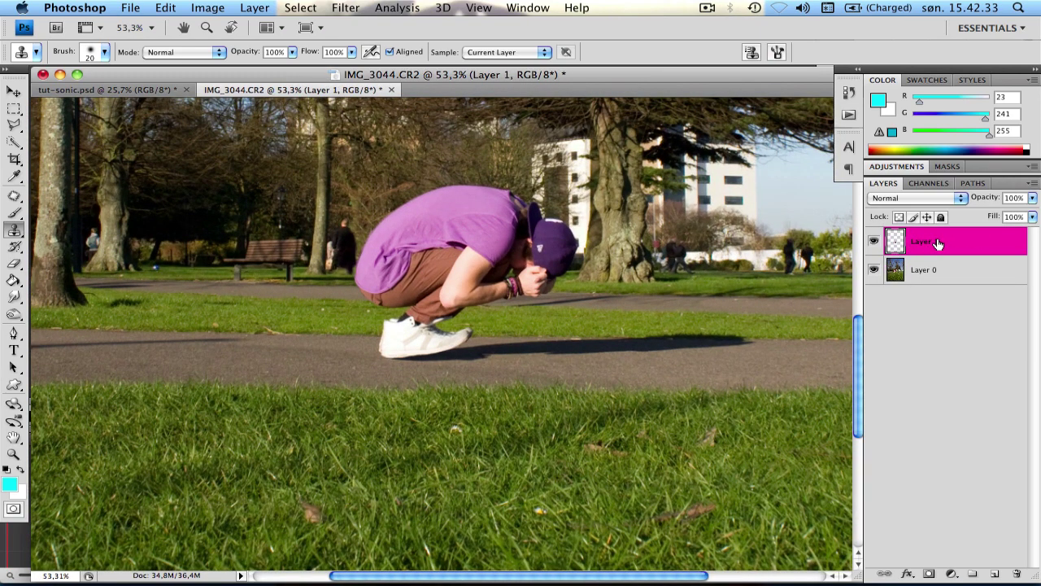
pyautogui.press('super+j')
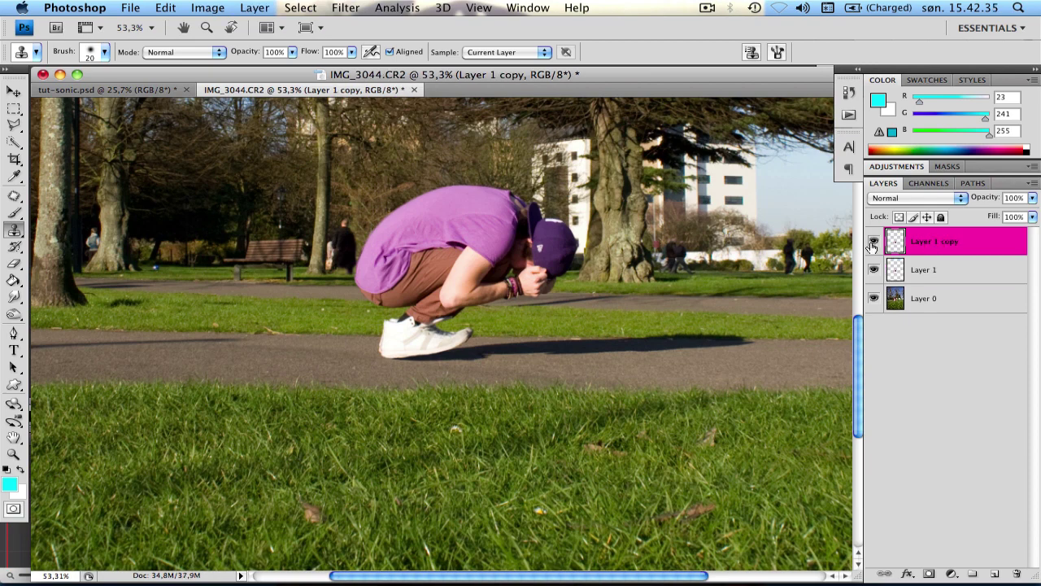
pyautogui.click(873, 243)
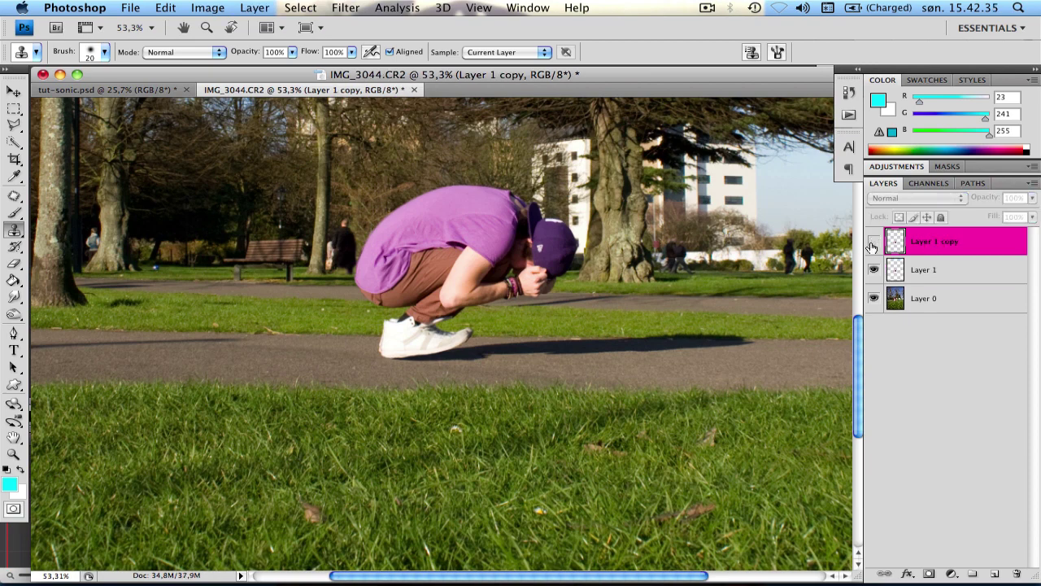
# Apply a Motion Blur to Layer 1 with an angle of 0° and a distance of 15 pixels
pyautogui.click(936, 276)
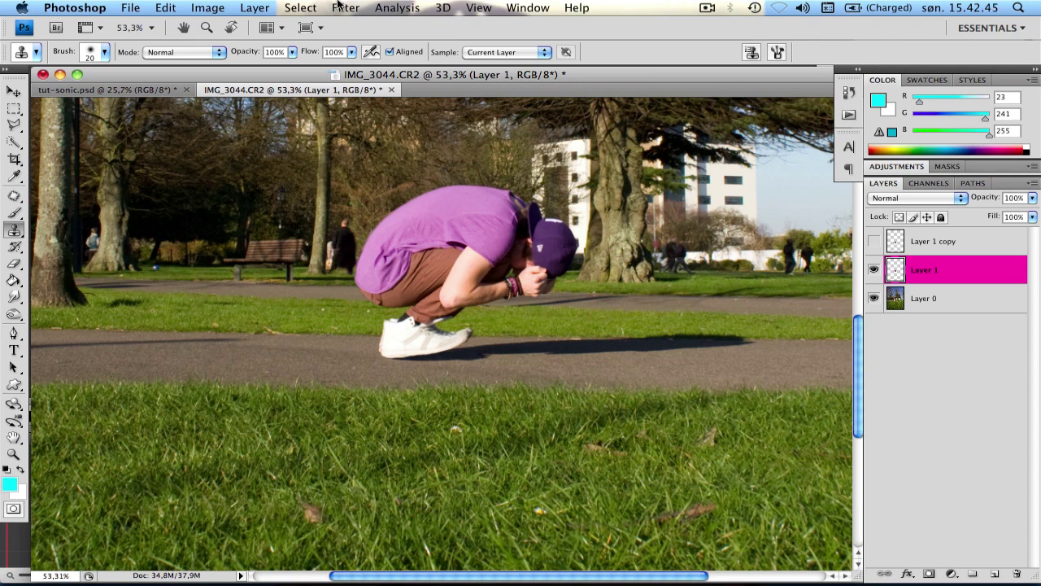
pyautogui.click(339, 6)
pyautogui.moveTo(414, 142)
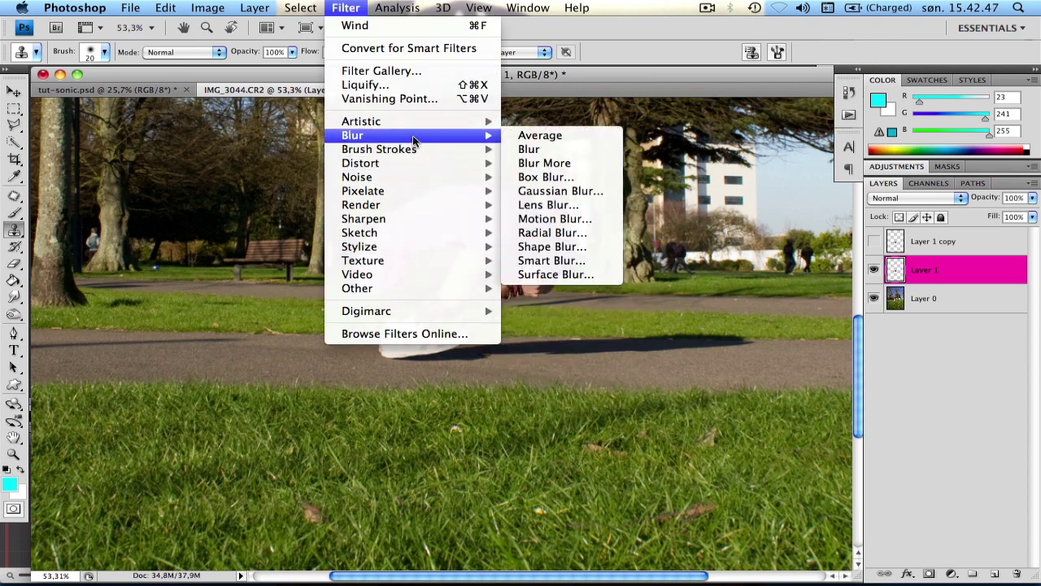
pyautogui.click(555, 219)
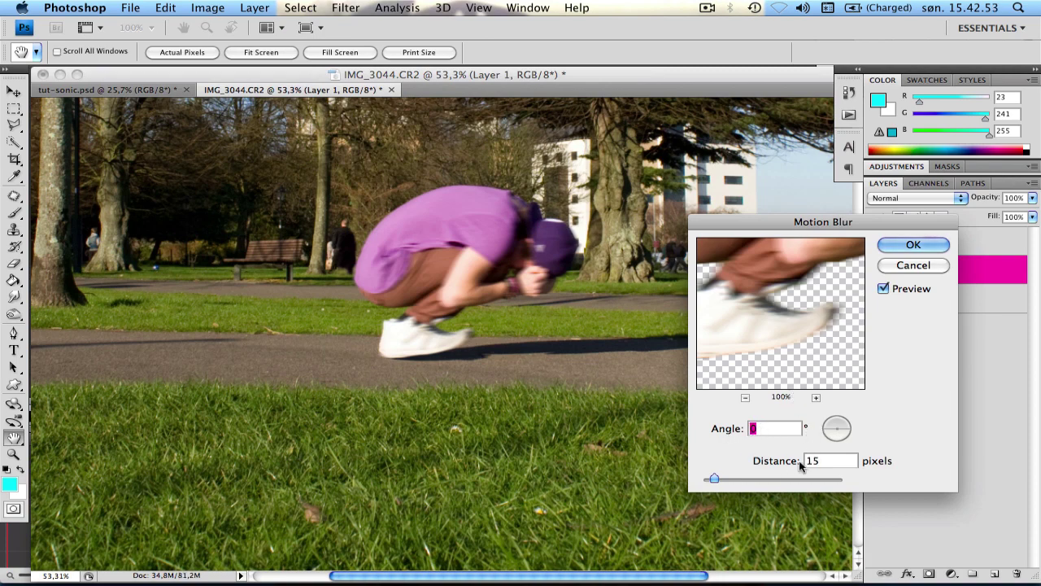
pyautogui.click(913, 246)
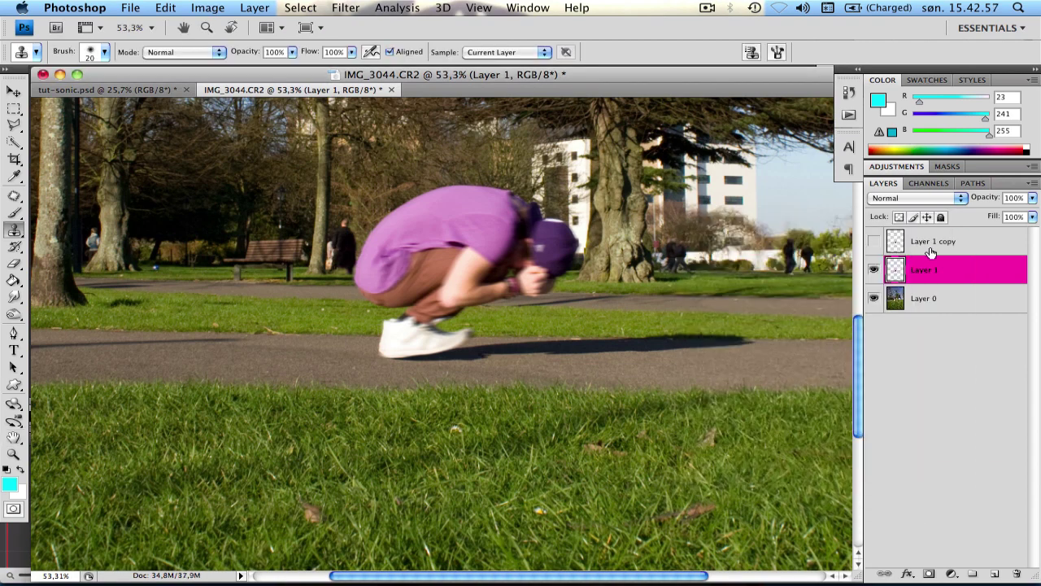
# Duplicate the hidden Layer 1 copy and make Layer 1 copy visible
pyautogui.click(931, 253)
pyautogui.press('super+j')
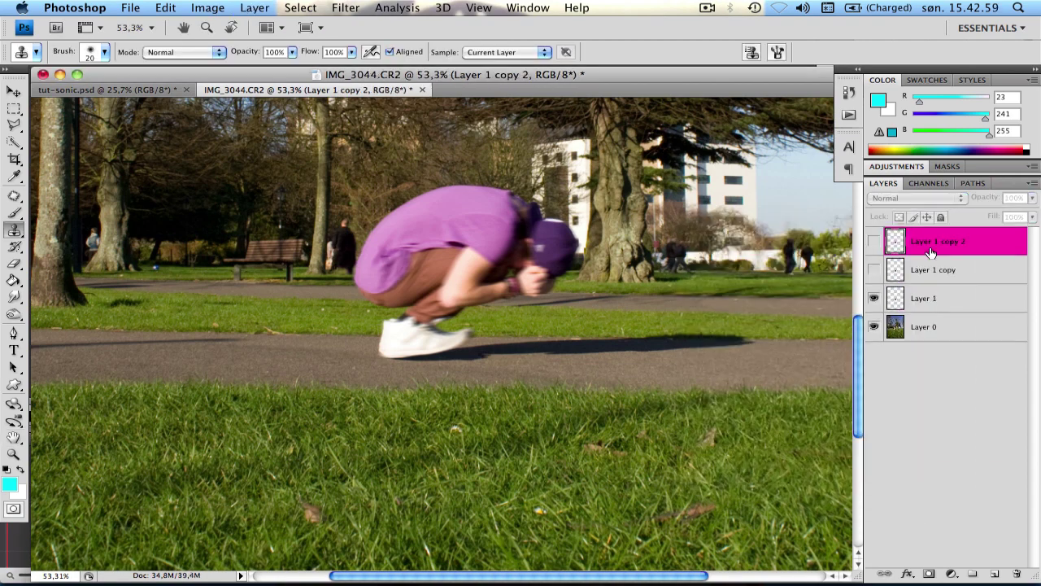
pyautogui.click(873, 270)
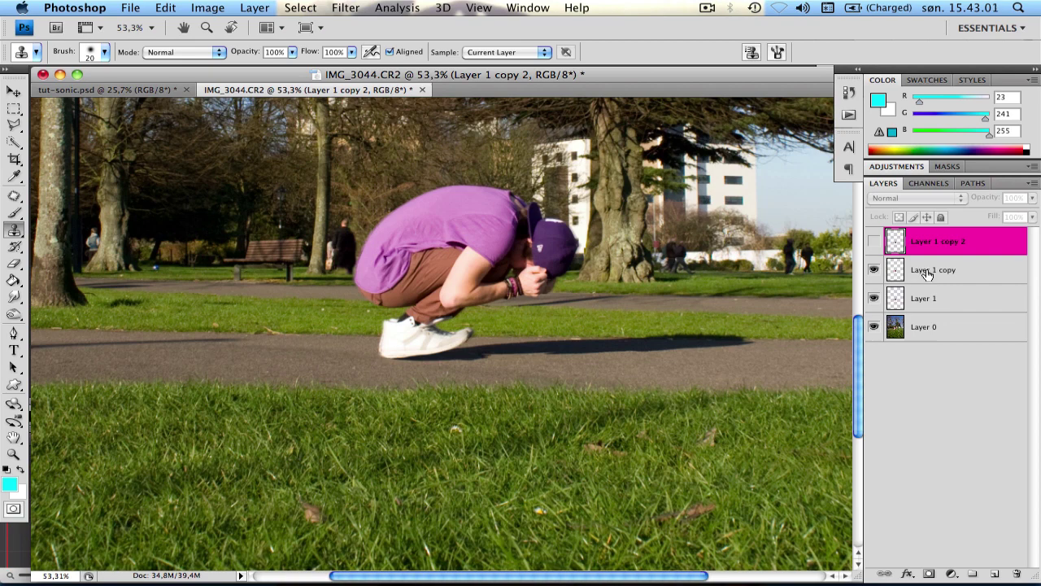
# Apply the Wind filter to Layer 1 copy with the Wind method and direction From the Right
pyautogui.click(927, 272)
pyautogui.click(352, 6)
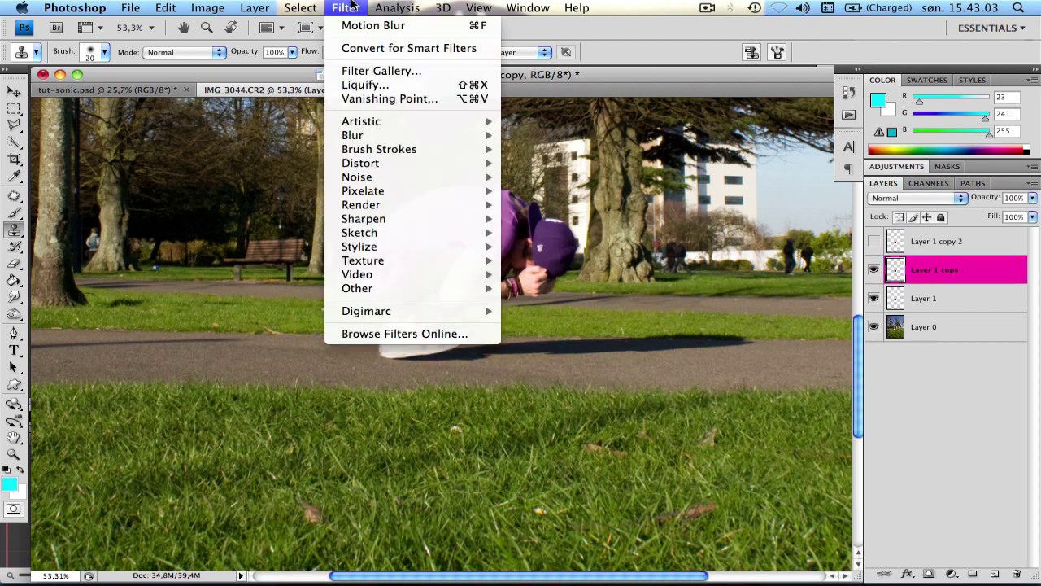
pyautogui.moveTo(385, 249)
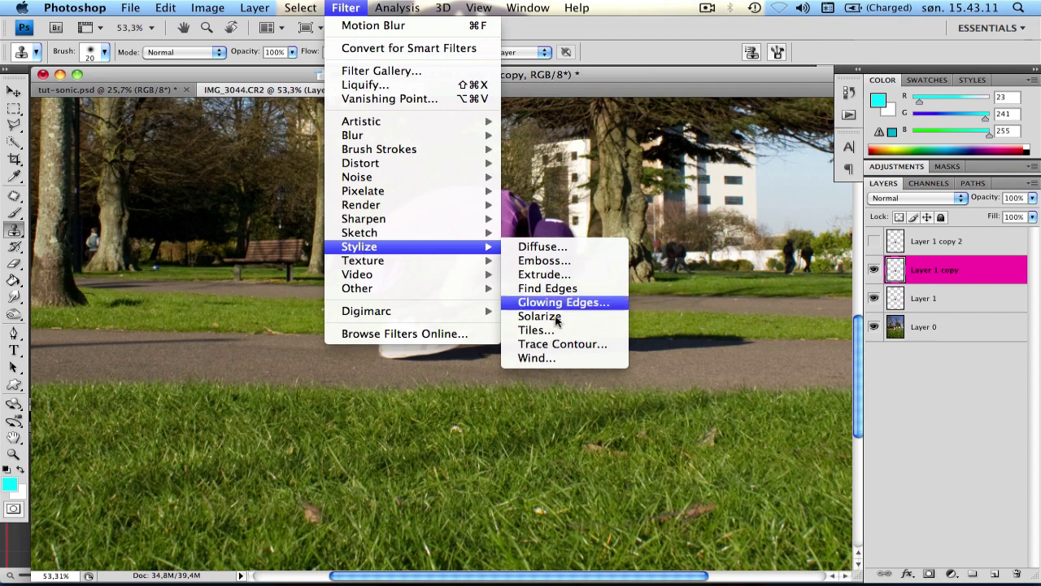
pyautogui.click(552, 361)
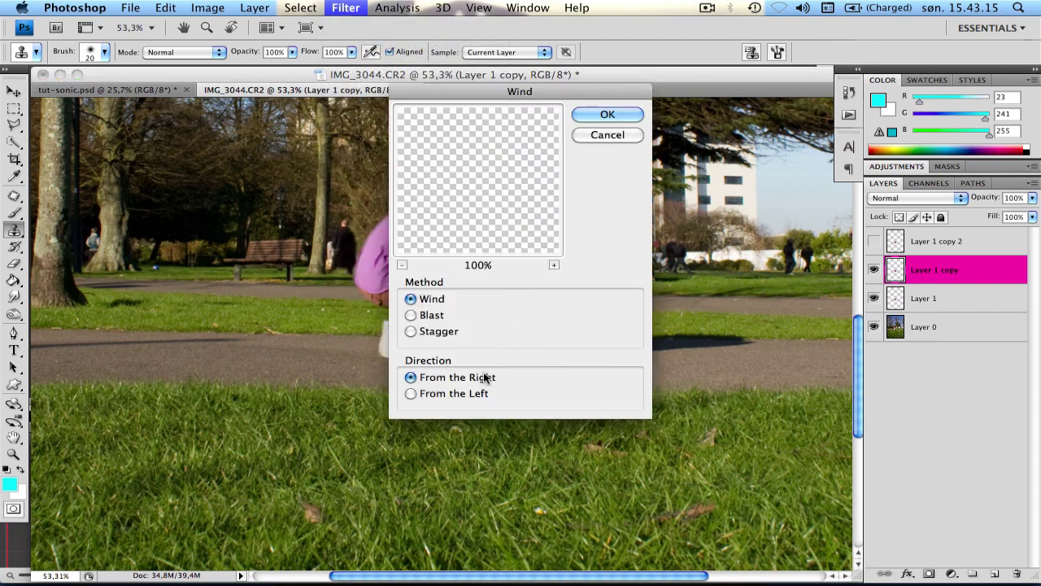
pyautogui.moveTo(497, 209)
pyautogui.mouseDown()
pyautogui.moveTo(493, 144)
pyautogui.moveTo(471, 168)
pyautogui.moveTo(476, 192)
pyautogui.moveTo(467, 192)
pyautogui.mouseUp()
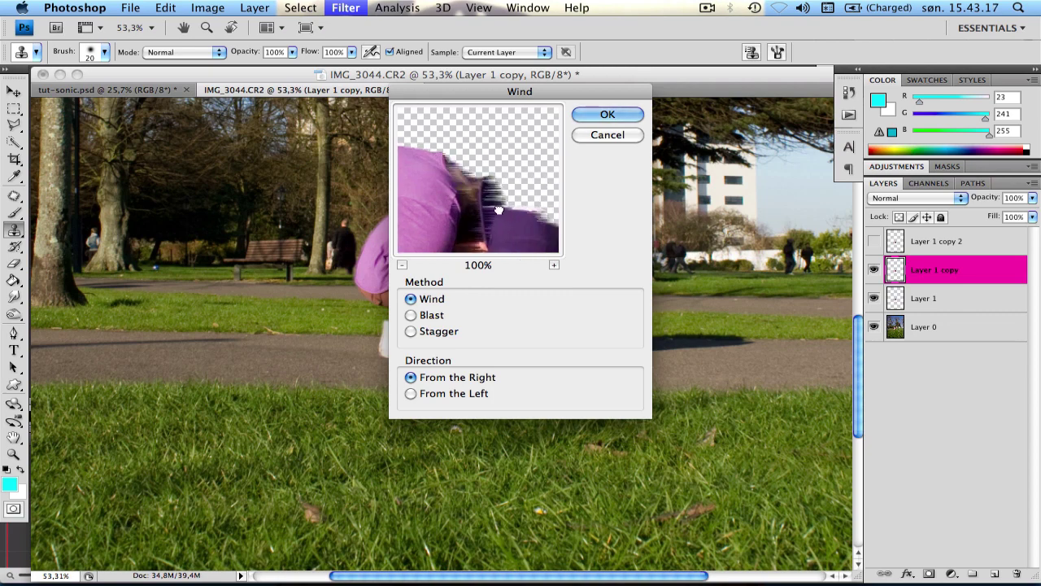
pyautogui.click(615, 130)
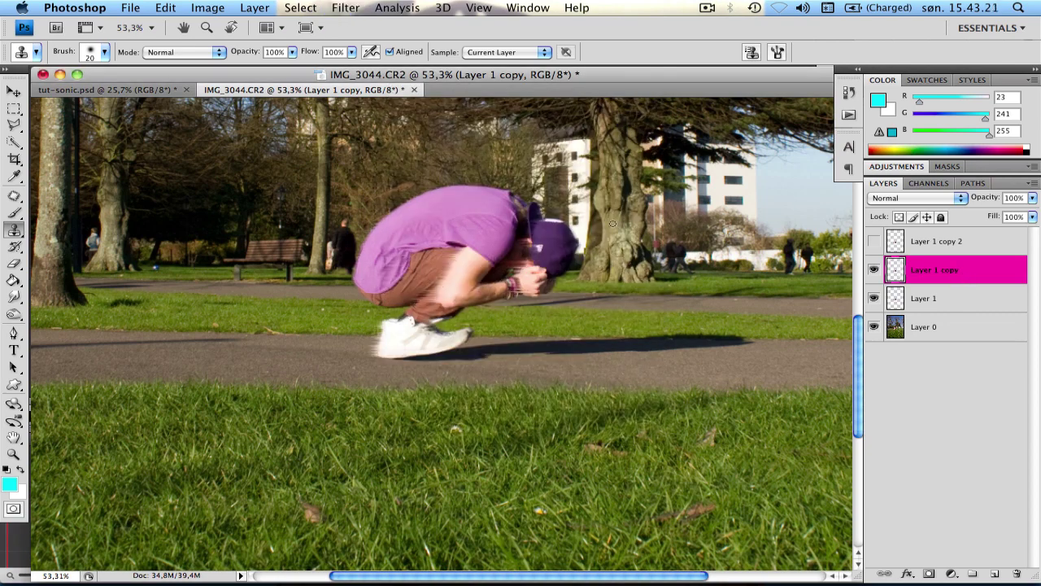
# Duplicate the hidden Layer 1 copy 2 and make Layer 1 copy 2 visible
pyautogui.click(956, 251)
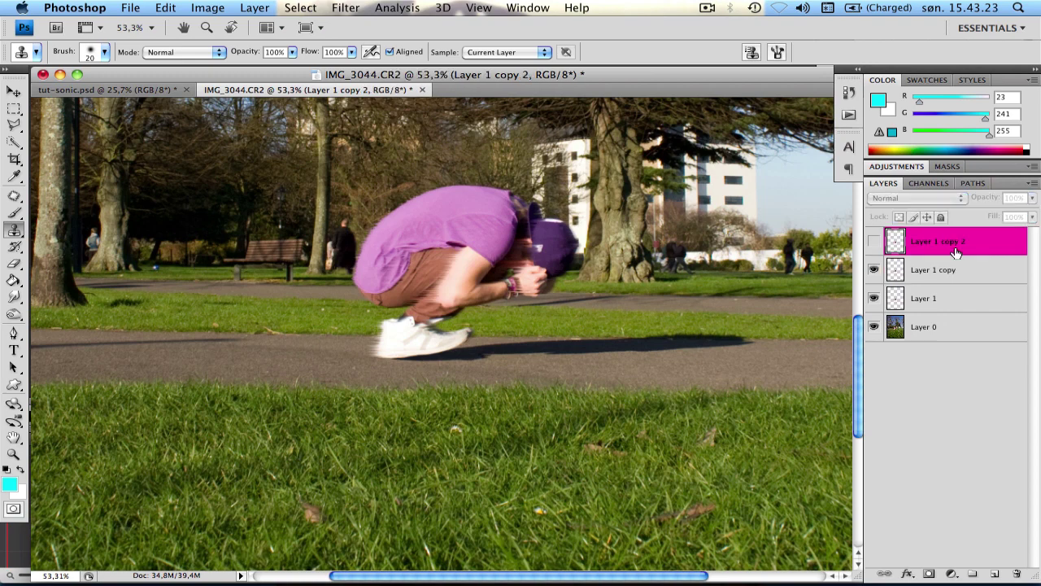
pyautogui.press('super+j')
pyautogui.click(873, 270)
# Stretch Layer 1 copy 2 horizontally to about 511% of its width around its centre, keeping the height at 100%
pyautogui.click(911, 273)
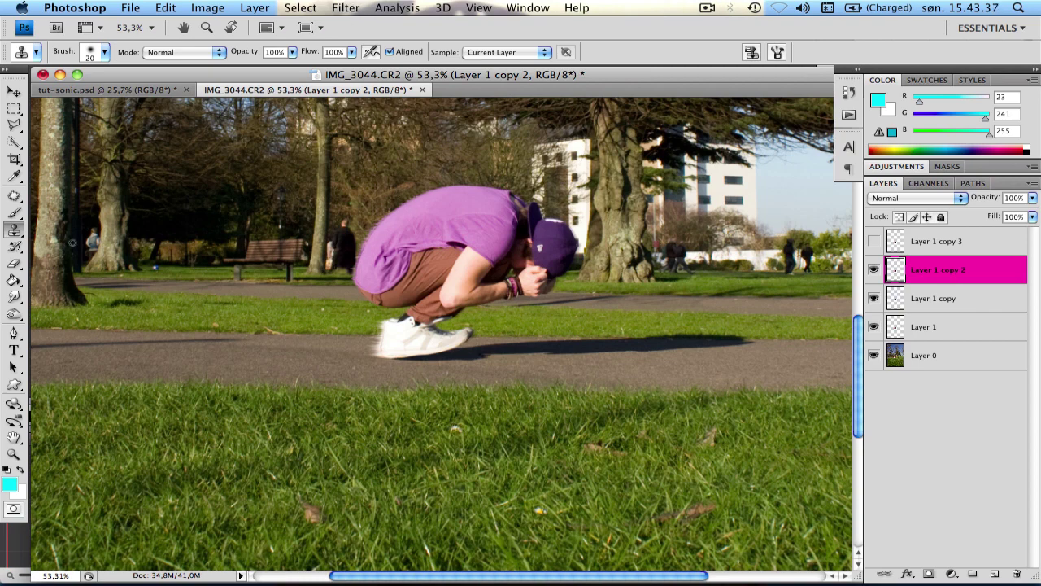
pyautogui.press('v')
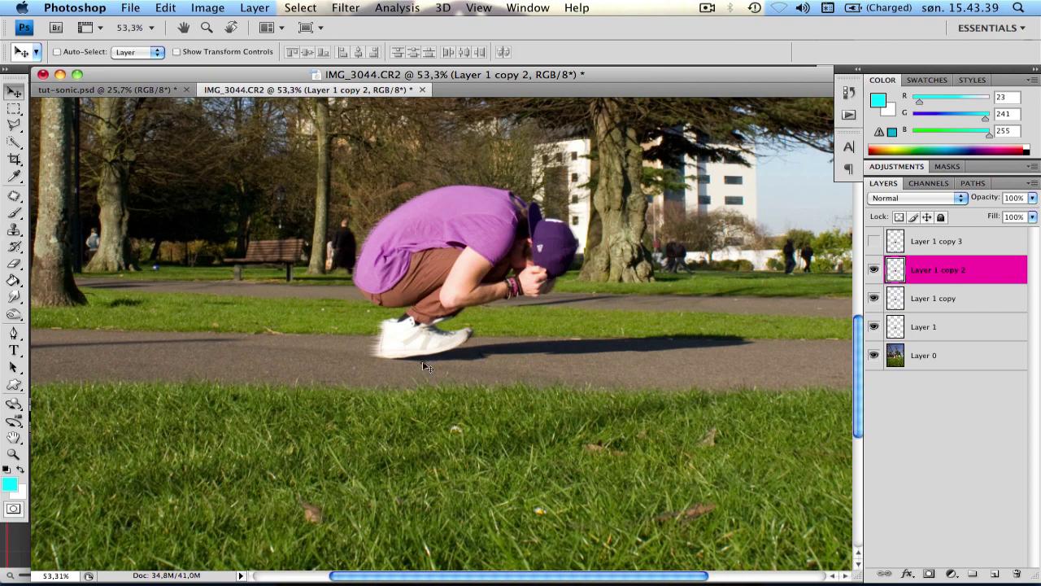
pyautogui.press('super+t')
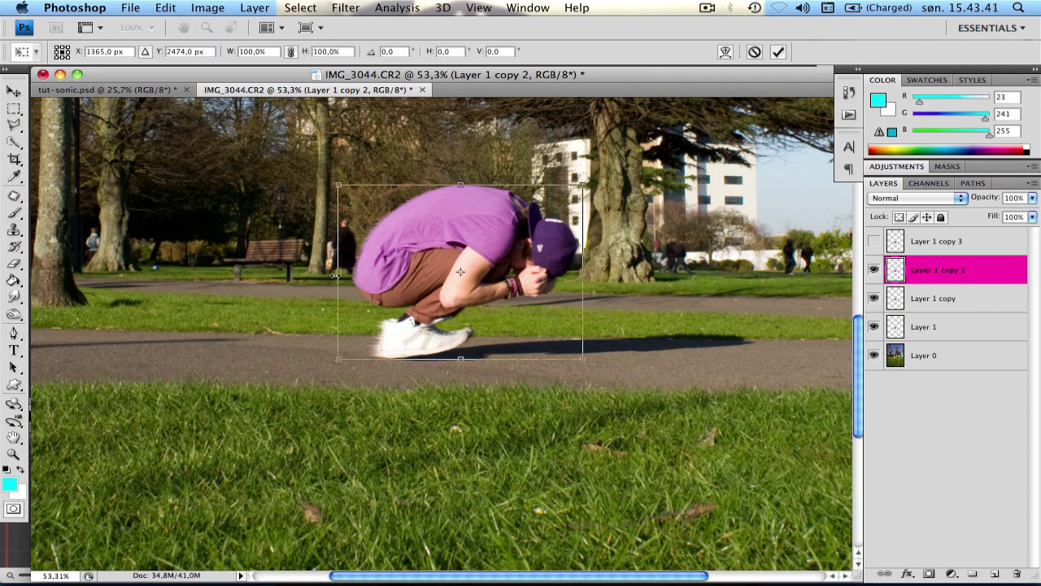
pyautogui.scroll(-5, 340, 275)
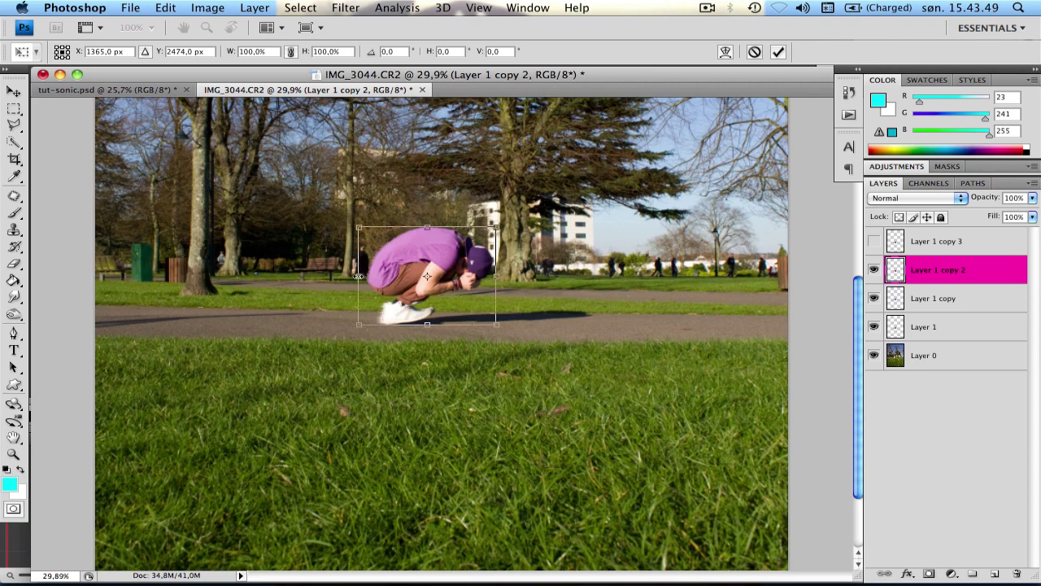
pyautogui.moveTo(358, 276); pyautogui.dragTo(78, 293)
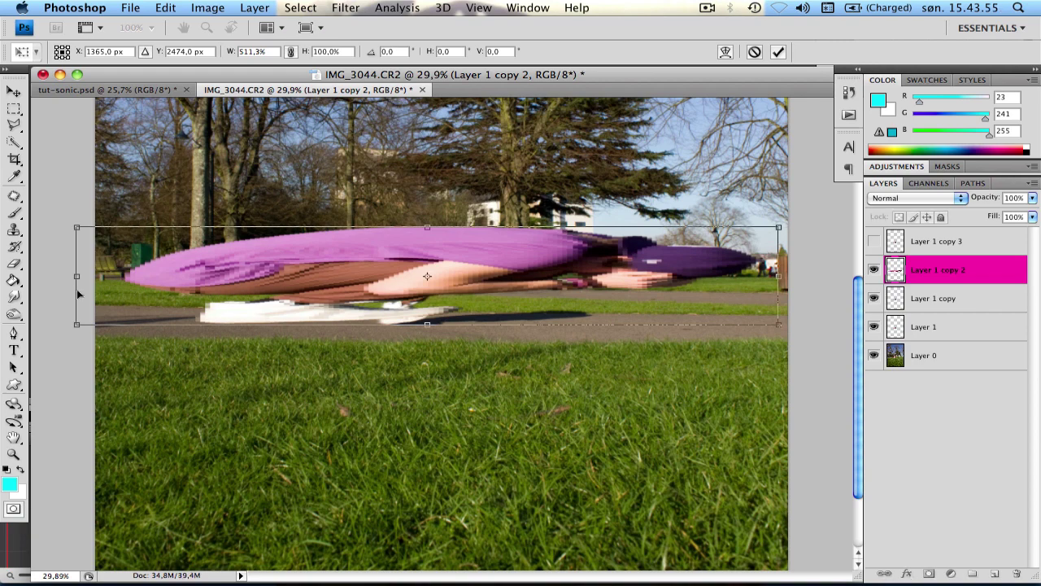
pyautogui.press('Return')
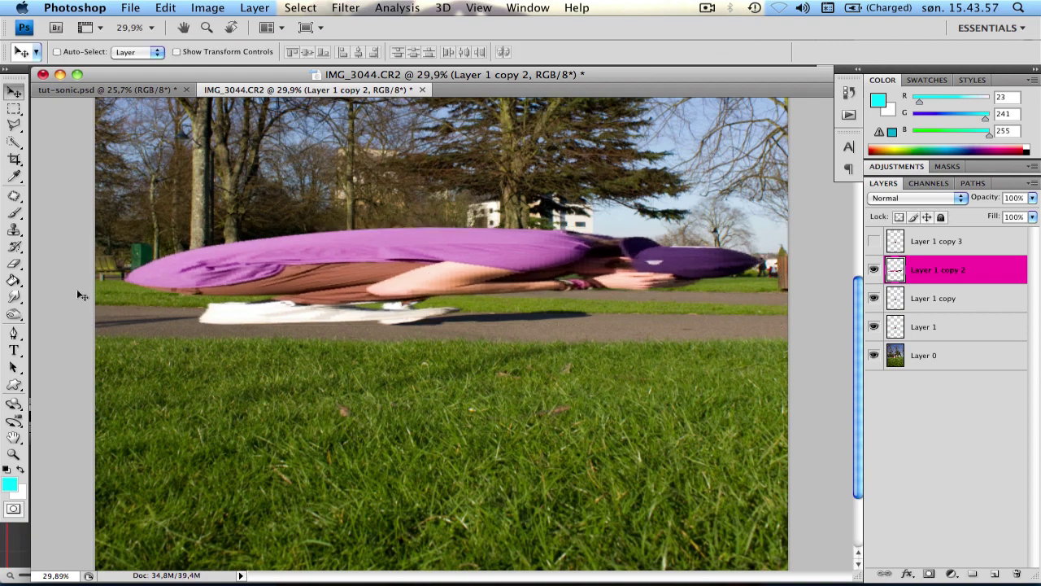
# Delete the front half of the stretched figure on Layer 1 copy 2, starting at the crouching man's back, and deselect
pyautogui.press('m')
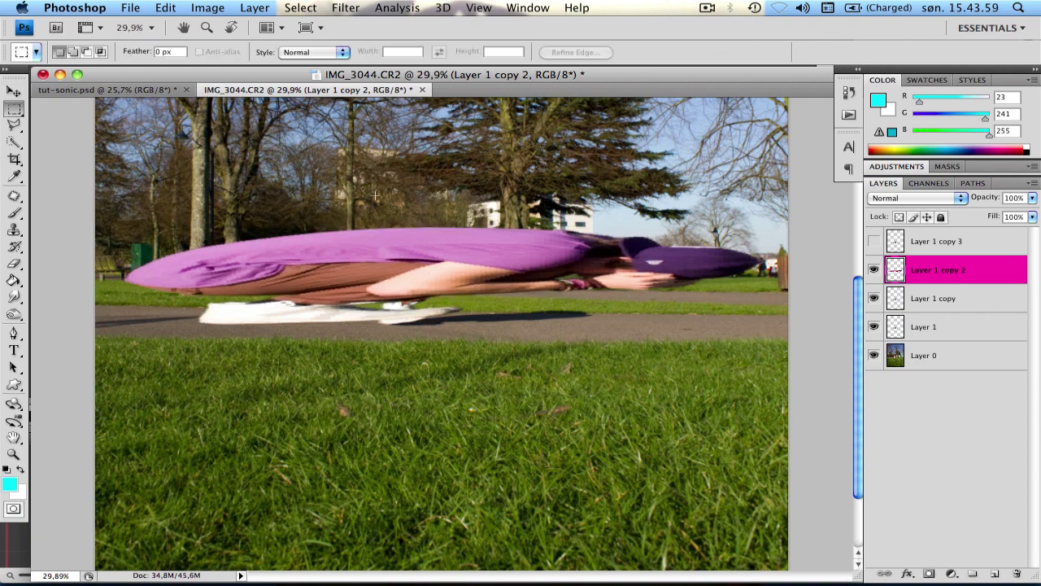
pyautogui.moveTo(815, 352); pyautogui.dragTo(801, 375)
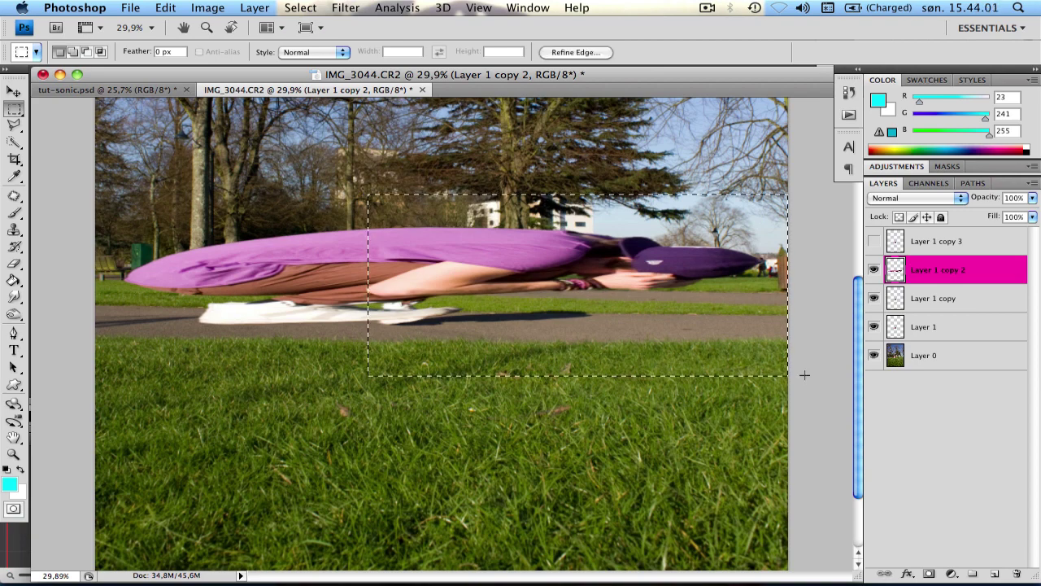
pyautogui.press('Delete')
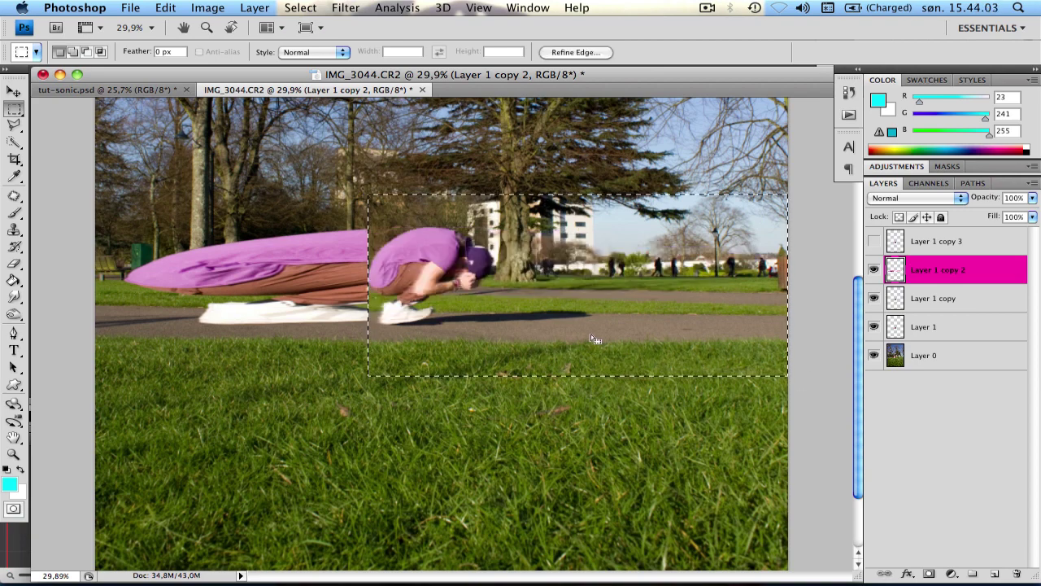
pyautogui.hotkey('ctrl', 'd')
# Move the stretched trail forward so its cut edge overlaps the crouching man's back and shoes
pyautogui.press('v')
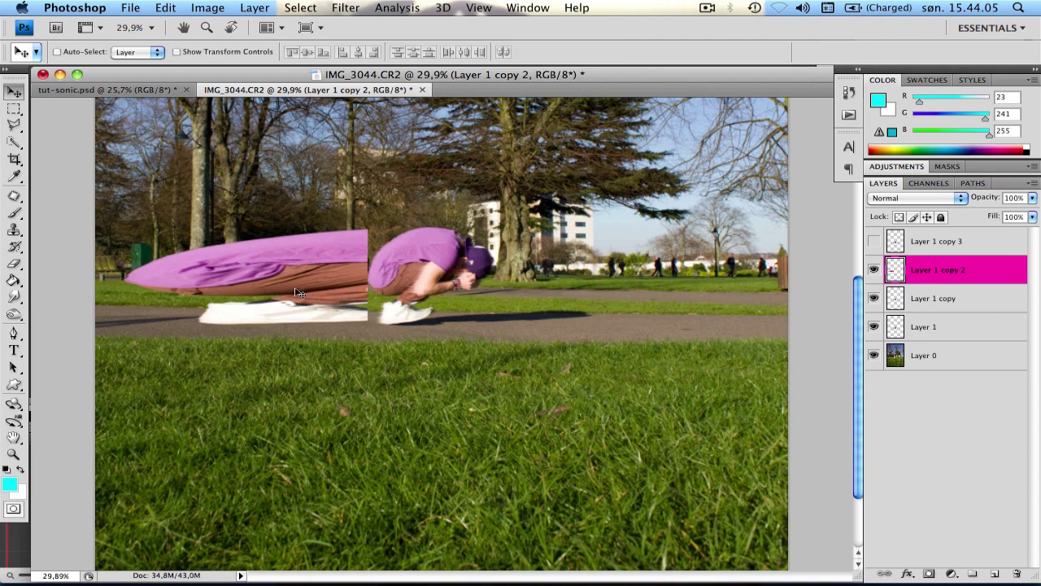
pyautogui.scroll(5, 306, 287)
pyautogui.scroll(1, 307, 289)
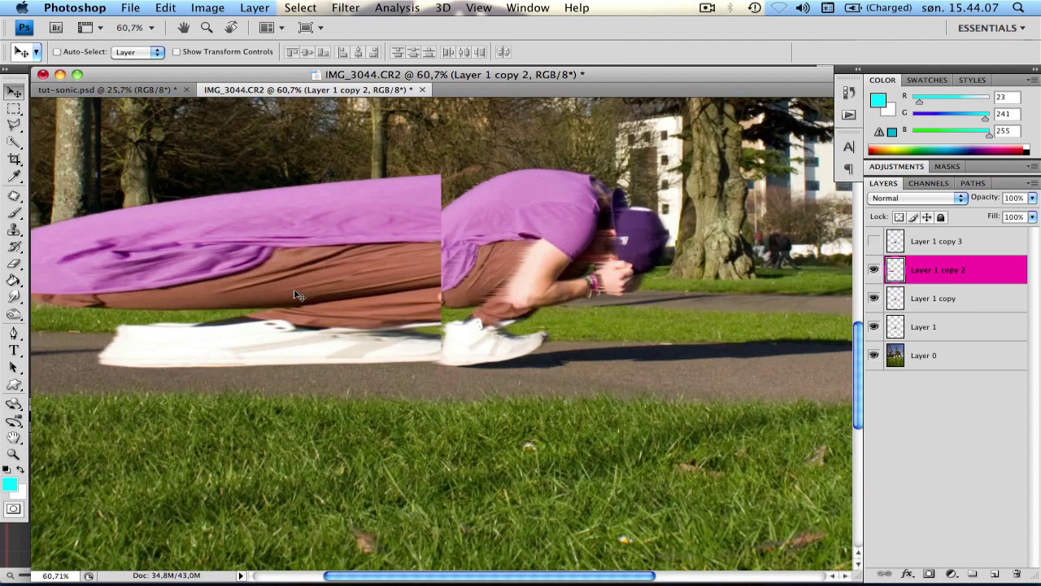
pyautogui.moveTo(296, 292); pyautogui.dragTo(325, 293)
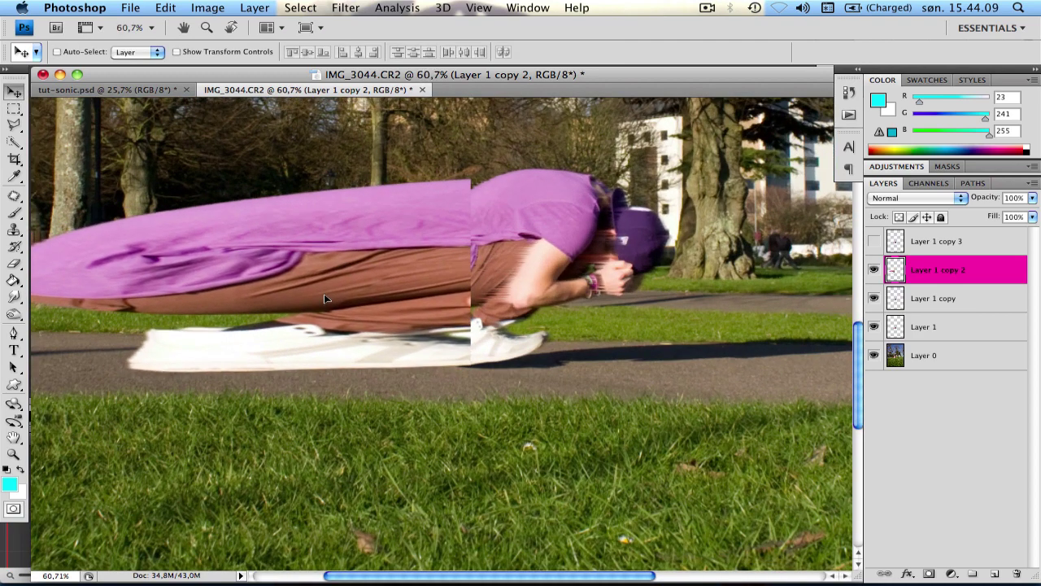
pyautogui.press('Up')
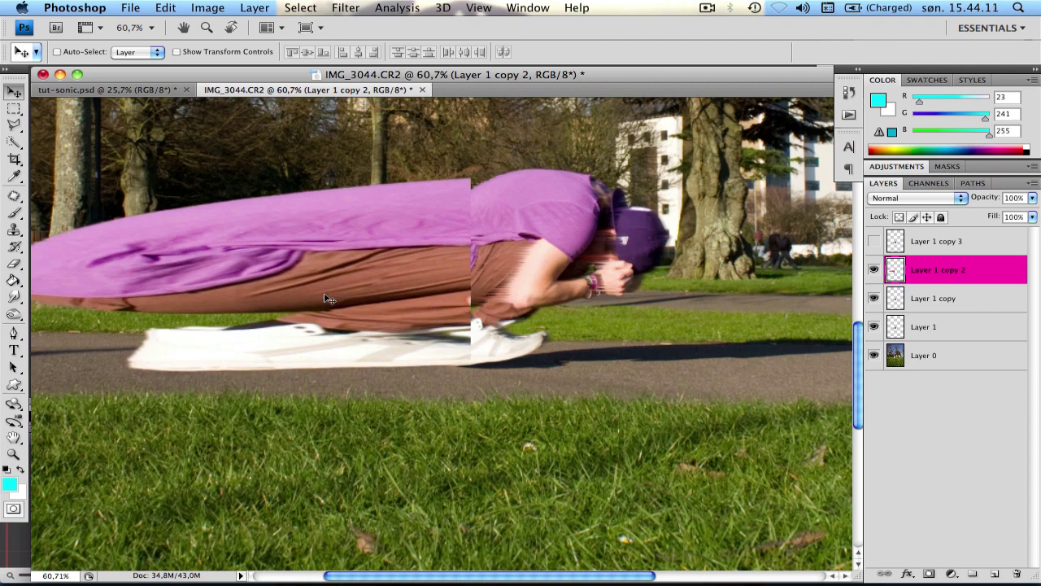
# Warp the trail on Layer 1 copy 2 by pulling its upper front corner forward to follow the curve of the man's back
pyautogui.press('super+t')
pyautogui.rightClick(325, 297)
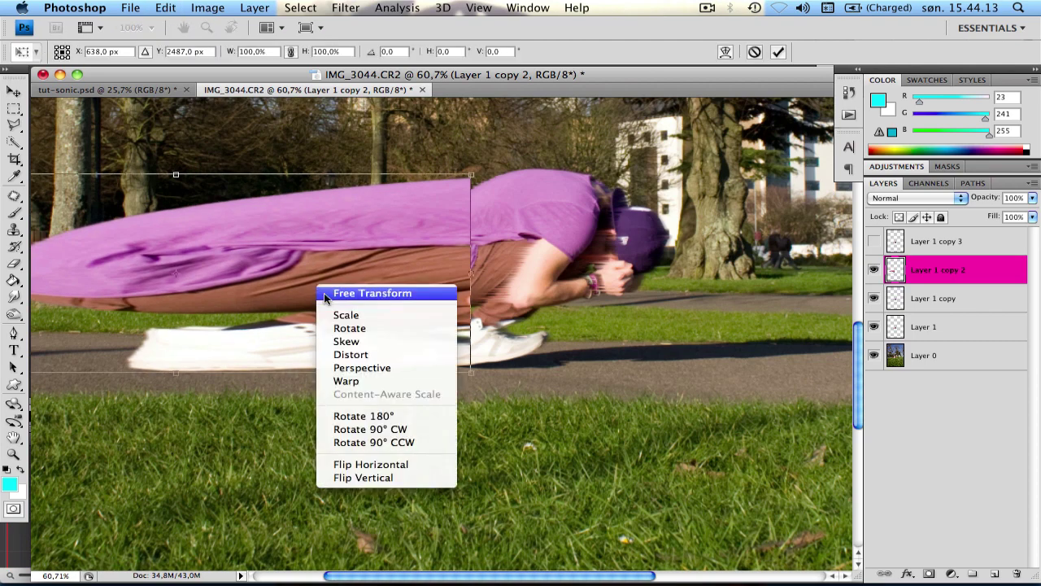
pyautogui.click(350, 379)
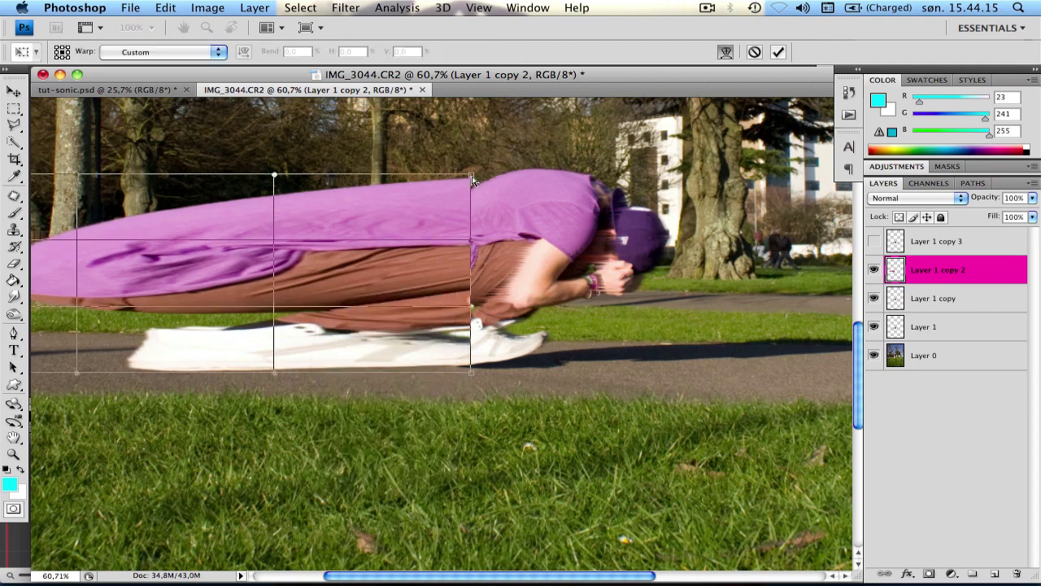
pyautogui.moveTo(472, 176); pyautogui.dragTo(526, 167)
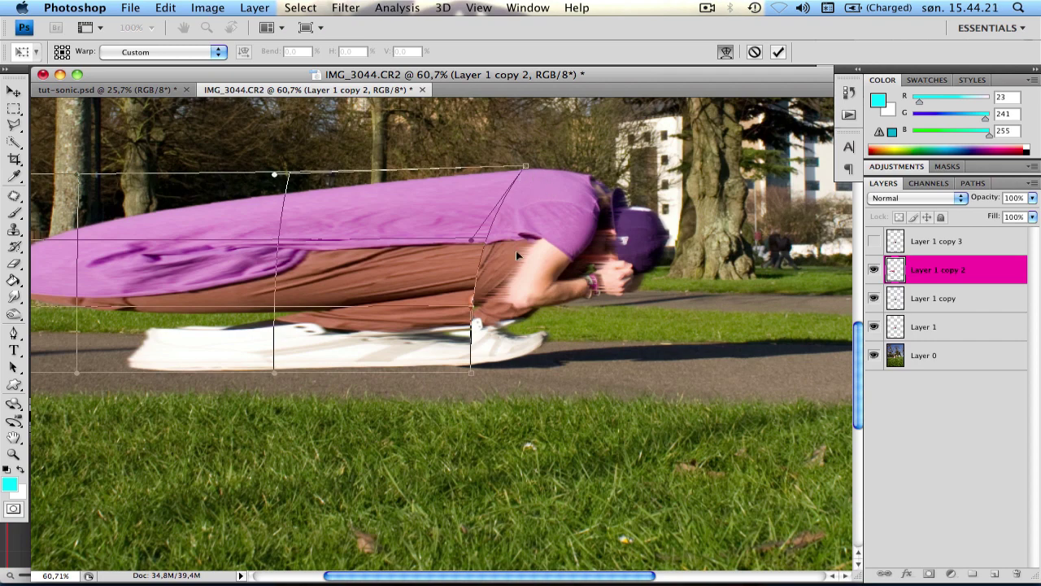
pyautogui.moveTo(471, 368); pyautogui.dragTo(470, 374)
pyautogui.press('Return')
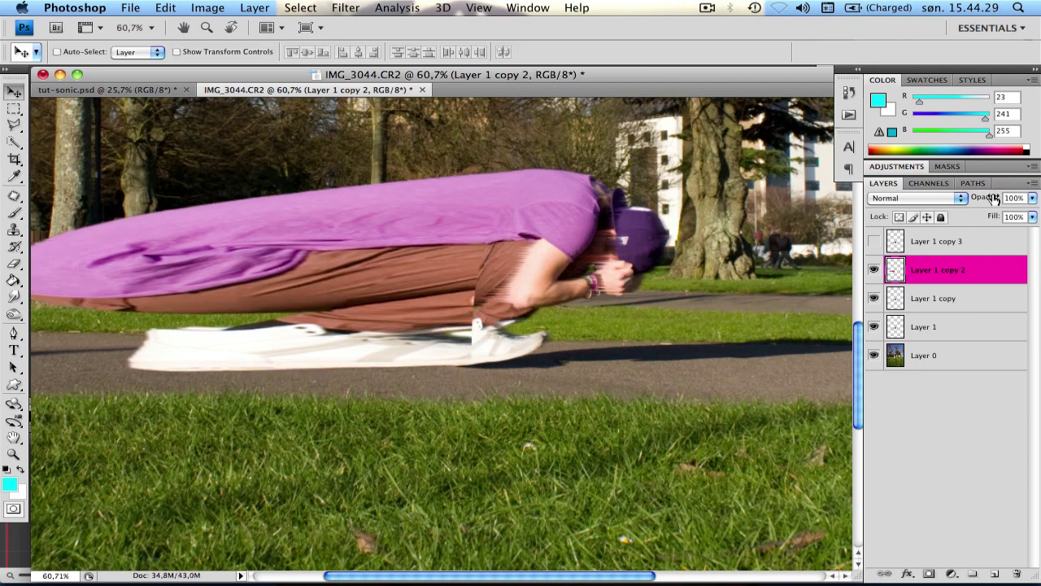
# Set the opacity of Layer 1 copy 2 to 34% and reapply the Wind filter to it
pyautogui.moveTo(1018, 198); pyautogui.dragTo(986, 200)
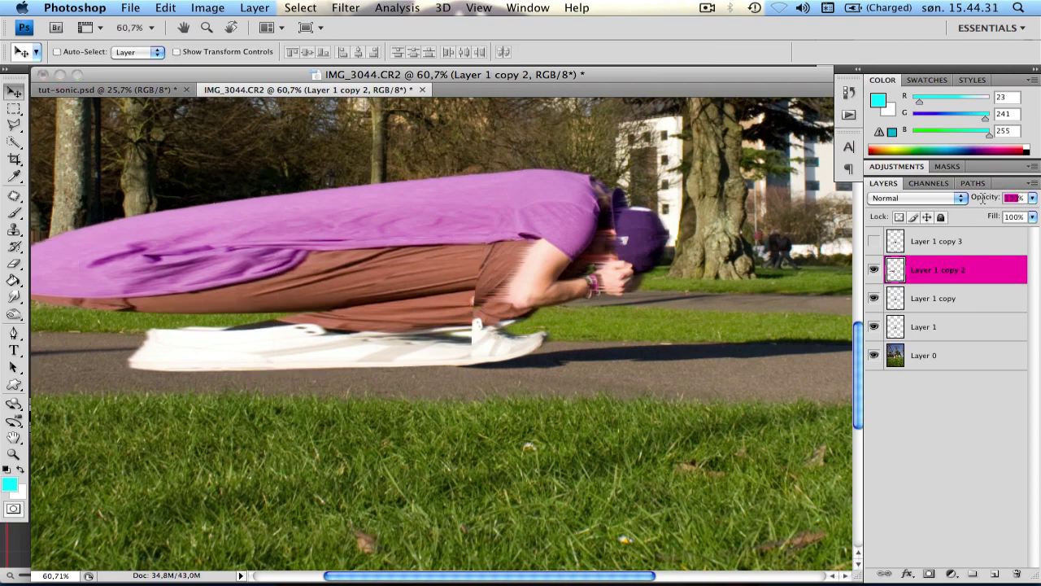
pyautogui.write('34')
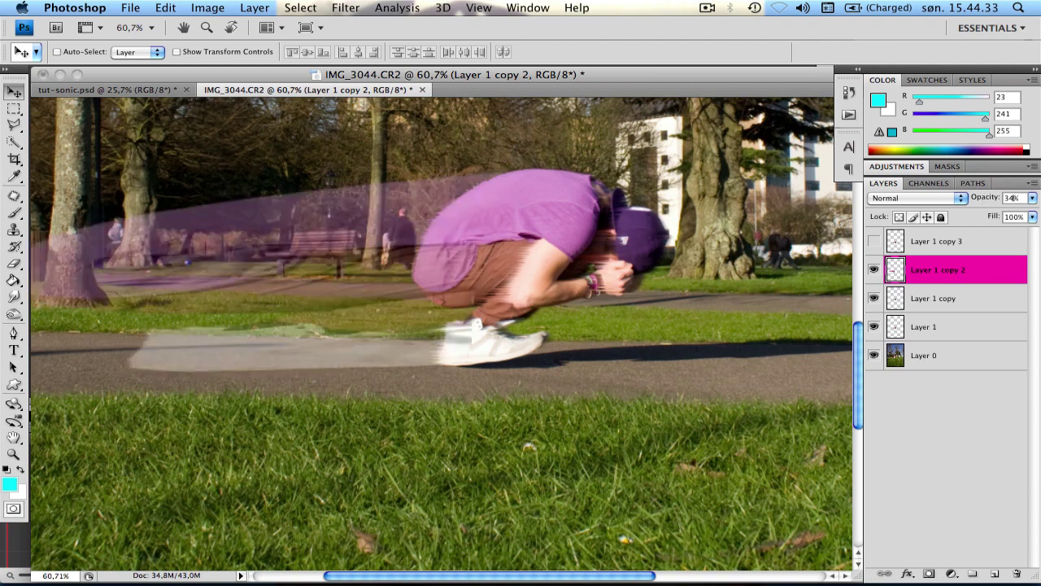
pyautogui.press('Return')
pyautogui.click(351, 5)
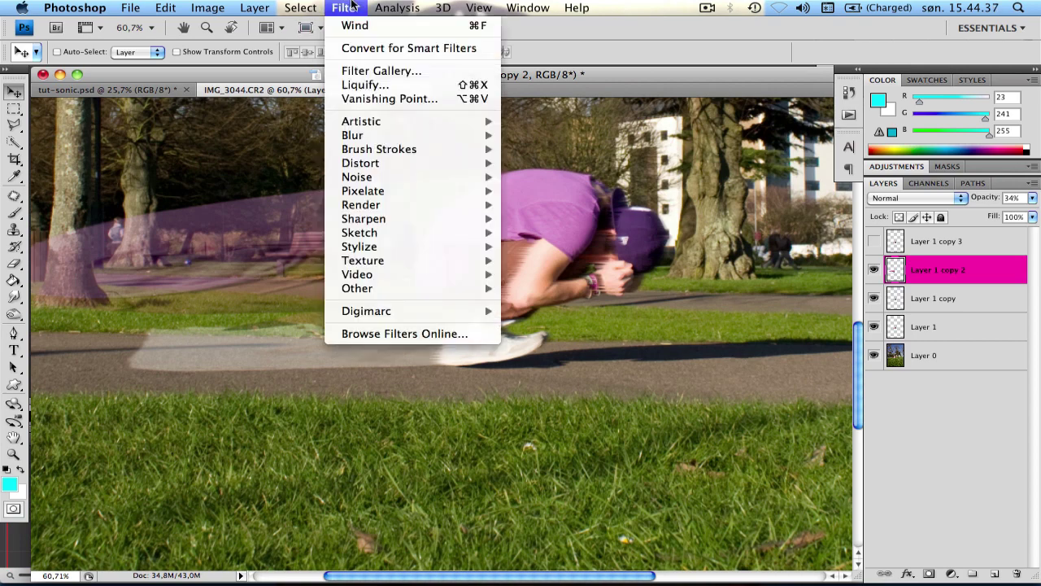
pyautogui.click(394, 30)
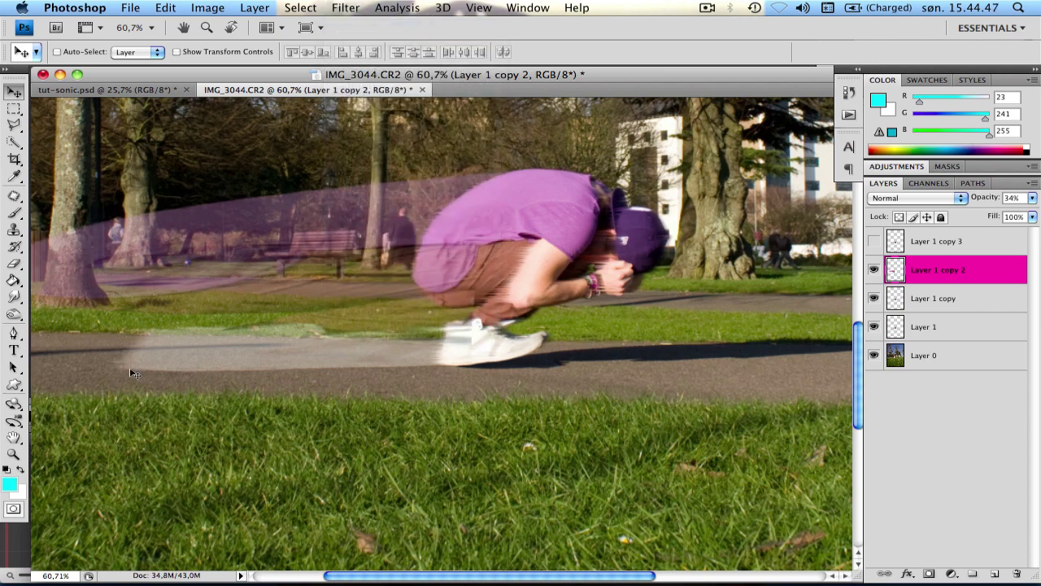
# Erase the stretched shoe trail on the path behind the man from Layer 1 copy 2 with the soft Eraser
pyautogui.hscroll(-5, 140, 335)
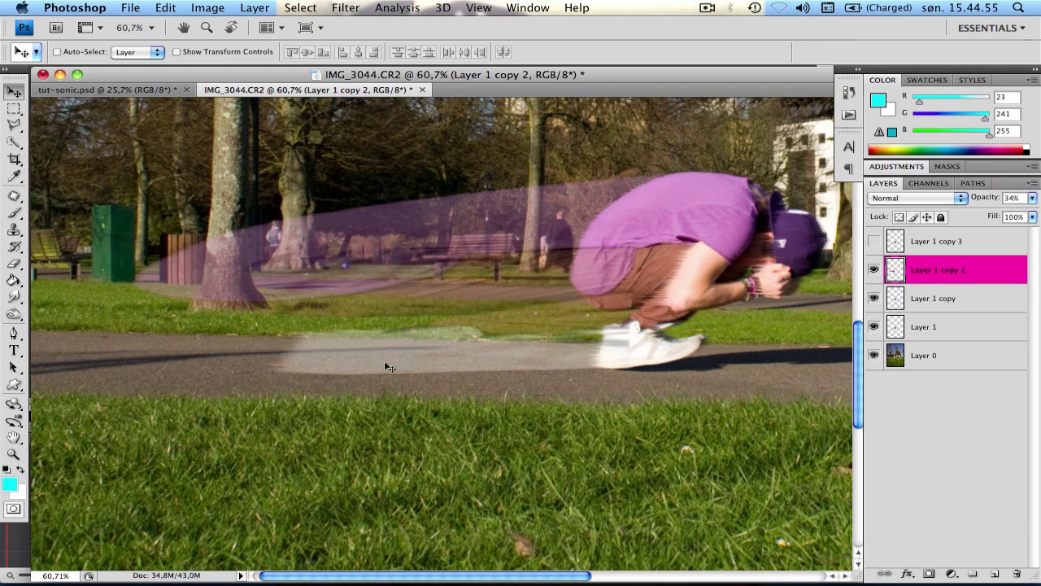
pyautogui.press('e')
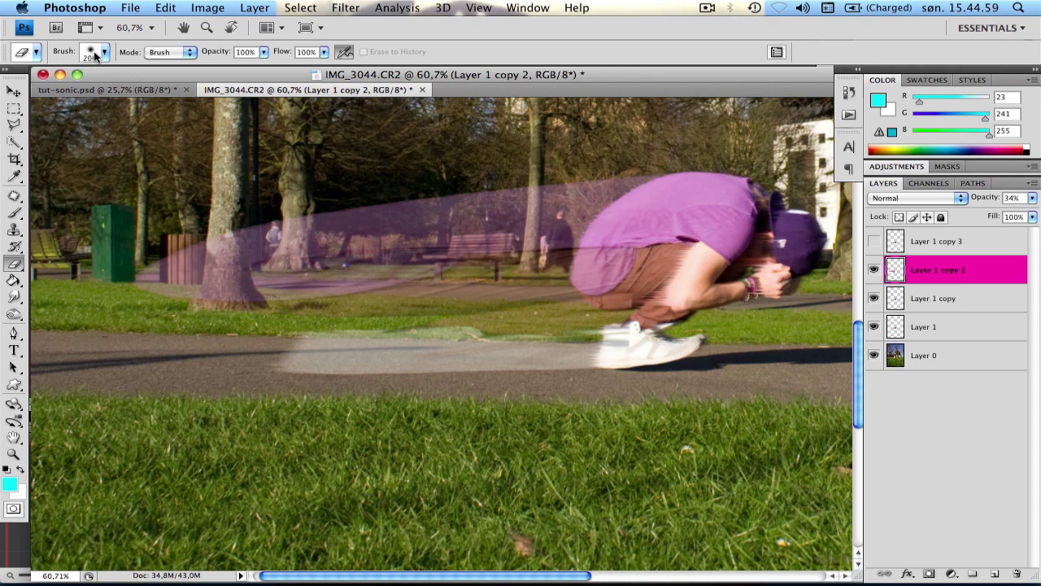
pyautogui.click(17, 268)
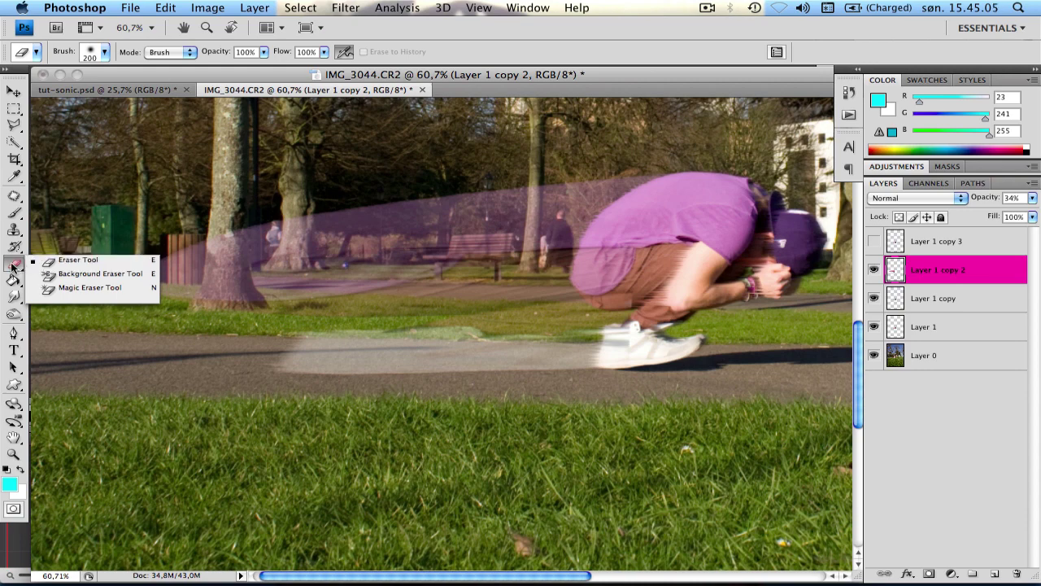
pyautogui.click(27, 263)
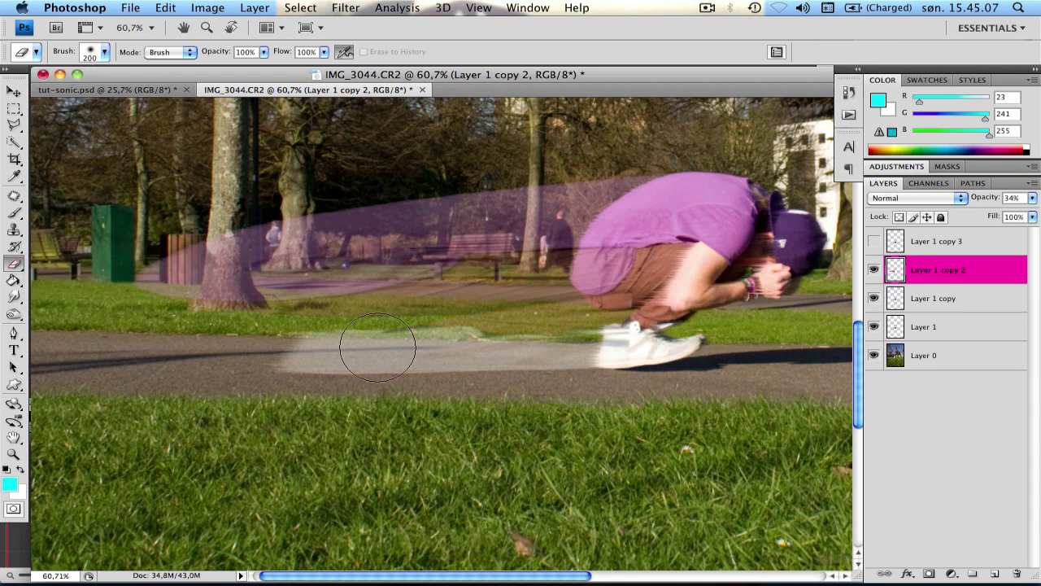
pyautogui.moveTo(344, 360)
pyautogui.mouseDown()
pyautogui.moveTo(309, 372)
pyautogui.moveTo(539, 368)
pyautogui.moveTo(630, 403)
pyautogui.moveTo(628, 360)
pyautogui.moveTo(672, 283)
pyautogui.moveTo(647, 271)
pyautogui.moveTo(658, 280)
pyautogui.moveTo(655, 232)
pyautogui.moveTo(673, 221)
pyautogui.mouseUp()
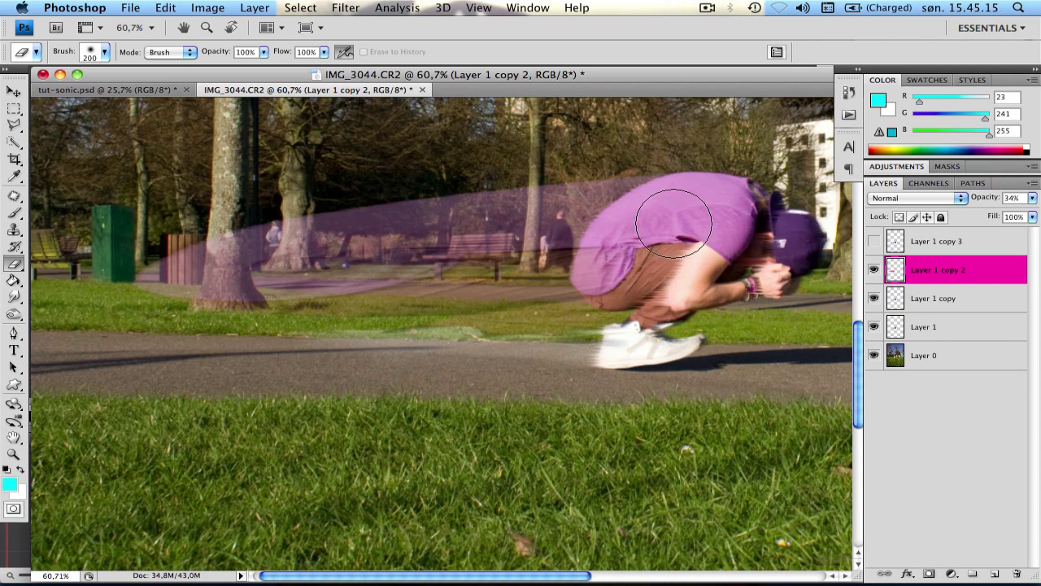
# Preview Layer 1 copy 2 at 100% opacity and return its opacity to 34%
pyautogui.press('v')
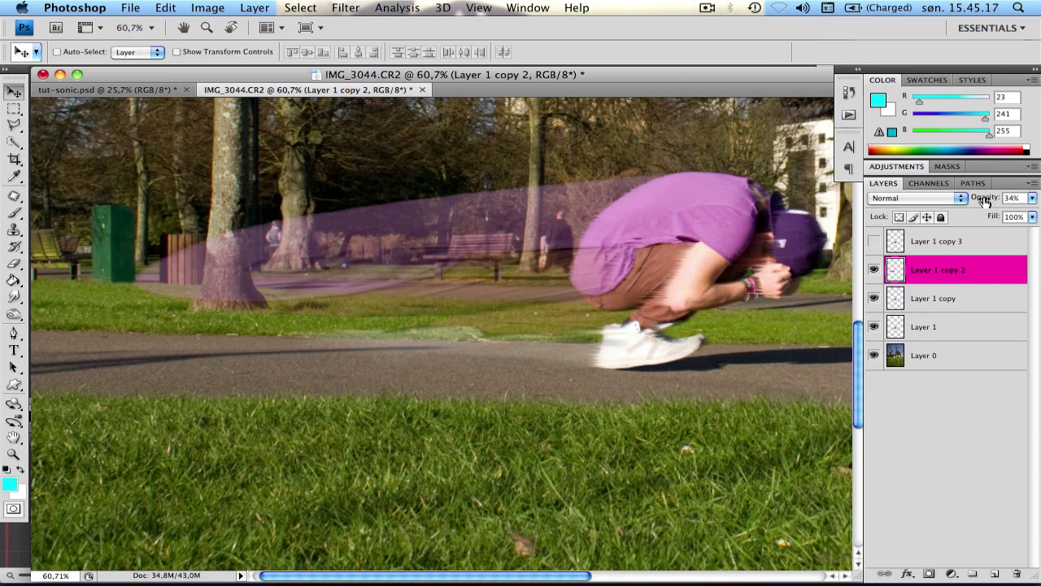
pyautogui.moveTo(984, 201); pyautogui.dragTo(1033, 201)
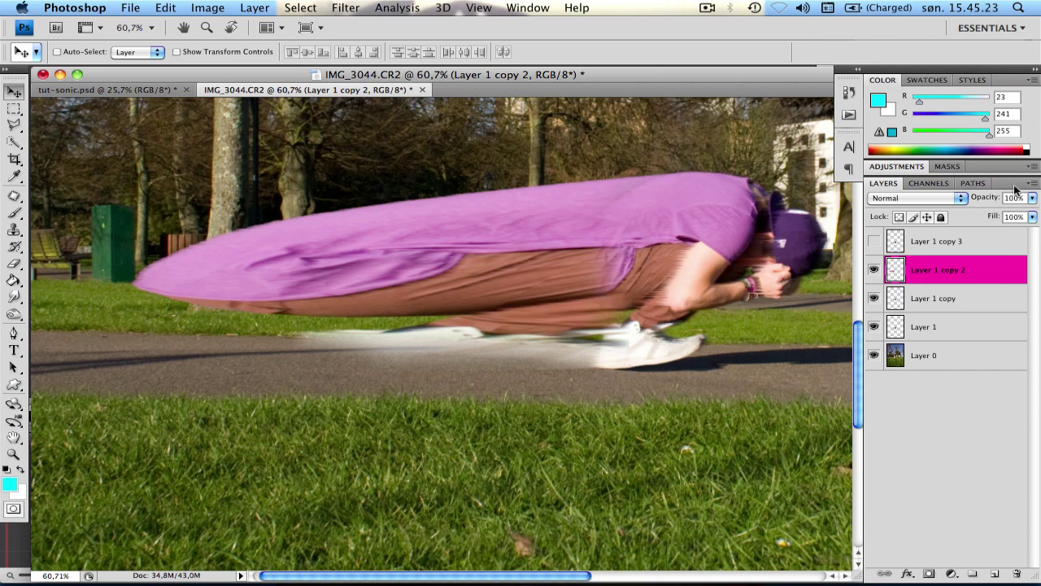
pyautogui.moveTo(988, 197)
pyautogui.mouseDown()
pyautogui.moveTo(895, 202)
pyautogui.moveTo(927, 208)
pyautogui.mouseUp()
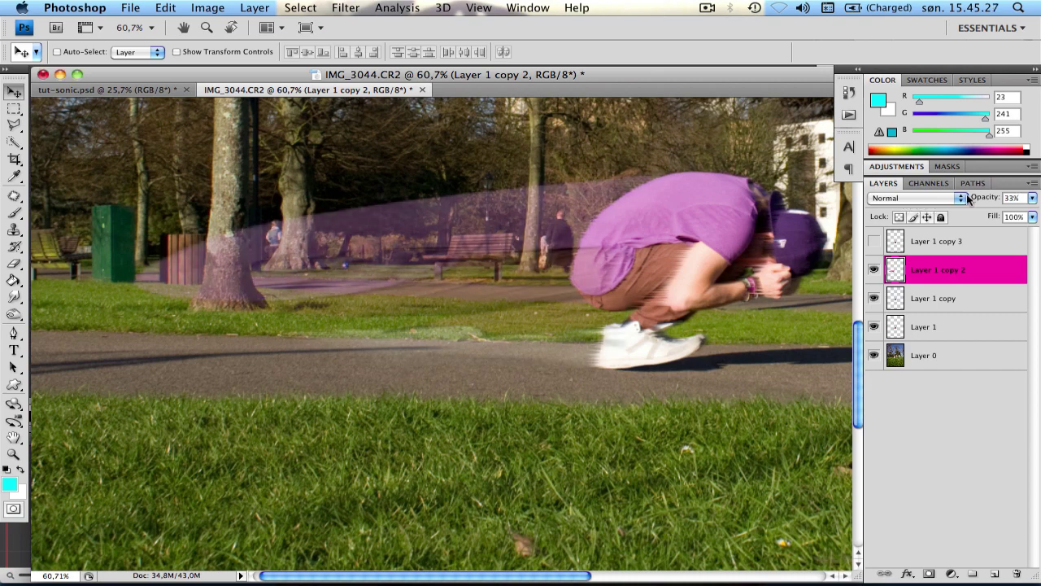
pyautogui.click(1012, 198)
pyautogui.press('BackSpace')
pyautogui.write('4')
# Duplicate the hidden Layer 1 copy 3 and make Layer 1 copy 3 visible
pyautogui.click(932, 247)
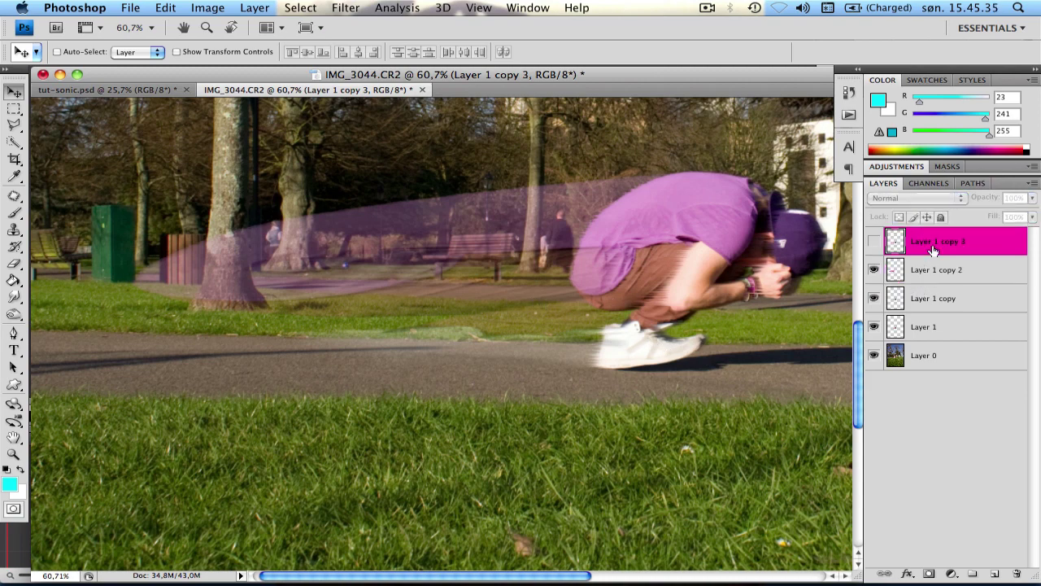
pyautogui.press('super+j')
pyautogui.click(873, 270)
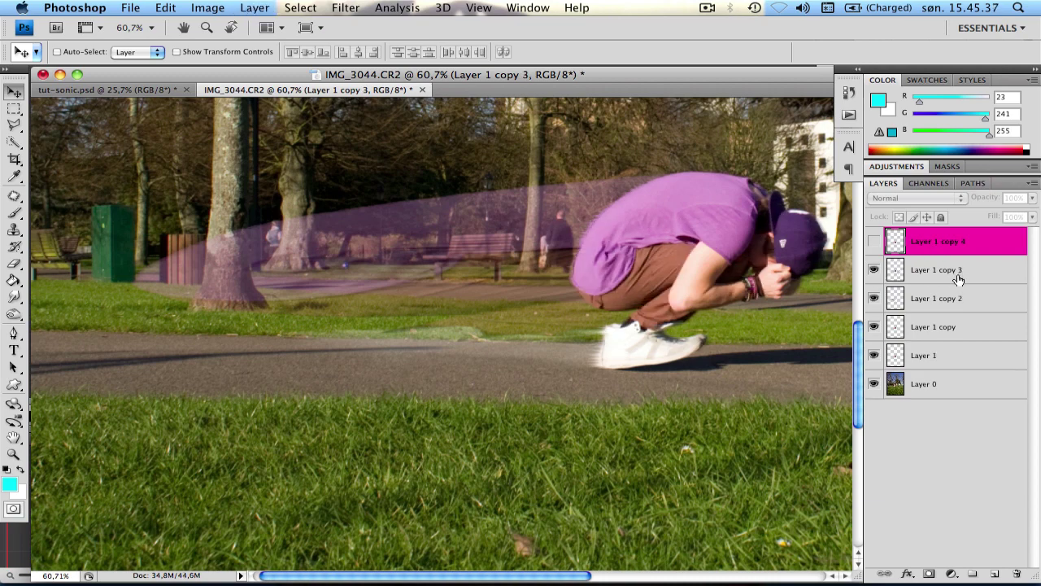
# Set the opacity of Layer 1 copy 3 to 24%
pyautogui.click(959, 279)
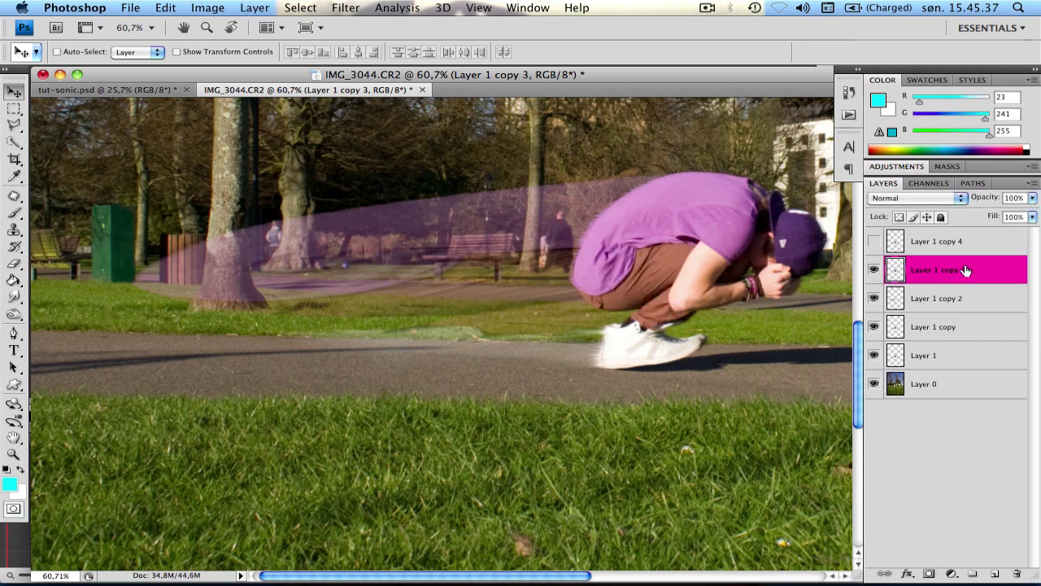
pyautogui.click(1016, 198)
pyautogui.write('24')
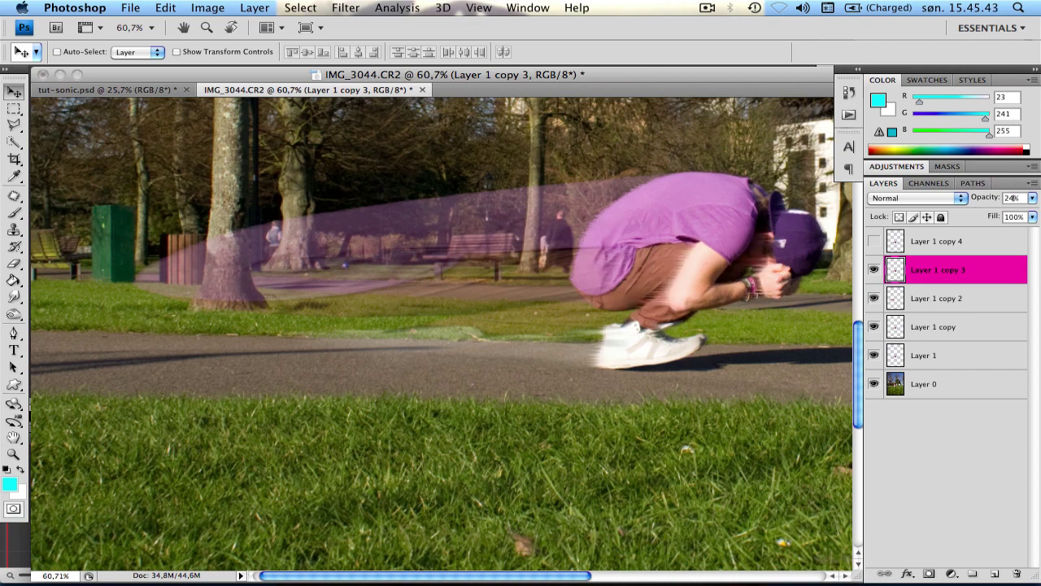
pyautogui.press('Return')
pyautogui.scroll(-1, 643, 305)
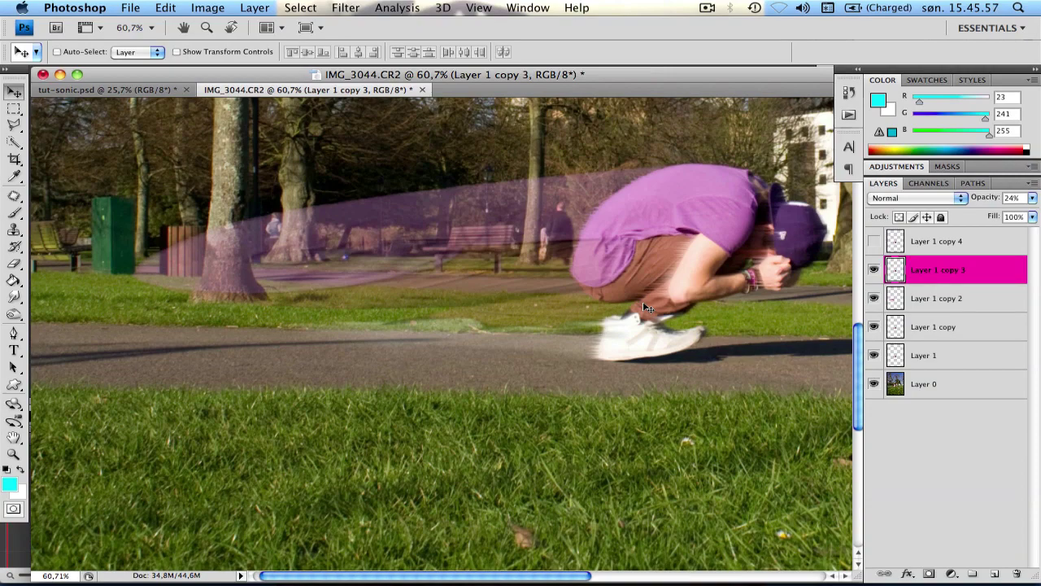
pyautogui.scroll(-5, 644, 306)
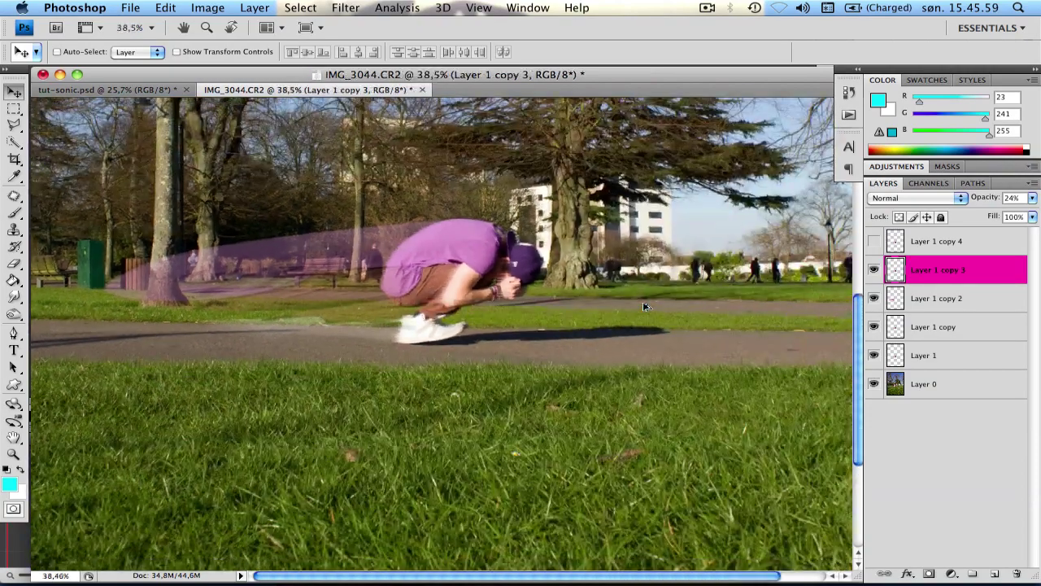
# Apply a Hue/Saturation adjustment to Layer 1 copy 3 with the saturation at +36
pyautogui.scroll(-1, 643, 307)
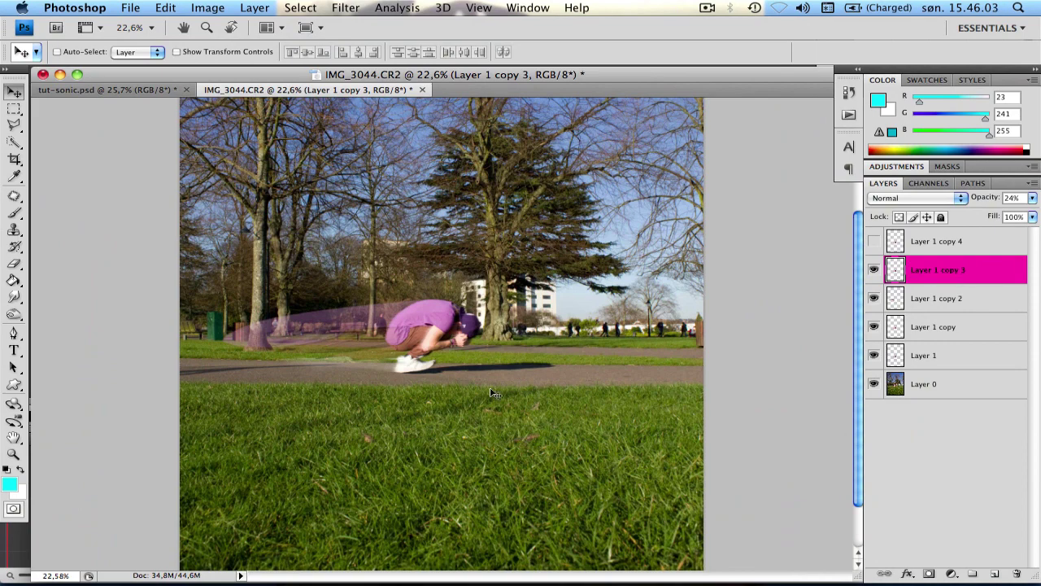
pyautogui.press('super+u')
pyautogui.moveTo(844, 372); pyautogui.dragTo(864, 370)
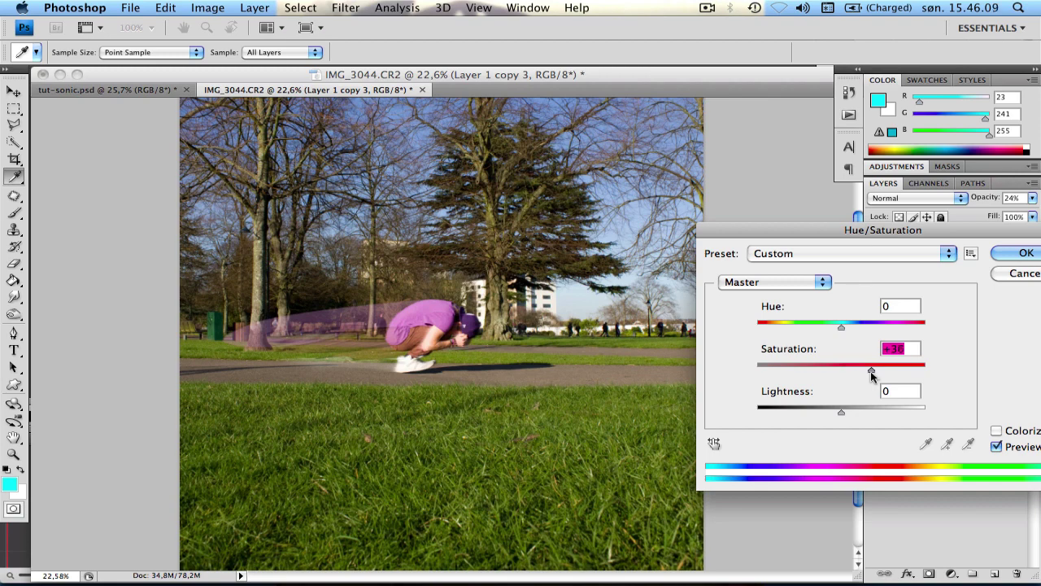
pyautogui.press('Return')
# Add a Levels adjustment layer directly above Layer 0 and lower its white input level to brighten the park photo
pyautogui.press('v')
pyautogui.click(934, 386)
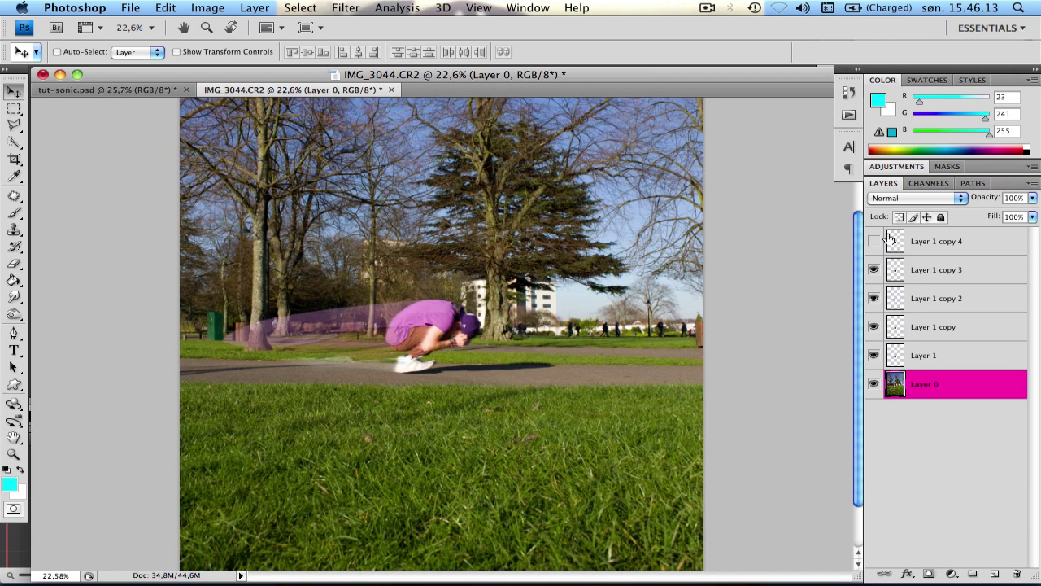
pyautogui.click(899, 167)
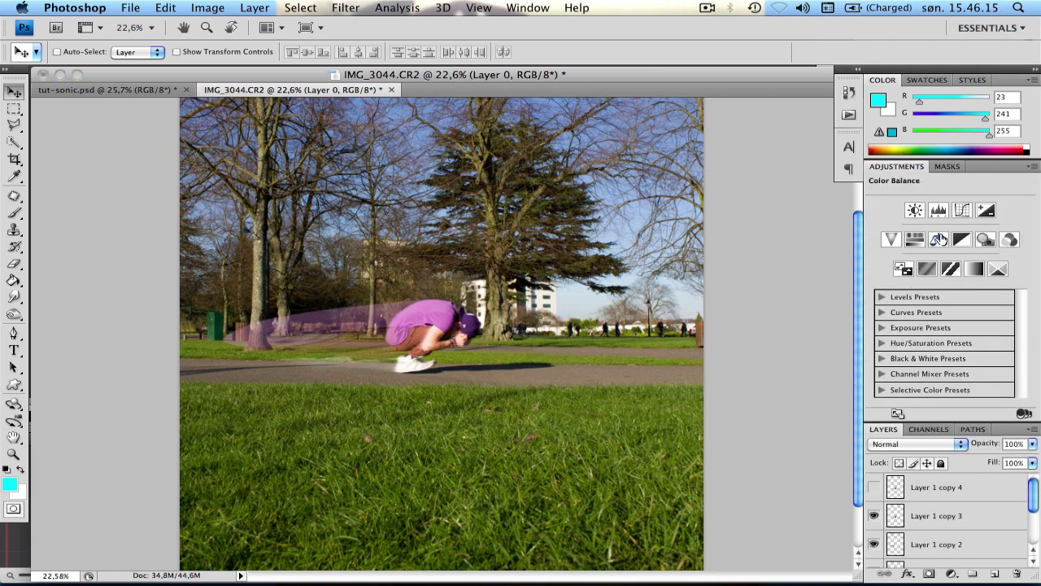
pyautogui.click(937, 214)
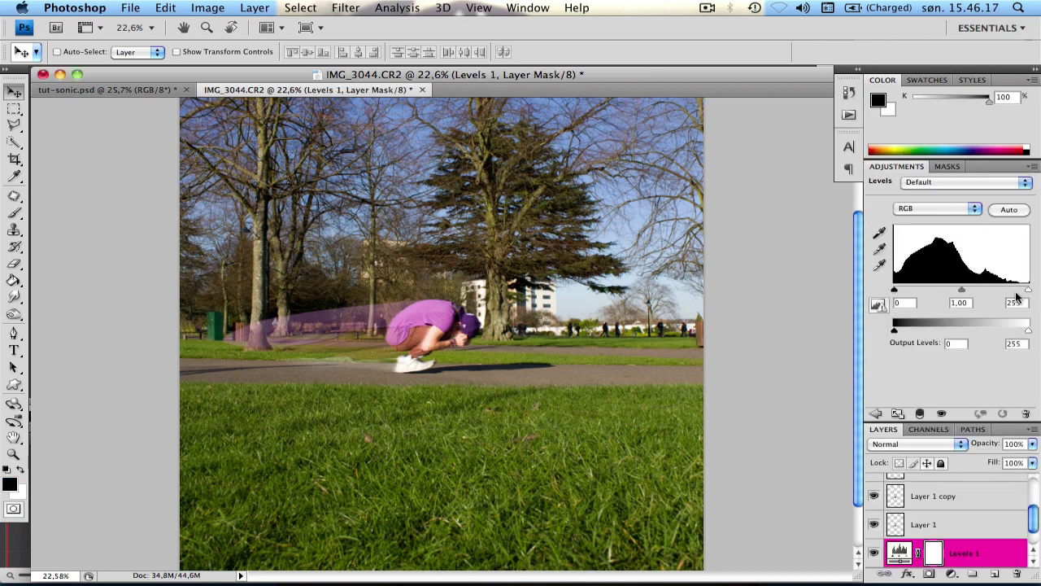
pyautogui.moveTo(1027, 290); pyautogui.dragTo(996, 291)
pyautogui.click(885, 408)
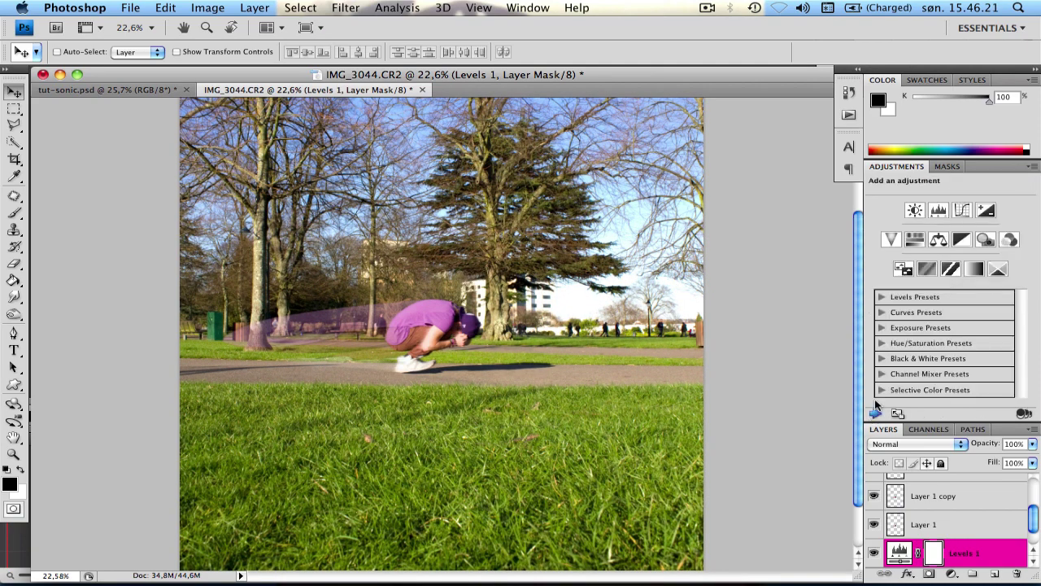
# Add a Curves adjustment layer above Levels 1, pull the shadows down to output 71 at input 89, and adjust a second point in the highlights
pyautogui.click(958, 213)
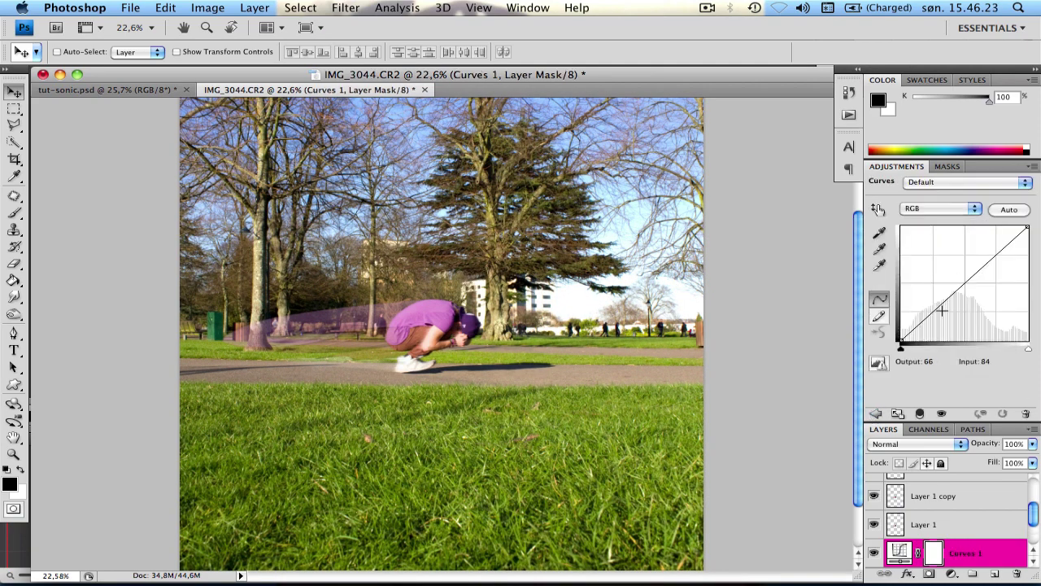
pyautogui.moveTo(944, 303); pyautogui.dragTo(945, 309)
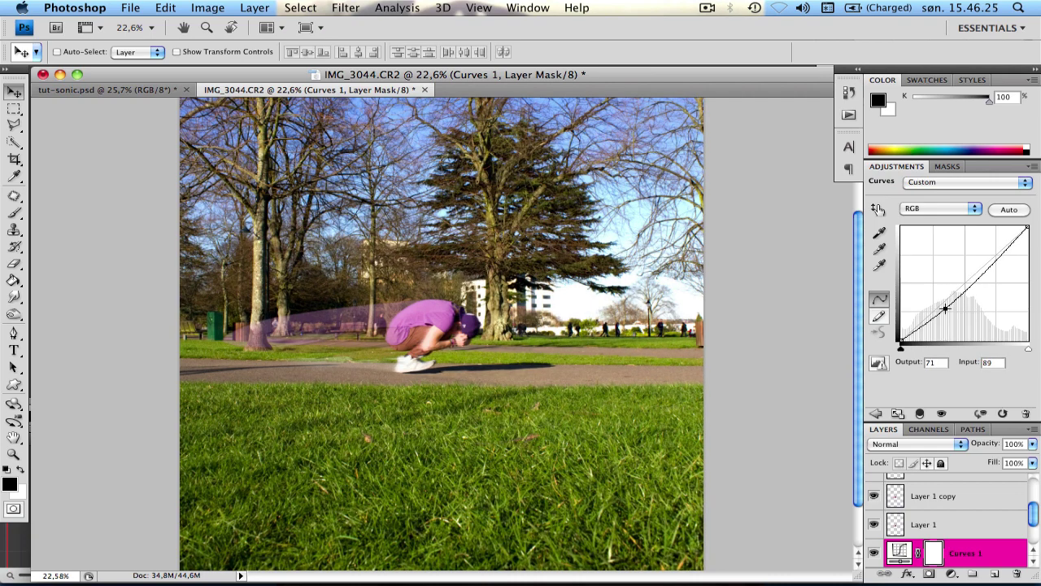
pyautogui.moveTo(991, 264); pyautogui.dragTo(995, 264)
pyautogui.click(876, 414)
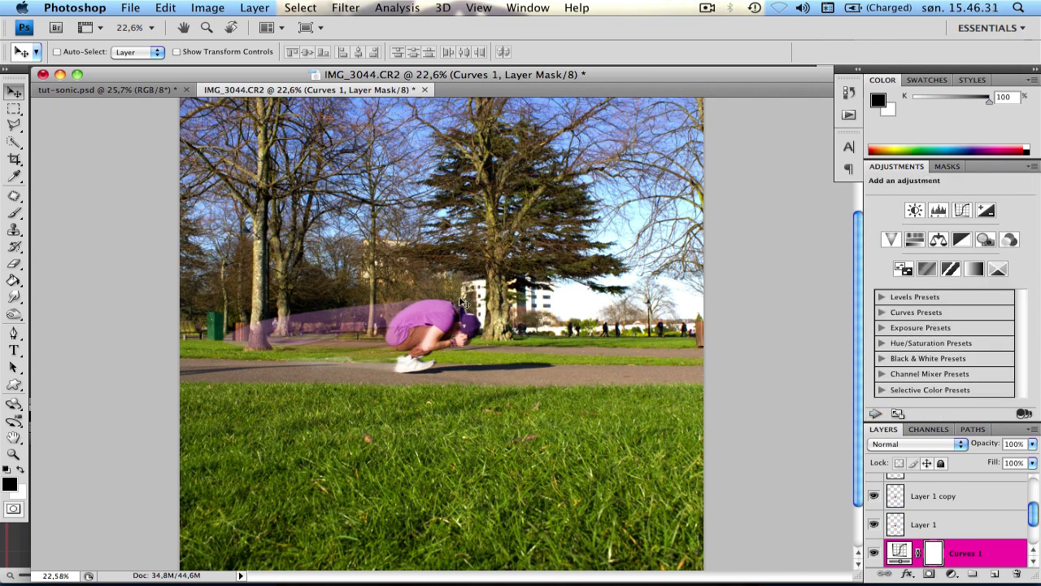
pyautogui.scroll(-2, 459, 302)
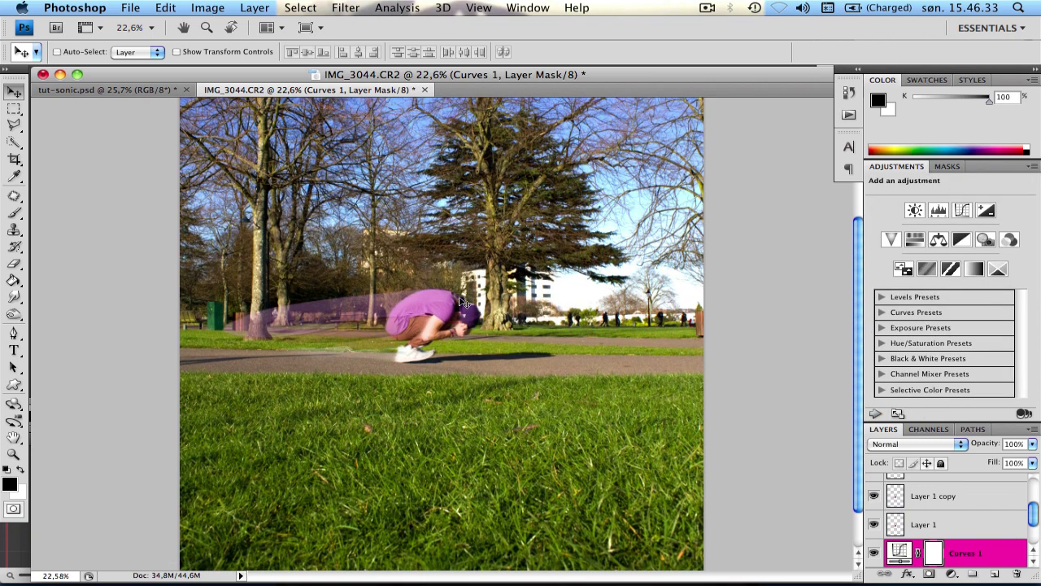